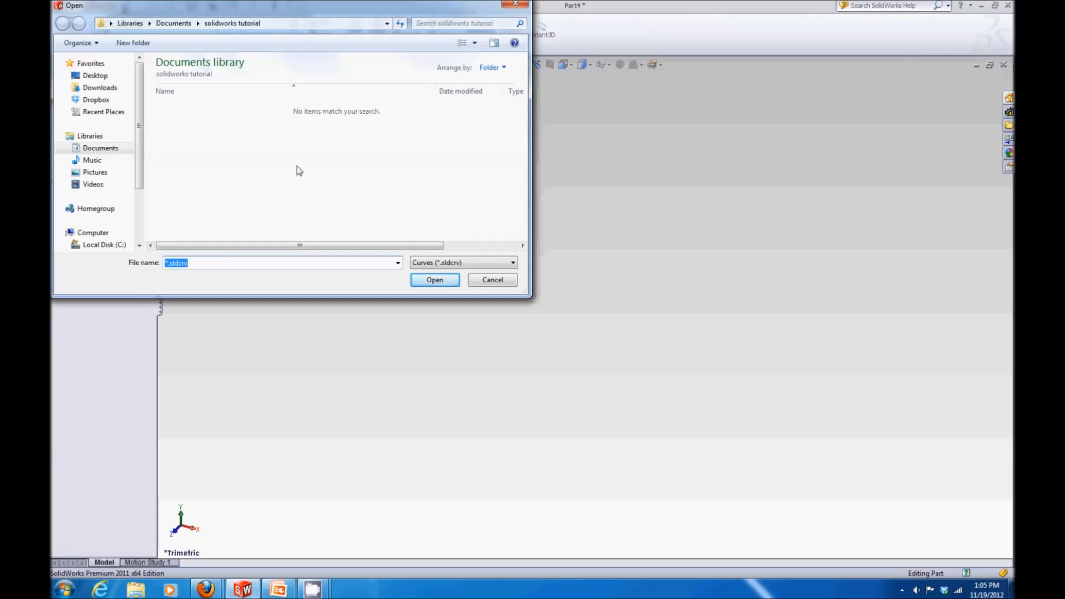
Step: Import the naca63010a text file from the solidworks tutorial folder as a curve through XYZ points
{"action": "left_click", "coordinate": [455, 265]}
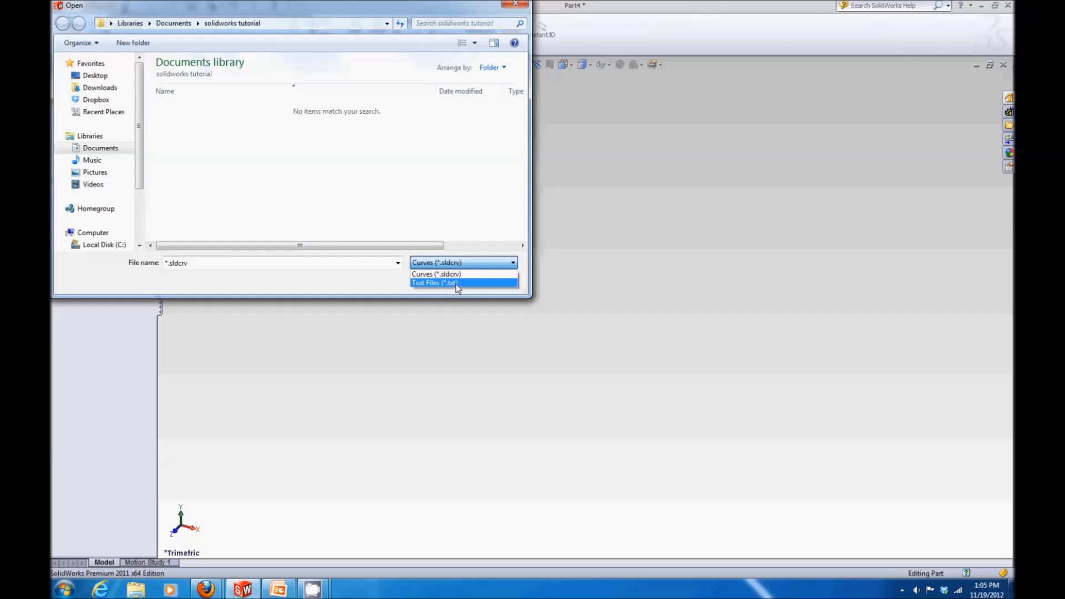
{"action": "left_click", "coordinate": [455, 283]}
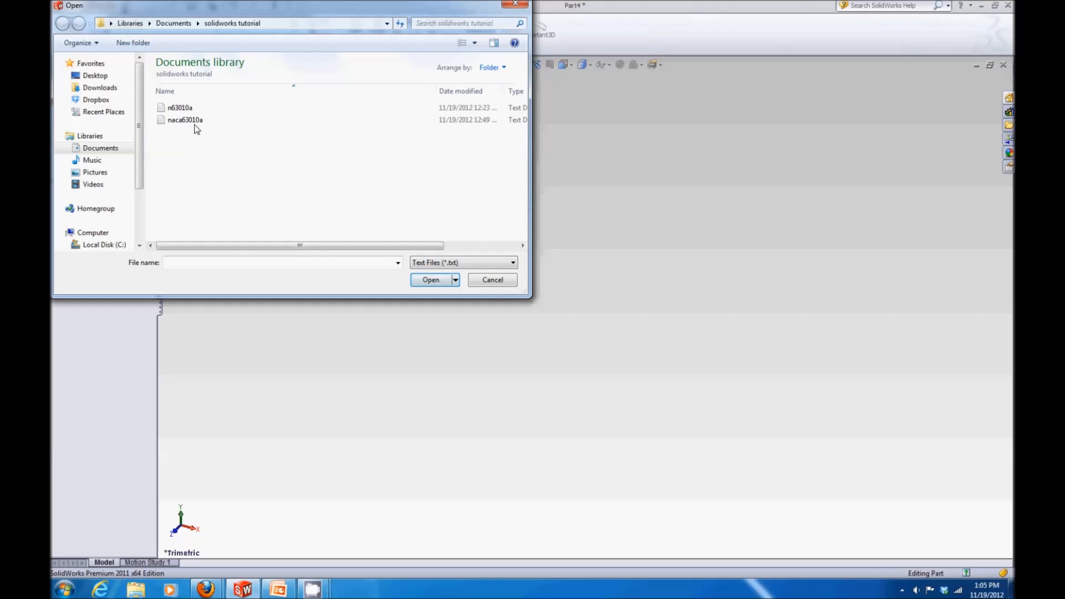
{"action": "left_click", "coordinate": [242, 121]}
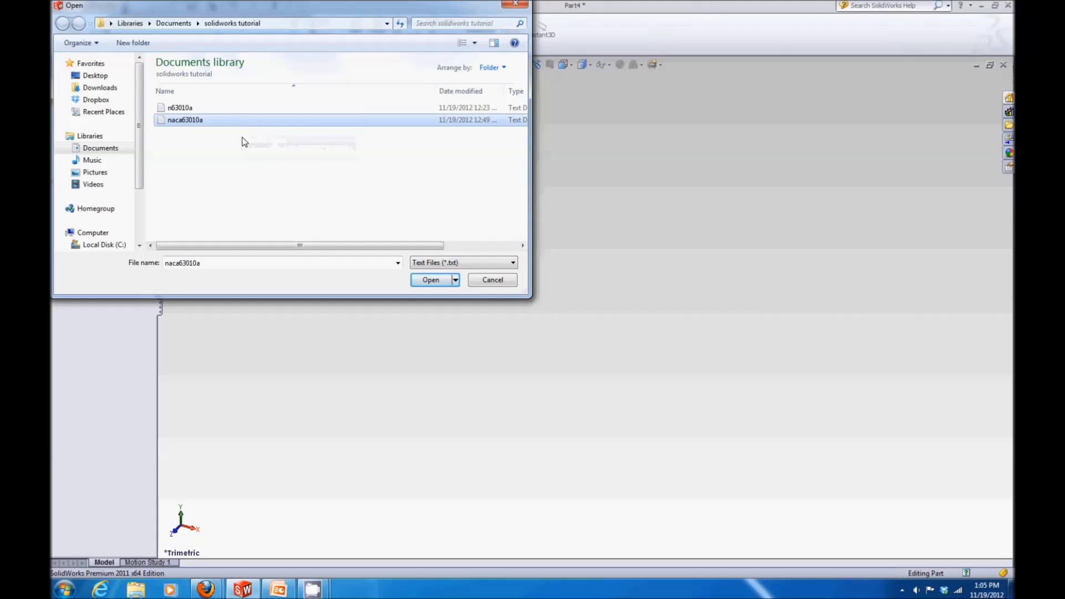
{"action": "left_click", "coordinate": [432, 280]}
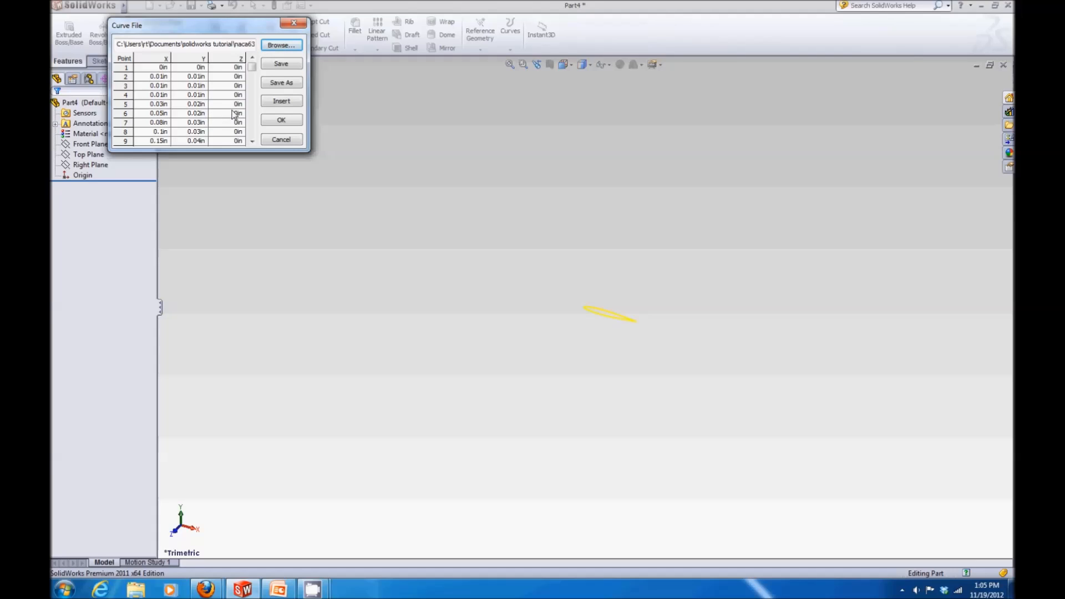
{"action": "left_click", "coordinate": [281, 120]}
Step: Start a new sketch on the Front Plane
{"action": "scroll", "coordinate": [610, 313], "scroll_direction": "down", "scroll_amount": 3}
{"action": "scroll", "coordinate": [609, 317], "scroll_direction": "down", "scroll_amount": 3}
{"action": "middle_click_drag", "start_coordinate": [590, 335], "coordinate": [618, 268]}
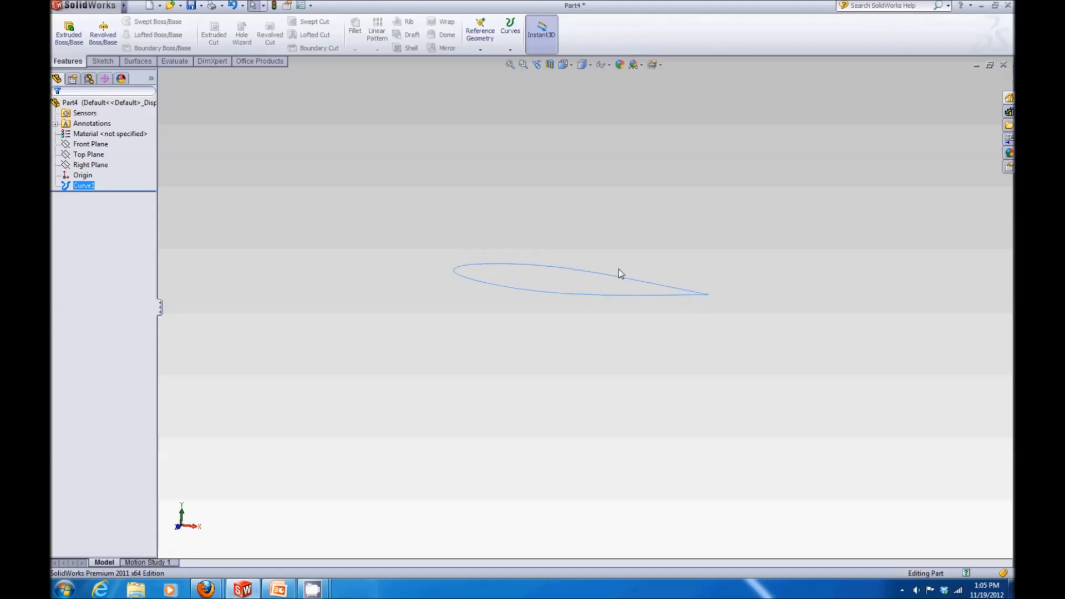
{"action": "left_click", "coordinate": [620, 226]}
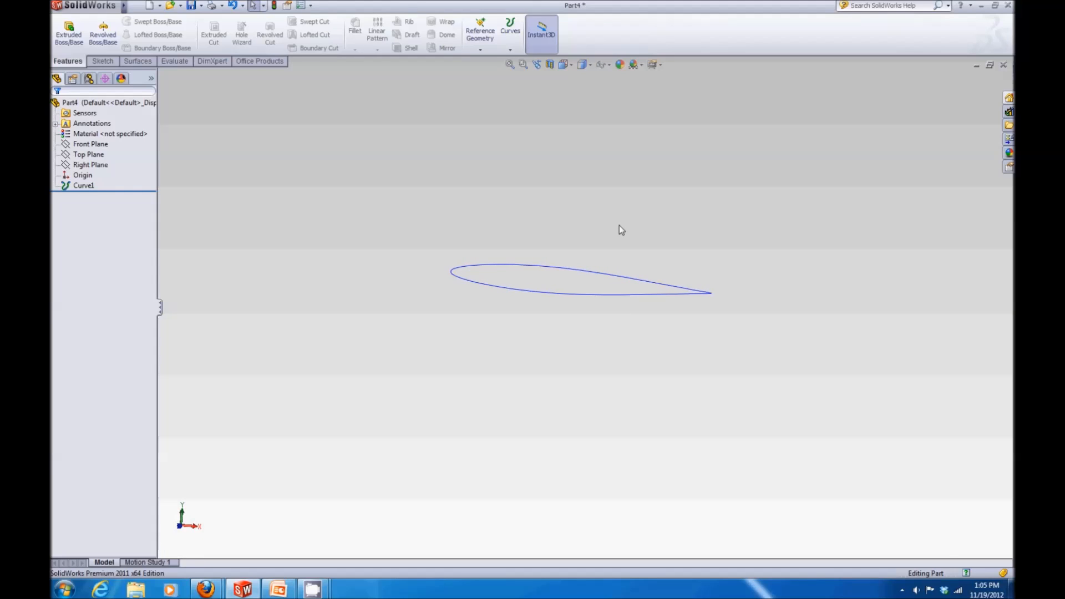
{"action": "scroll", "coordinate": [619, 225], "scroll_direction": "up", "scroll_amount": 2}
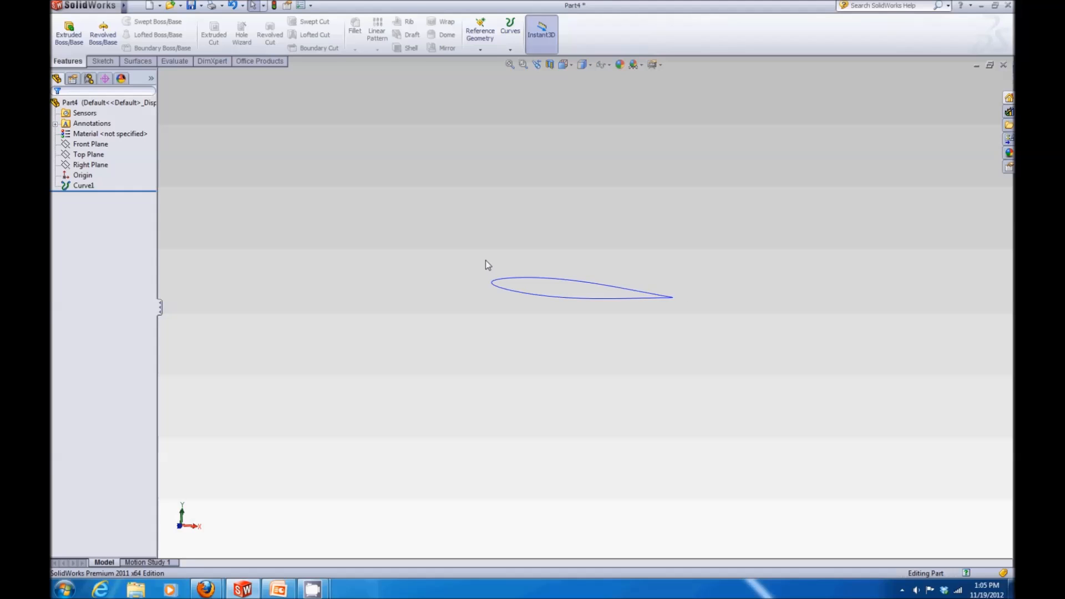
{"action": "left_click", "coordinate": [102, 61]}
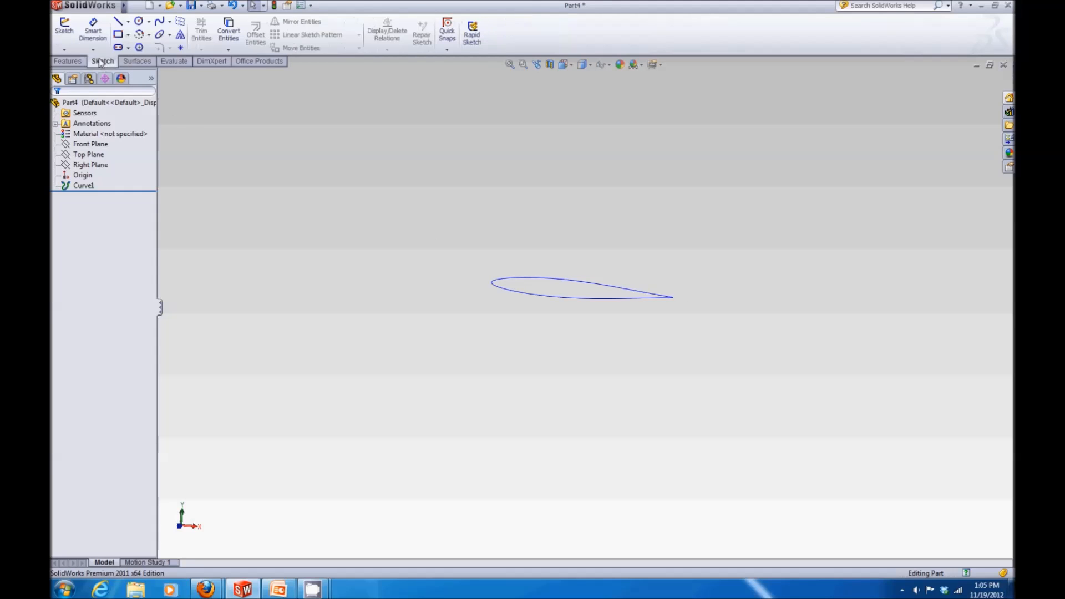
{"action": "left_click", "coordinate": [64, 28]}
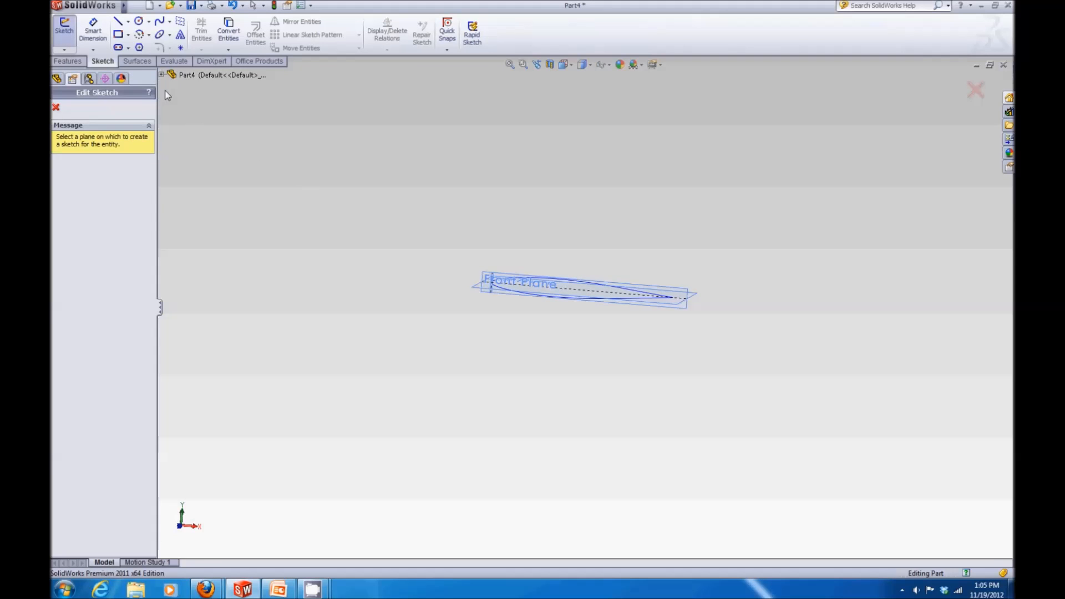
{"action": "scroll", "coordinate": [846, 299], "scroll_direction": "down", "scroll_amount": 5}
{"action": "scroll", "coordinate": [355, 319], "scroll_direction": "up", "scroll_amount": 6}
{"action": "scroll", "coordinate": [339, 321], "scroll_direction": "down", "scroll_amount": 5}
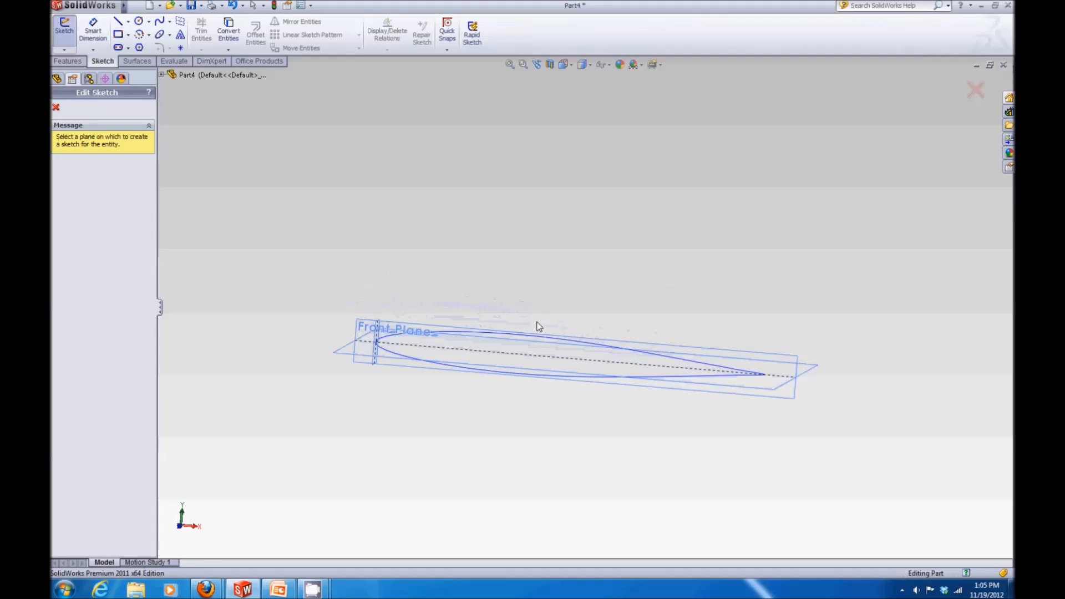
{"action": "scroll", "coordinate": [537, 325], "scroll_direction": "down", "scroll_amount": 2}
{"action": "mouse_move", "coordinate": [709, 314]}
{"action": "middle_mouse_down"}
{"action": "mouse_move", "coordinate": [739, 281]}
{"action": "mouse_move", "coordinate": [820, 309]}
{"action": "middle_mouse_up"}
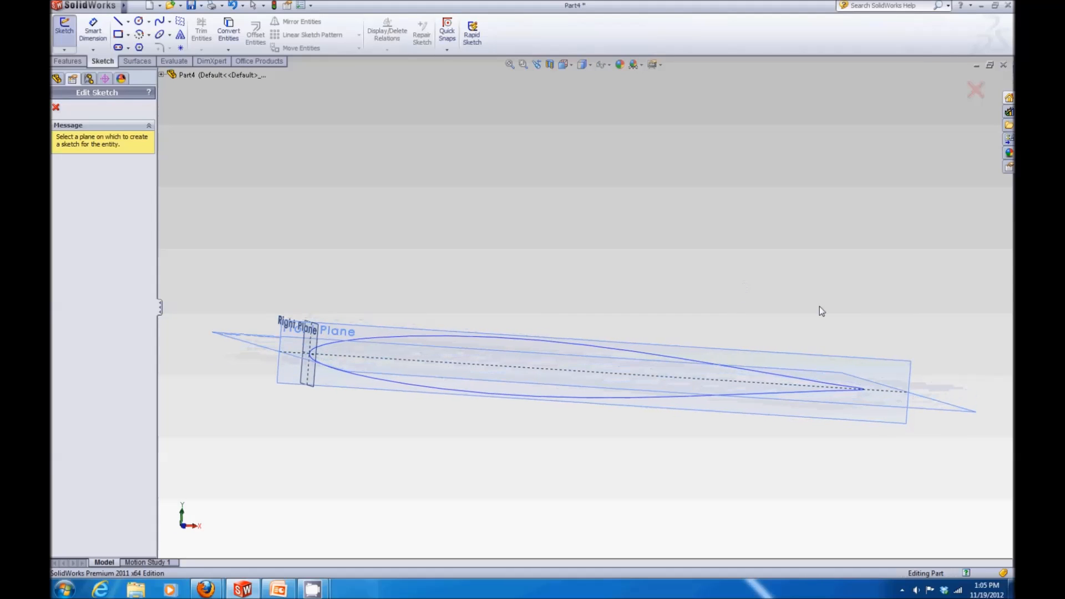
{"action": "left_click", "coordinate": [885, 363]}
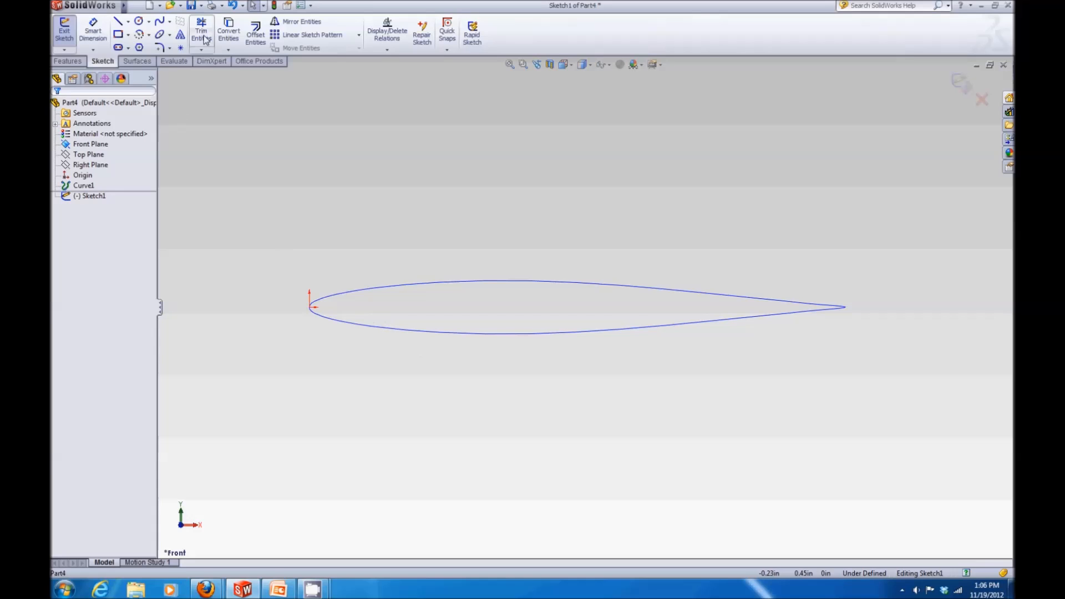
Step: Convert the imported airfoil curve into sketch entities with Convert Entities
{"action": "left_click", "coordinate": [222, 29]}
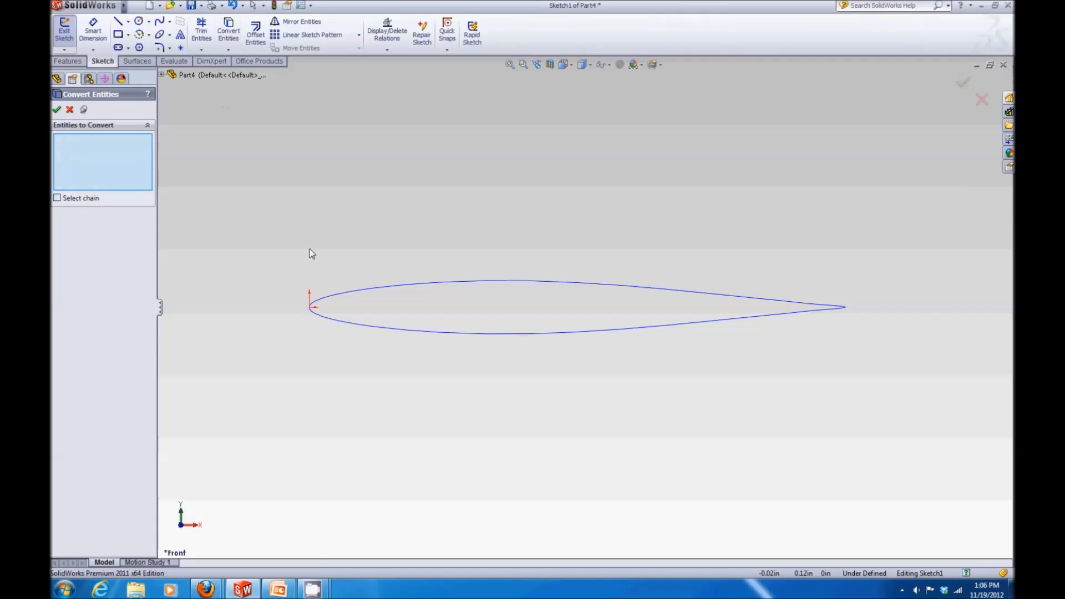
{"action": "left_click", "coordinate": [344, 293]}
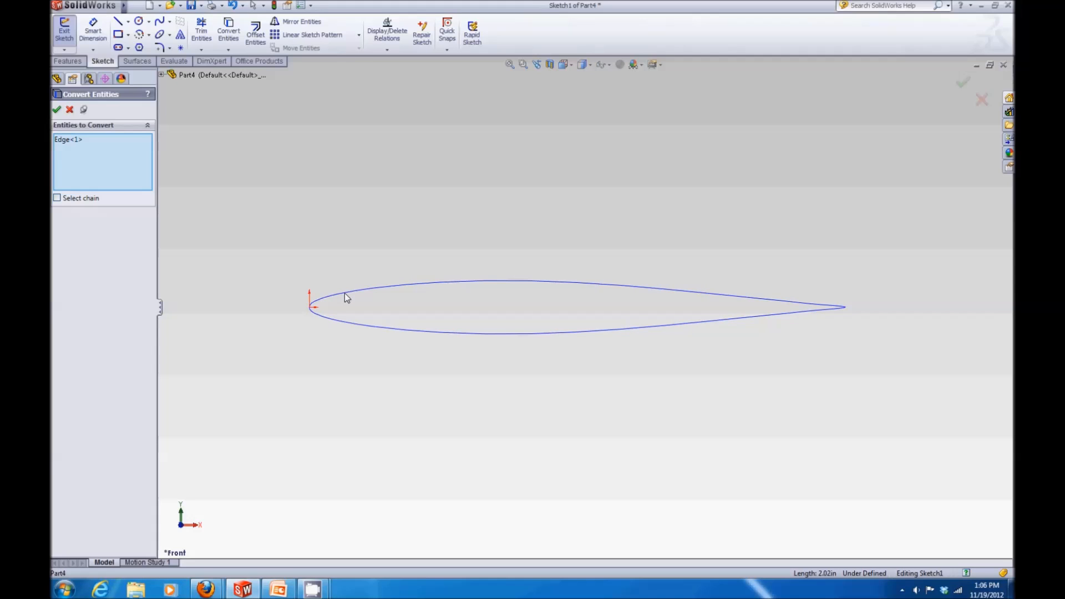
{"action": "left_click", "coordinate": [57, 110]}
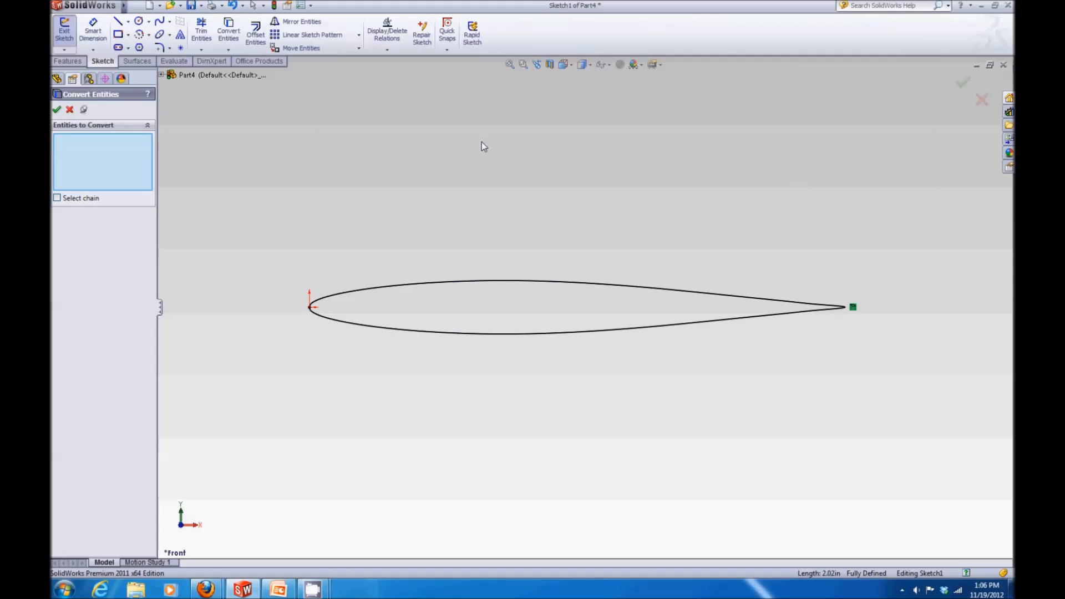
{"action": "left_click", "coordinate": [55, 114]}
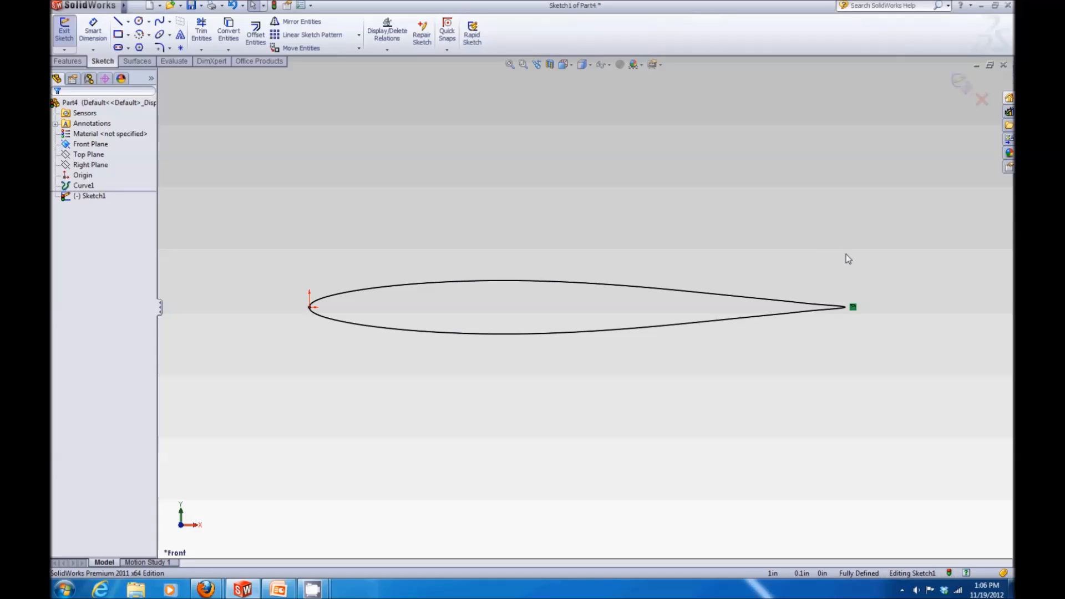
Step: Delete the converted spline's relation at the trailing edge and move the spline above the original curve
{"action": "left_click", "coordinate": [857, 312]}
{"action": "key", "text": "Delete"}
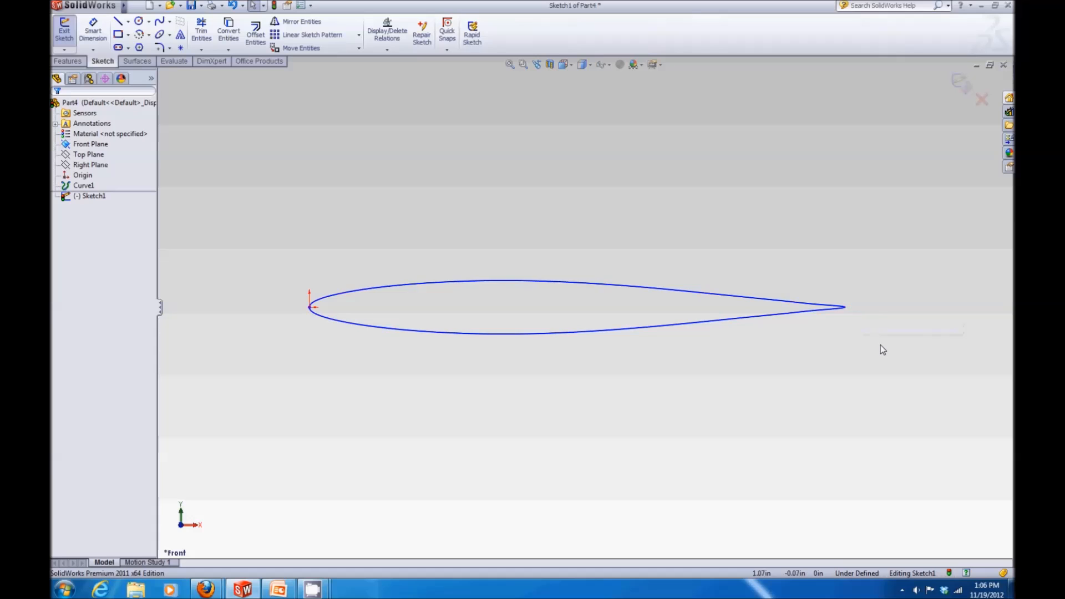
{"action": "left_click_drag", "start_coordinate": [459, 282], "coordinate": [526, 160]}
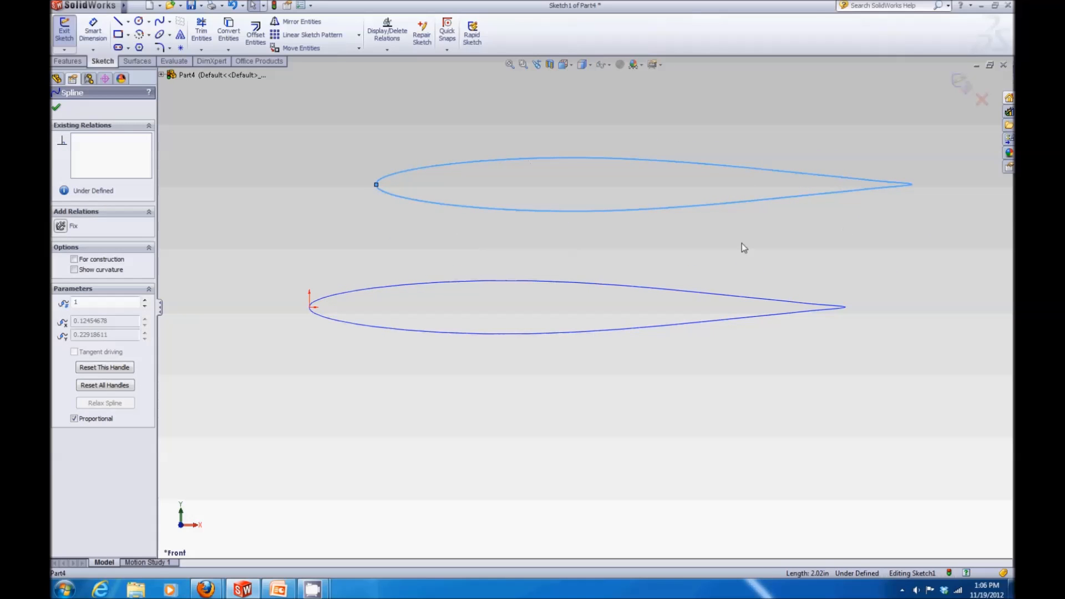
{"action": "left_click", "coordinate": [742, 245]}
{"action": "left_click_drag", "start_coordinate": [590, 162], "coordinate": [571, 187]}
{"action": "left_click", "coordinate": [524, 138]}
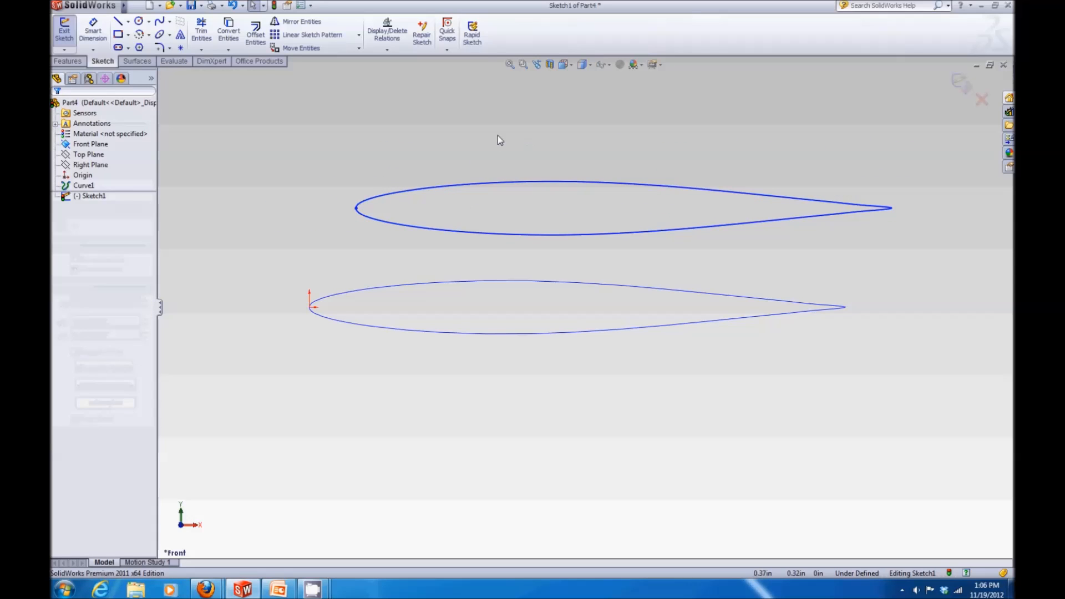
Step: Draw a centerline from the spline's leading edge to its trailing edge
{"action": "left_click", "coordinate": [127, 22]}
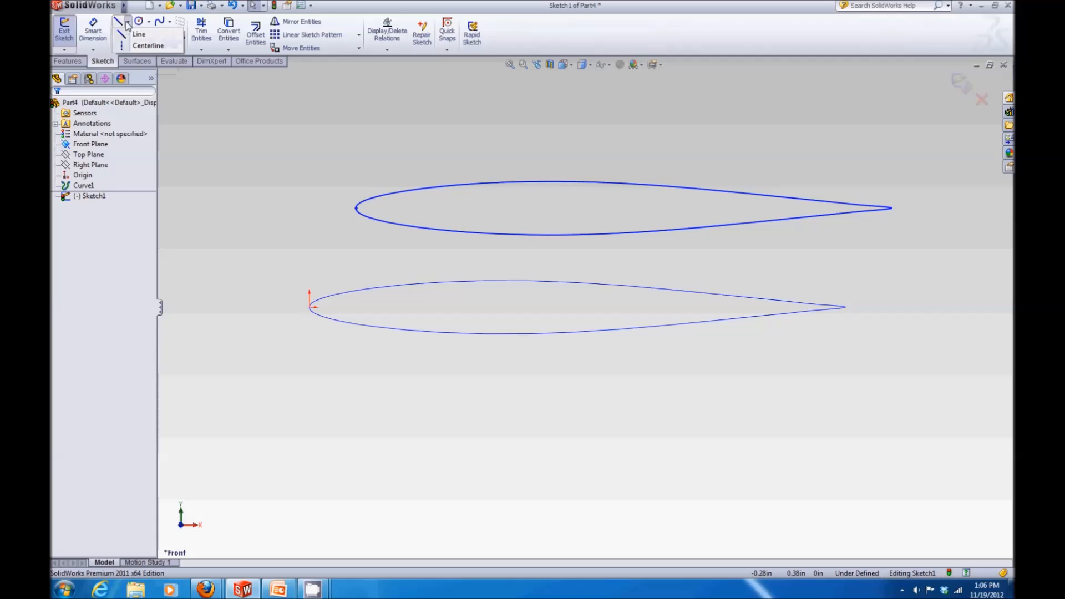
{"action": "left_click", "coordinate": [124, 47]}
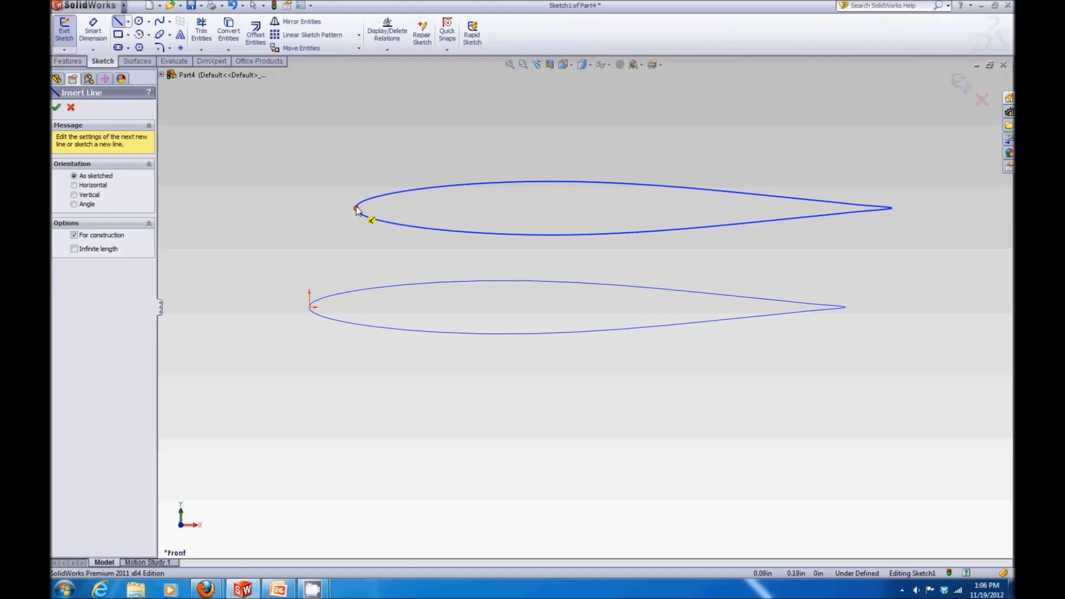
{"action": "left_click", "coordinate": [356, 210]}
{"action": "left_click", "coordinate": [892, 208]}
{"action": "key", "text": "Escape"}
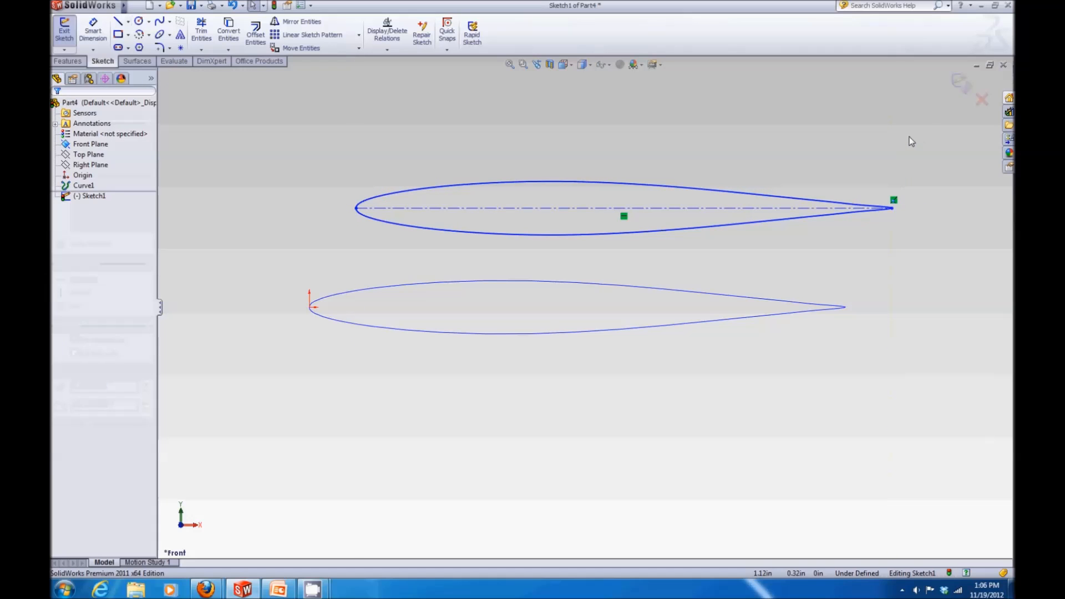
Step: Make the spline's leading-edge point coincident with the origin
{"action": "left_click", "coordinate": [356, 209]}
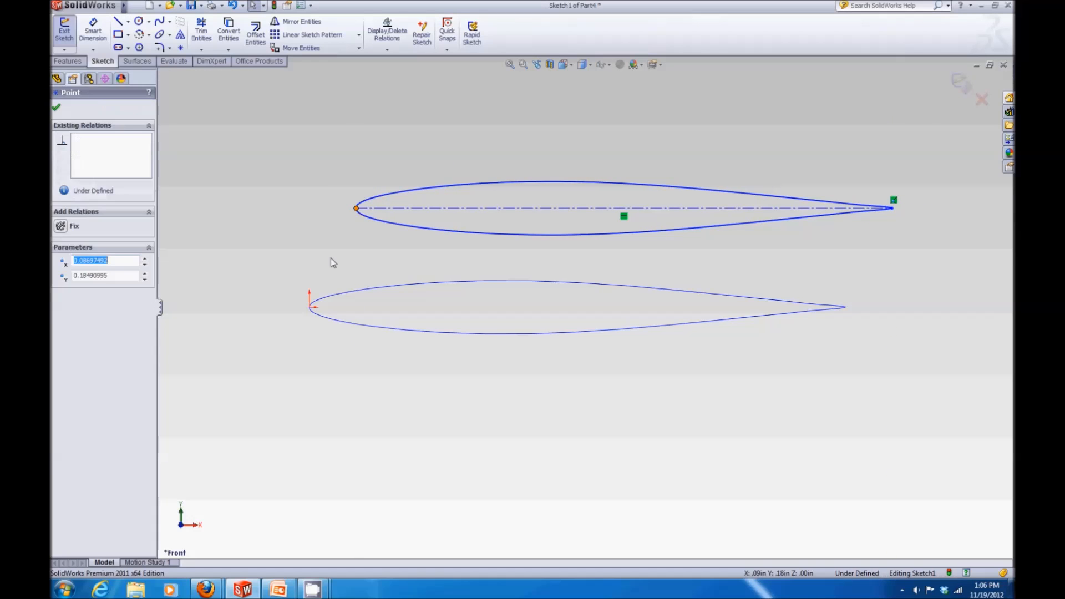
{"action": "left_click", "coordinate": [309, 307], "text": "ctrl"}
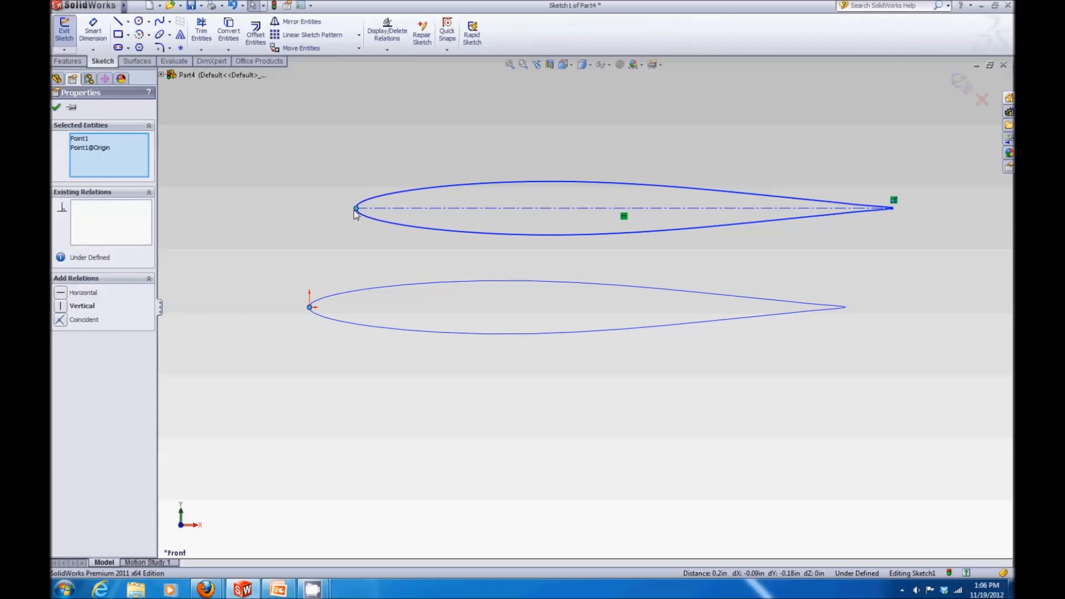
{"action": "left_click", "coordinate": [60, 320]}
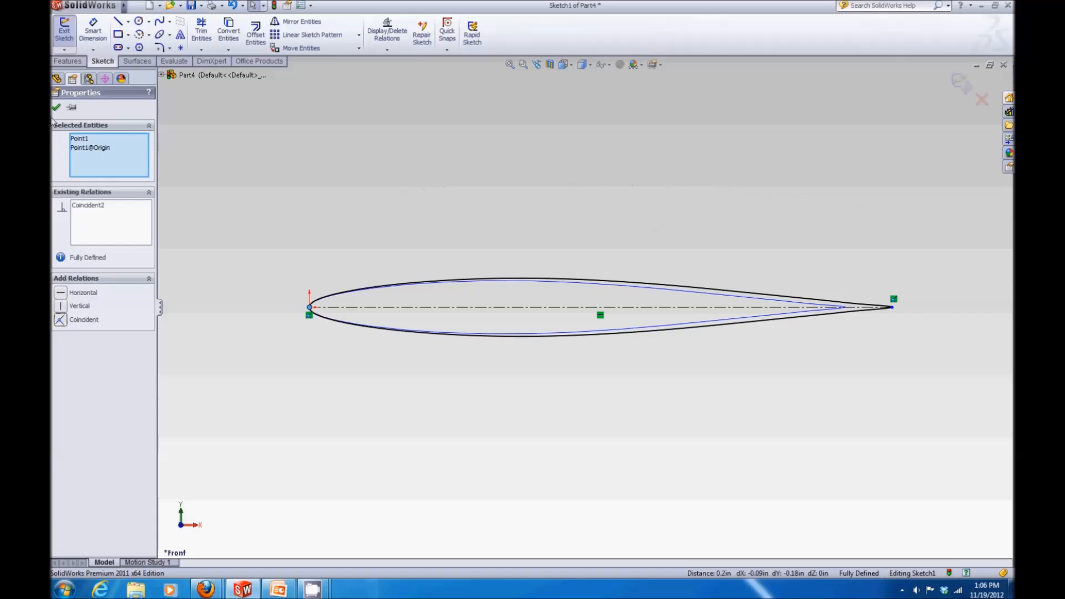
{"action": "left_click", "coordinate": [56, 107]}
Step: Dimension the centerline's length as 120 in with Smart Dimension
{"action": "mouse_move", "coordinate": [88, 8]}
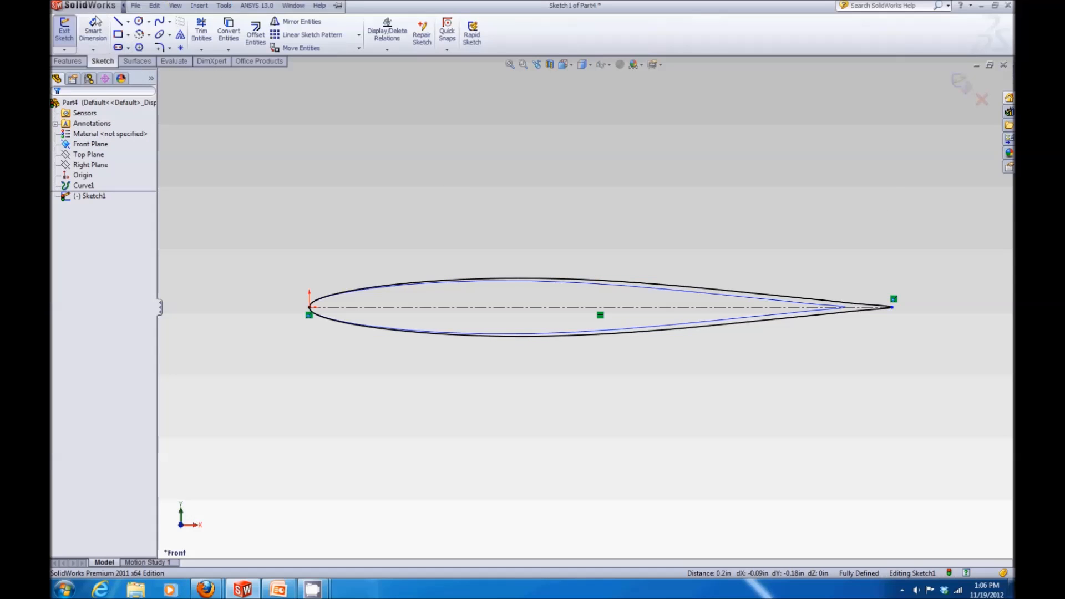
{"action": "left_click", "coordinate": [93, 31]}
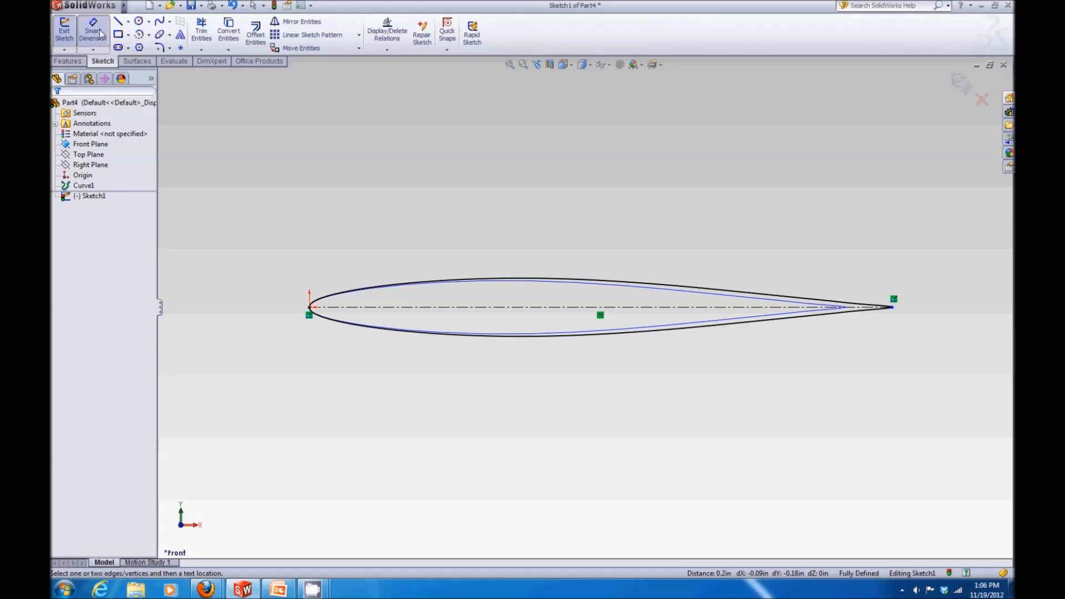
{"action": "left_click", "coordinate": [497, 306]}
{"action": "left_click", "coordinate": [540, 161]}
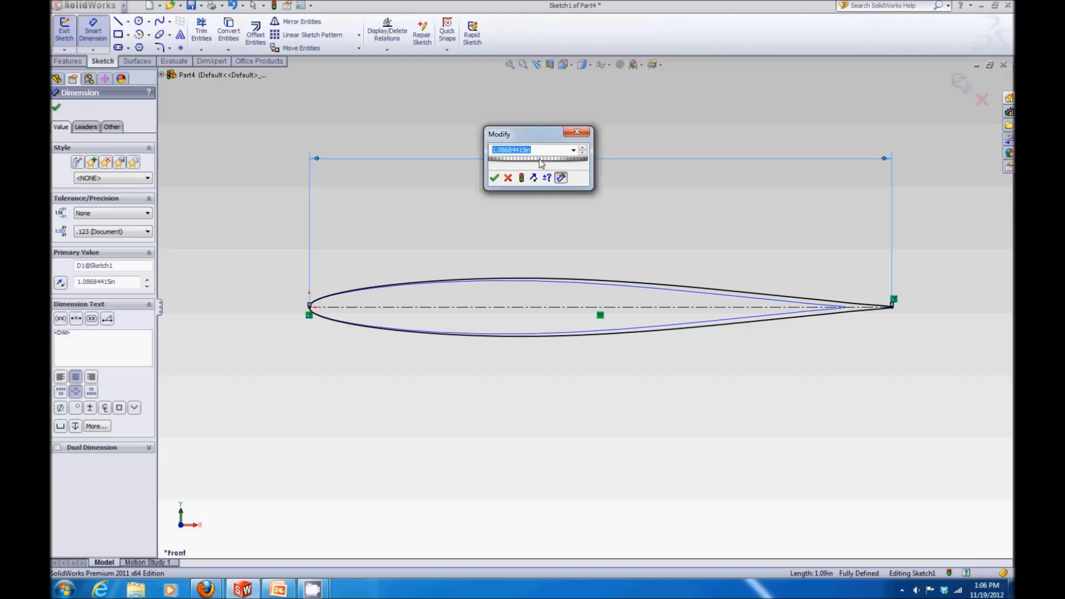
{"action": "type", "text": "12\""}
{"action": "type", "text": "10"}
{"action": "key", "text": "Return"}
Step: Reposition the 120 dimension above the airfoil and exit the sketch
{"action": "scroll", "coordinate": [651, 279], "scroll_direction": "up", "scroll_amount": 5}
{"action": "scroll", "coordinate": [753, 319], "scroll_direction": "up", "scroll_amount": 18}
{"action": "scroll", "coordinate": [850, 347], "scroll_direction": "down", "scroll_amount": 2}
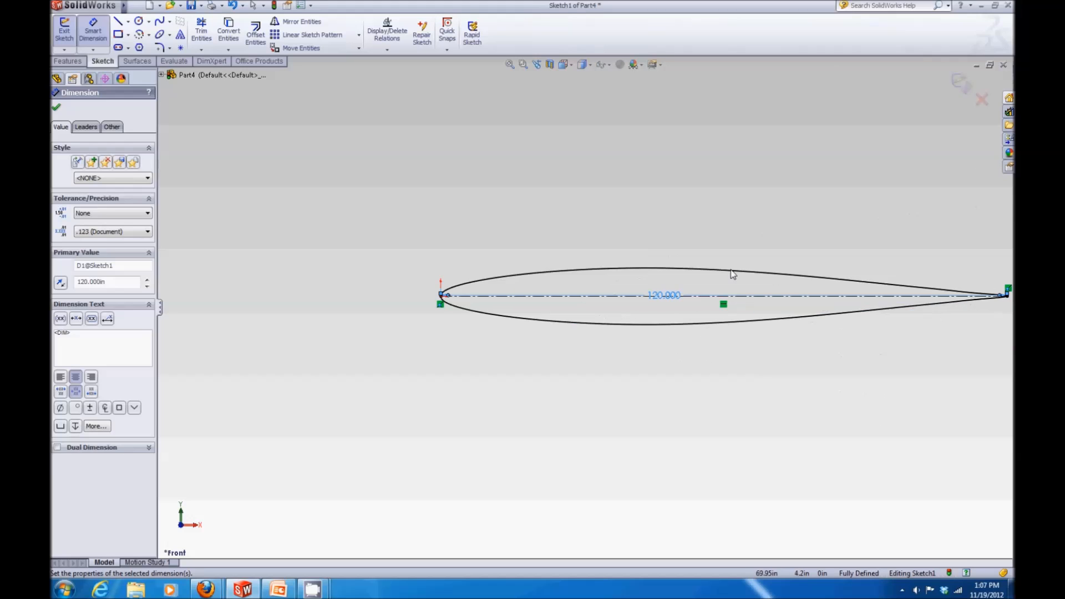
{"action": "left_click_drag", "start_coordinate": [667, 295], "coordinate": [676, 221]}
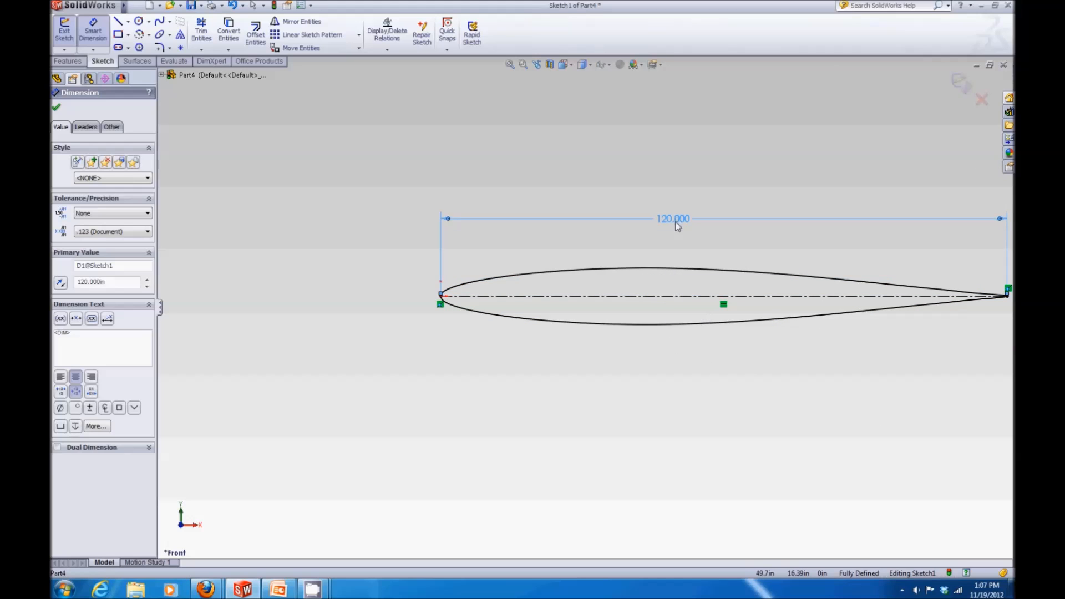
{"action": "scroll", "coordinate": [676, 224], "scroll_direction": "up", "scroll_amount": 4}
{"action": "scroll", "coordinate": [752, 299], "scroll_direction": "down", "scroll_amount": 1}
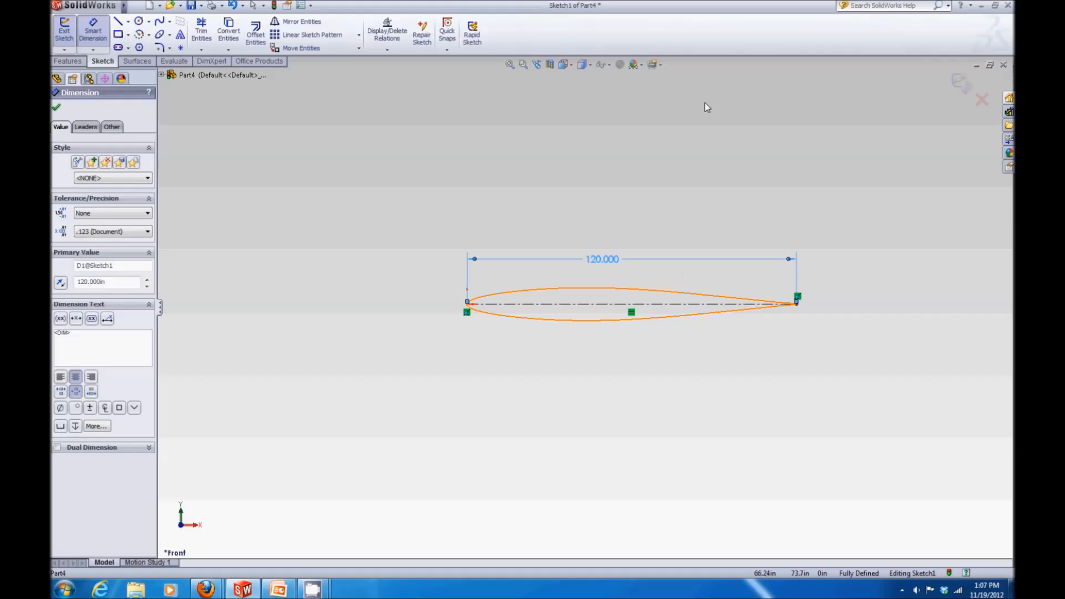
{"action": "left_click", "coordinate": [959, 82]}
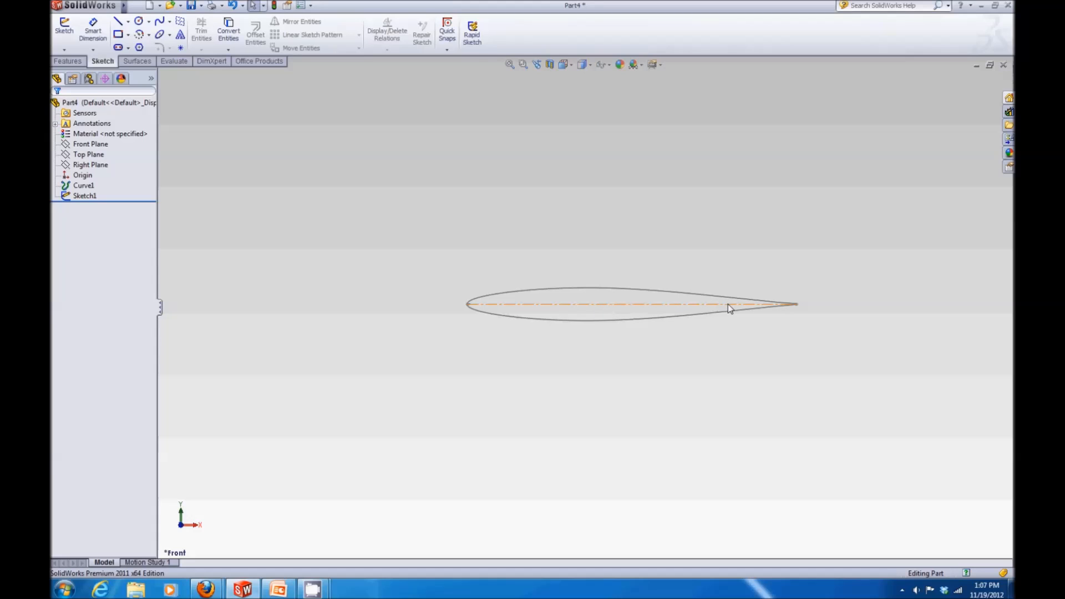
Step: Start a new sketch on the Top Plane
{"action": "left_click", "coordinate": [87, 198]}
{"action": "left_click", "coordinate": [343, 190]}
{"action": "left_click", "coordinate": [69, 29]}
{"action": "left_click", "coordinate": [162, 74]}
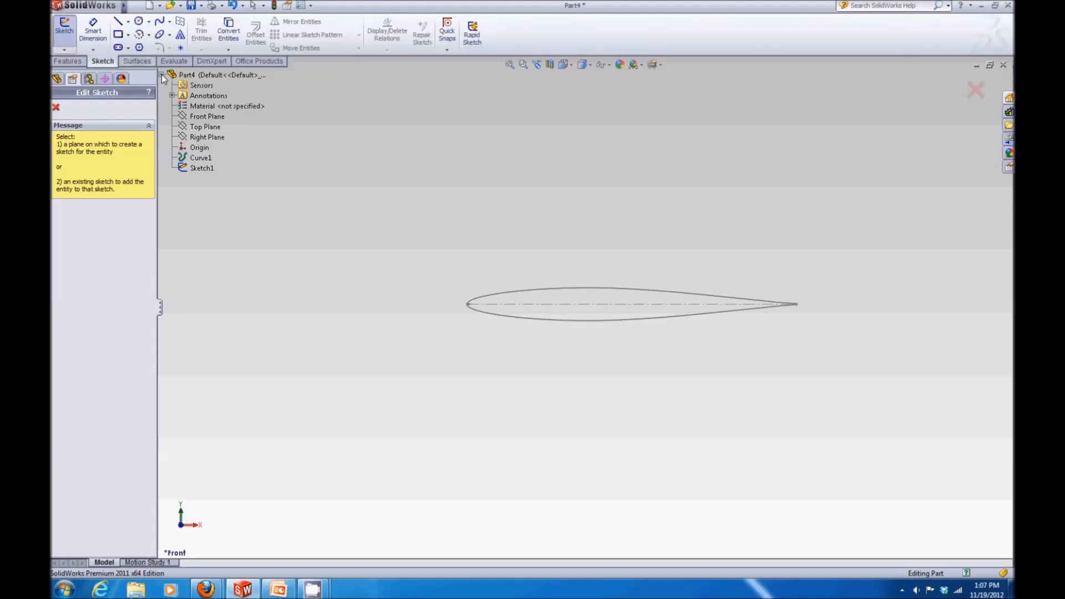
{"action": "left_click", "coordinate": [196, 127]}
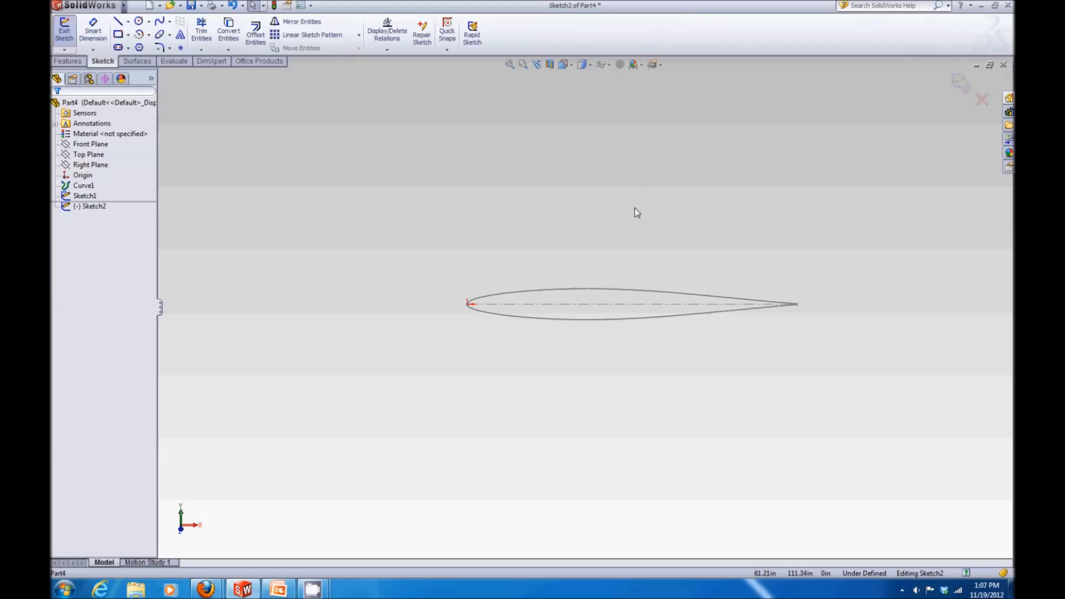
Step: Sketch three connected centerlines from the origin: down, across, and back up to the chord's trailing end
{"action": "left_click", "coordinate": [572, 65]}
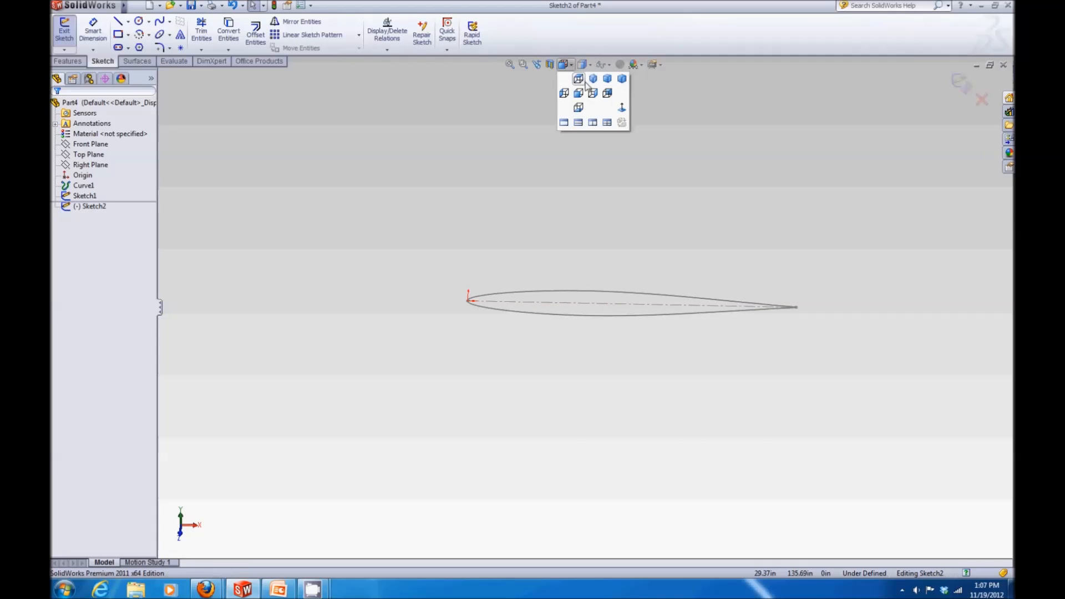
{"action": "left_click", "coordinate": [579, 80]}
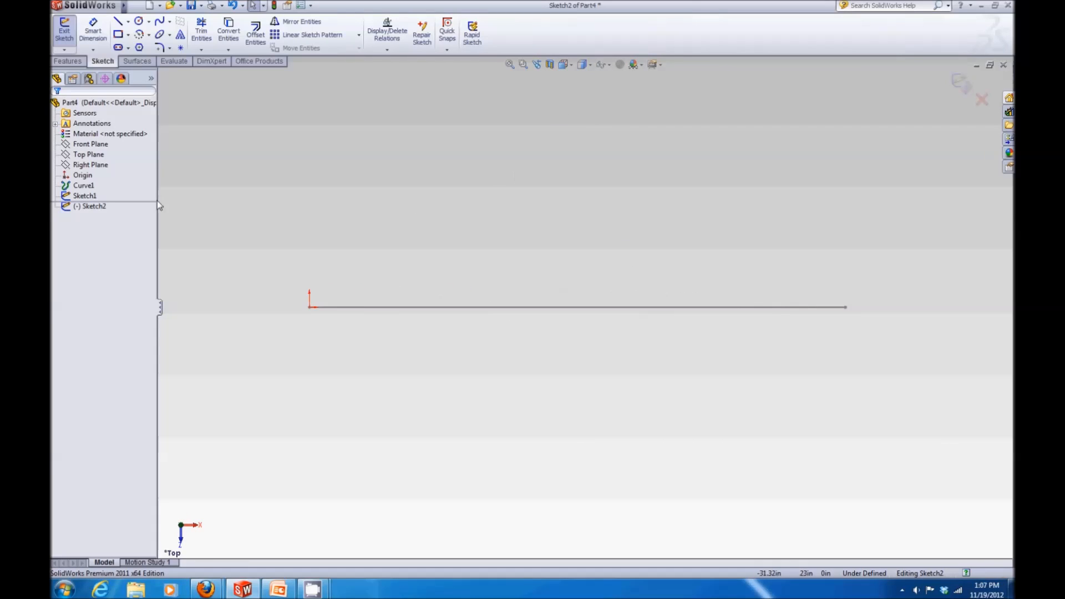
{"action": "left_click", "coordinate": [118, 21]}
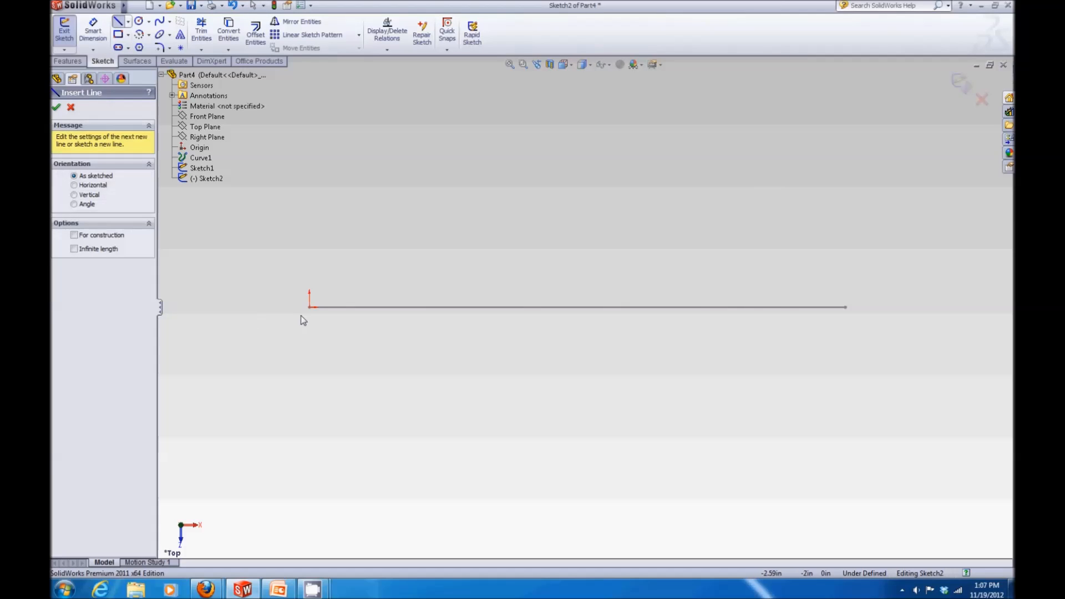
{"action": "key", "text": "Escape"}
{"action": "left_click", "coordinate": [128, 21]}
{"action": "left_click", "coordinate": [124, 48]}
{"action": "left_click", "coordinate": [309, 308]}
{"action": "scroll", "coordinate": [324, 444], "scroll_direction": "up", "scroll_amount": 9}
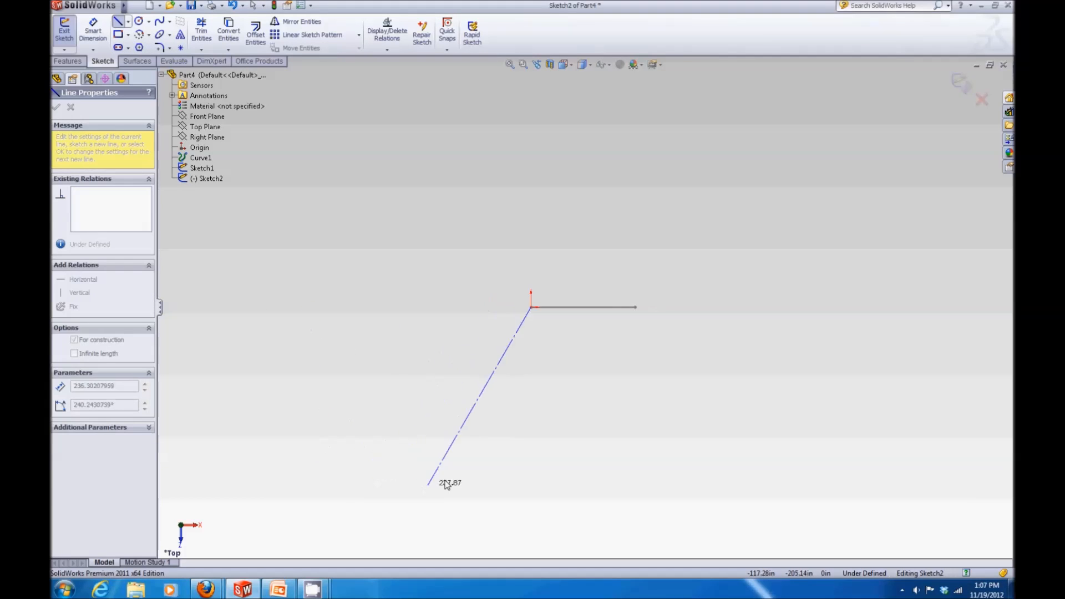
{"action": "left_click", "coordinate": [530, 471]}
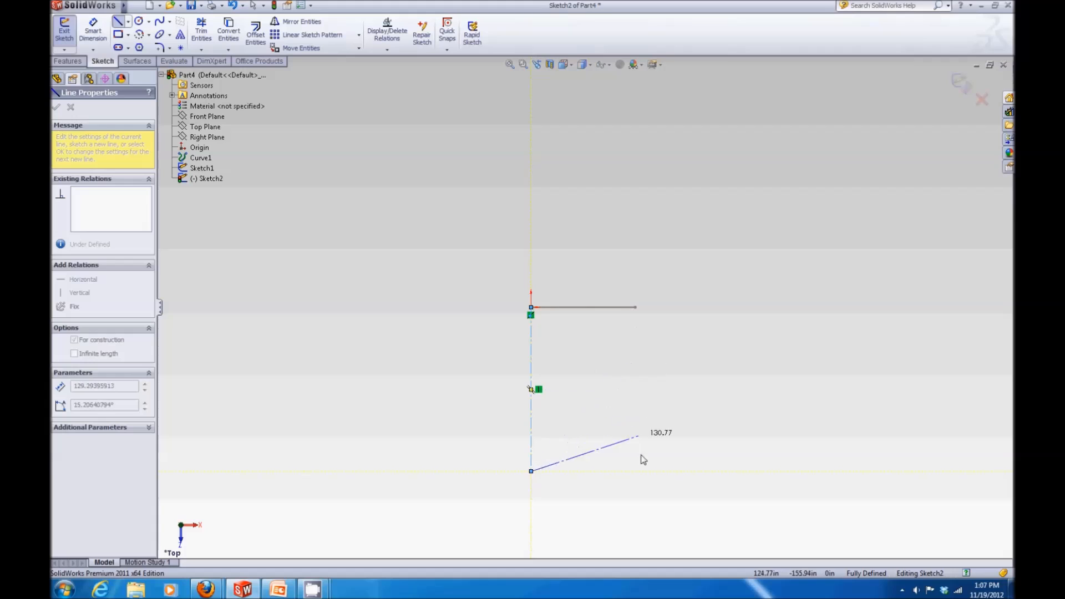
{"action": "left_click", "coordinate": [643, 472]}
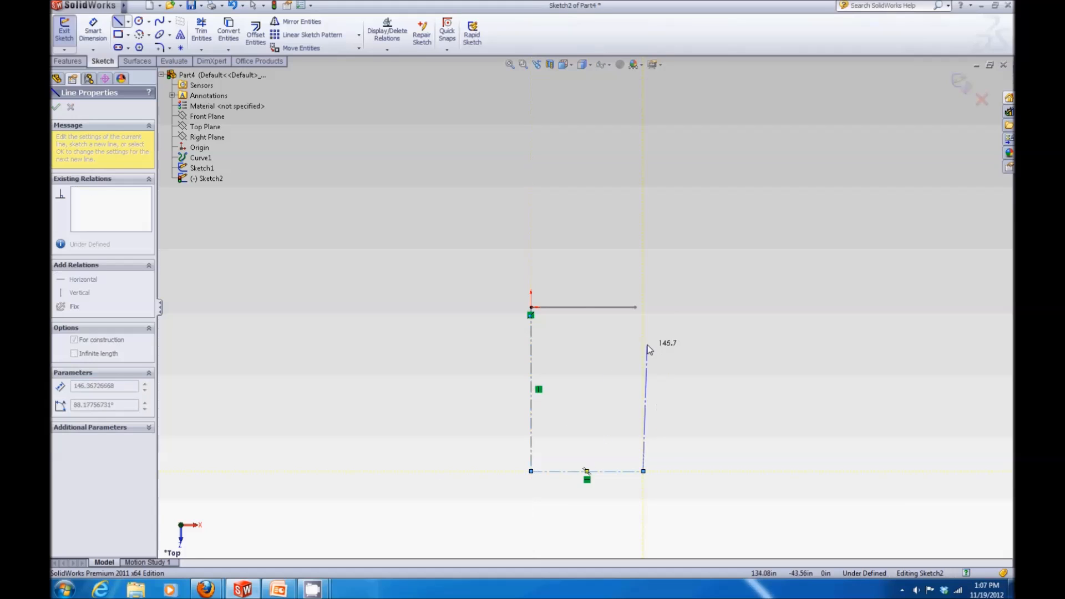
{"action": "left_click", "coordinate": [636, 311]}
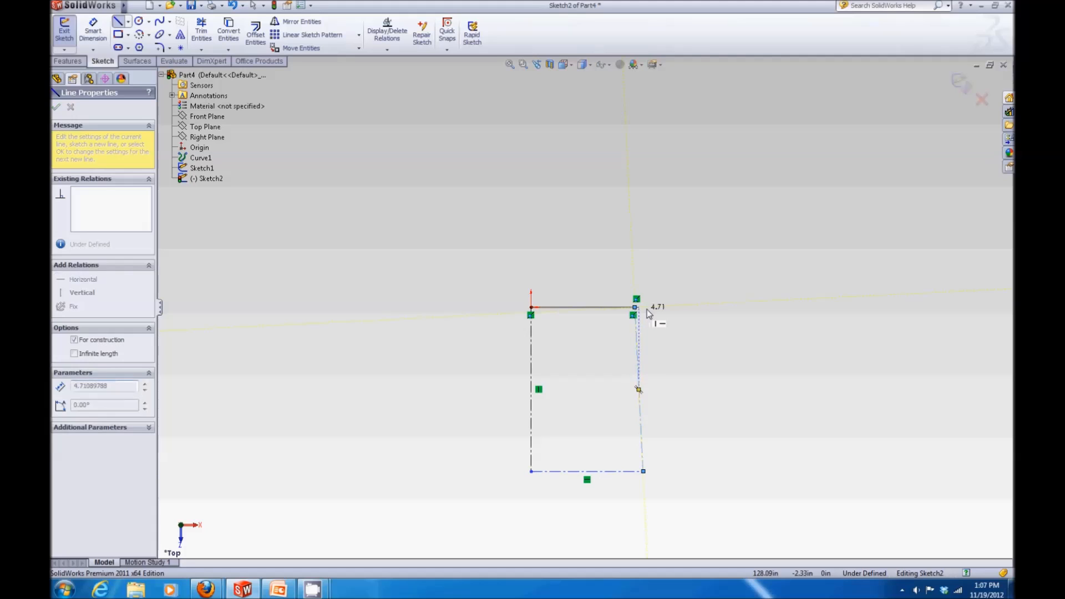
{"action": "key", "text": "Escape"}
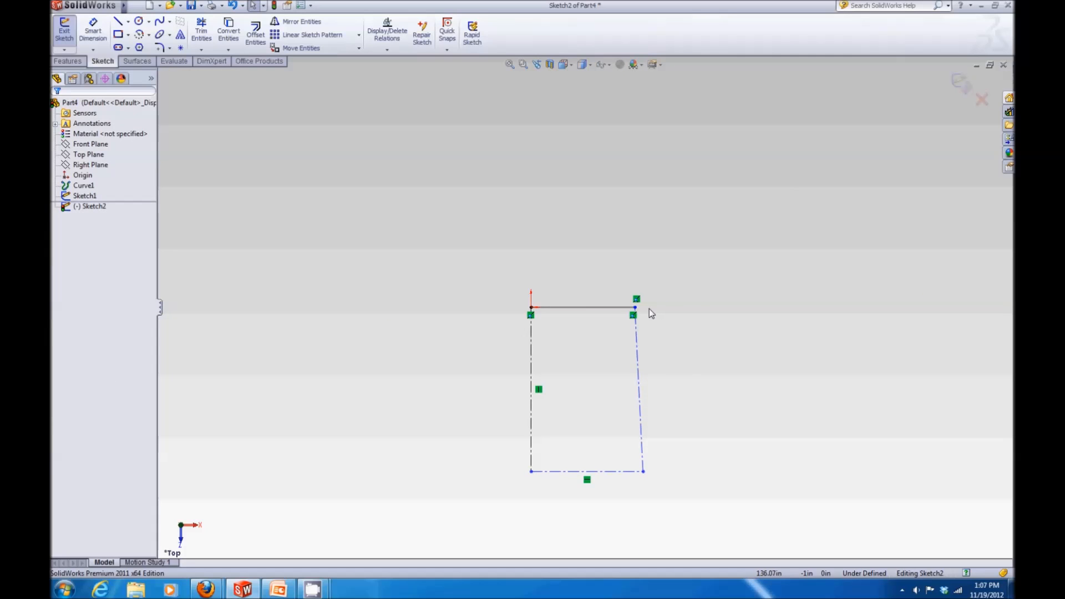
Step: Make the bottom centerline and the right centerline perpendicular
{"action": "left_click", "coordinate": [633, 472]}
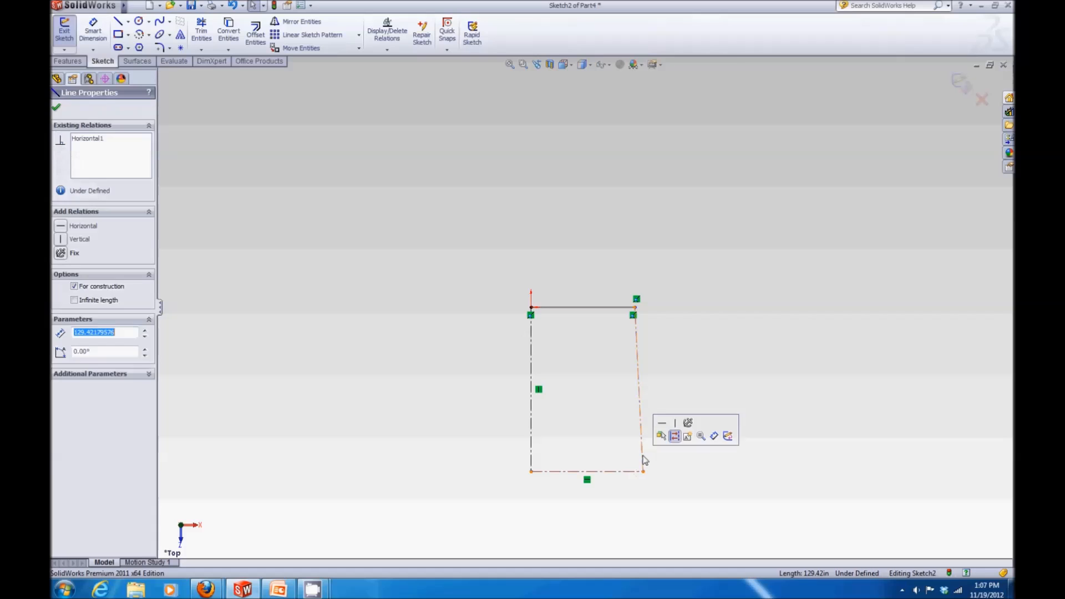
{"action": "left_click", "coordinate": [641, 447], "text": "ctrl"}
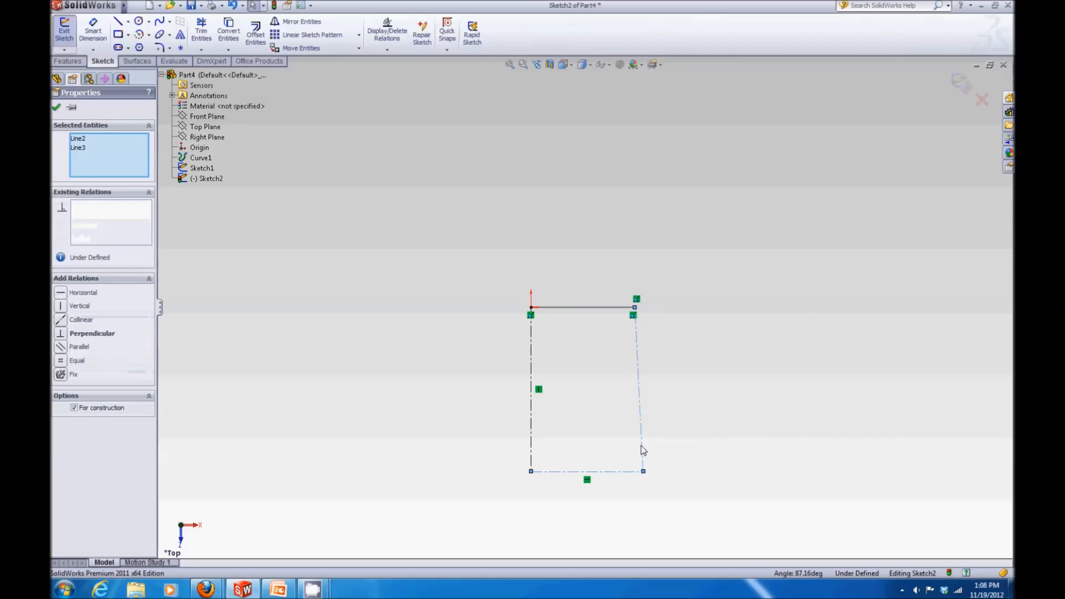
{"action": "left_click", "coordinate": [60, 334]}
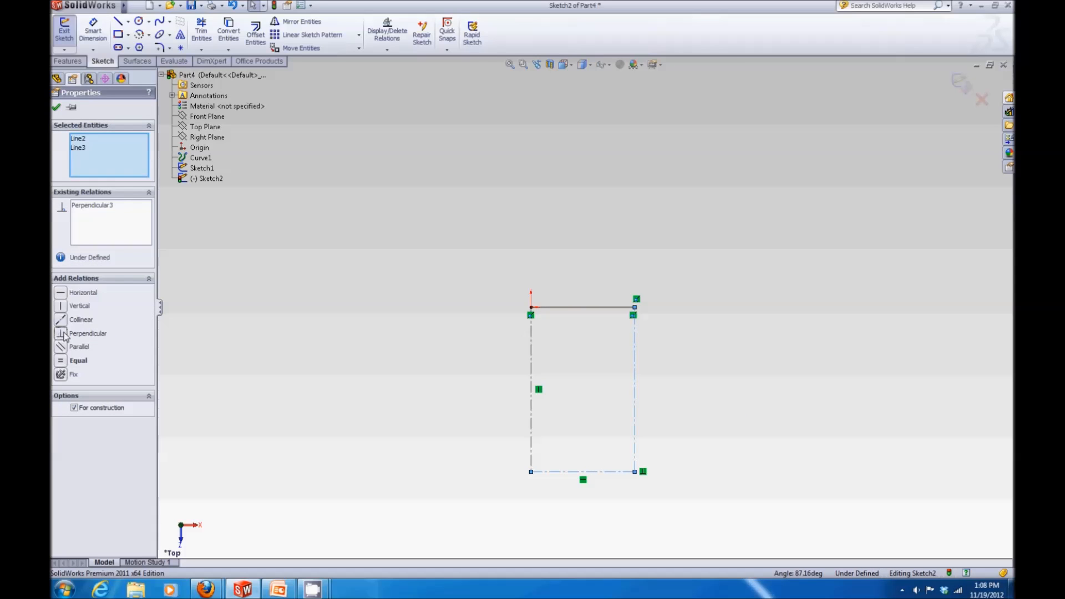
{"action": "left_click", "coordinate": [56, 107]}
Step: Make the right centerline's top endpoint coincident with the airfoil's trailing-edge point
{"action": "left_click_drag", "start_coordinate": [637, 309], "coordinate": [695, 309]}
{"action": "scroll", "coordinate": [694, 309], "scroll_direction": "down", "scroll_amount": 5}
{"action": "scroll", "coordinate": [694, 309], "scroll_direction": "down", "scroll_amount": 1}
{"action": "scroll", "coordinate": [461, 281], "scroll_direction": "down", "scroll_amount": 3}
{"action": "left_click", "coordinate": [629, 310]}
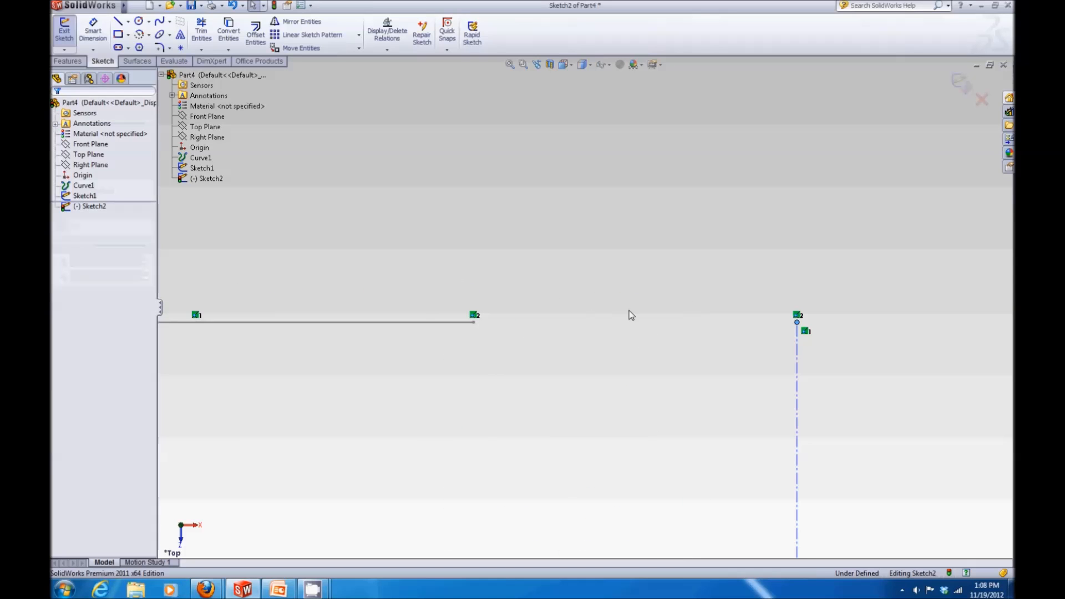
{"action": "left_click", "coordinate": [797, 324]}
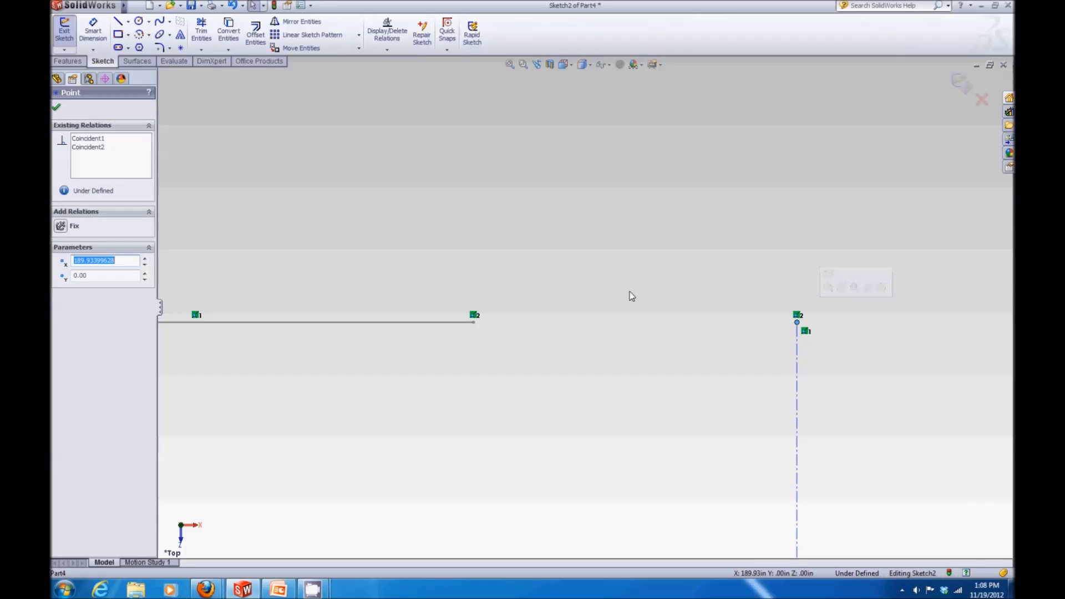
{"action": "mouse_move", "coordinate": [506, 293]}
{"action": "middle_mouse_down"}
{"action": "mouse_move", "coordinate": [520, 357]}
{"action": "mouse_move", "coordinate": [504, 351]}
{"action": "middle_mouse_up"}
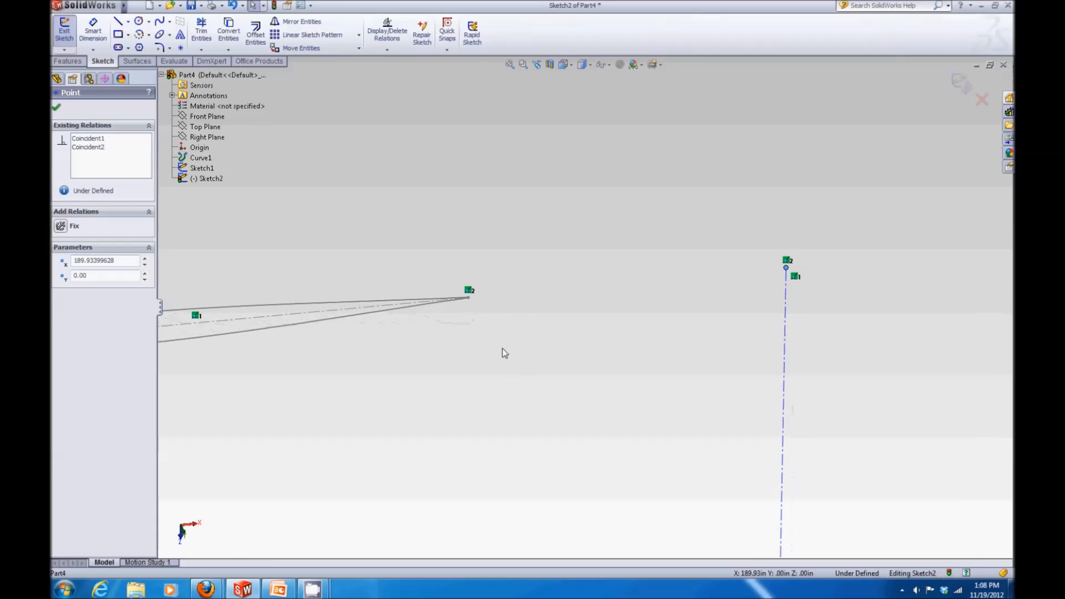
{"action": "left_click", "coordinate": [469, 297], "text": "ctrl"}
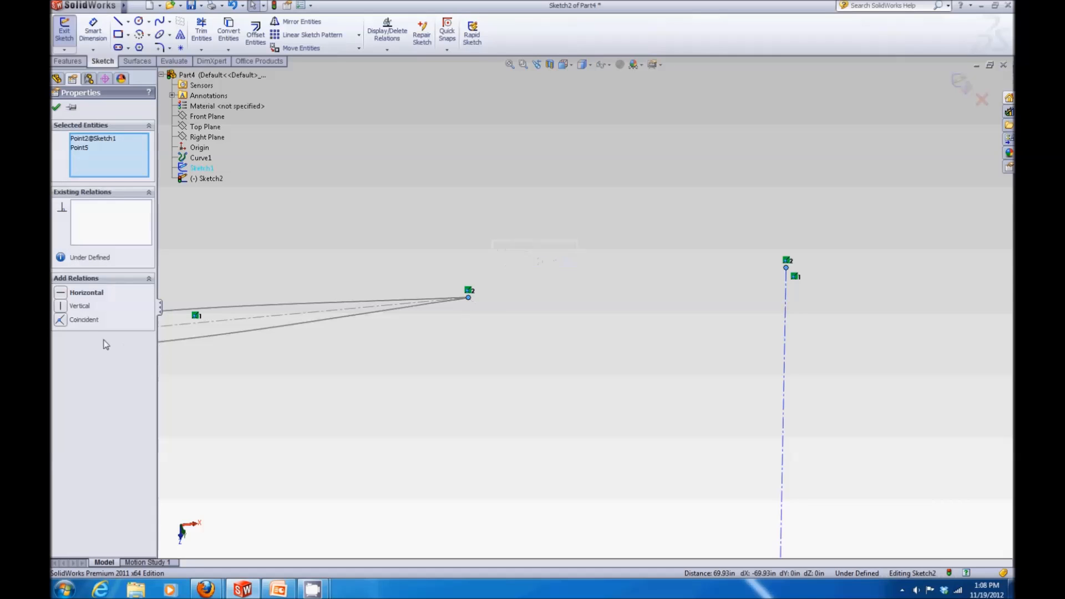
{"action": "left_click", "coordinate": [66, 322]}
{"action": "left_click", "coordinate": [56, 107]}
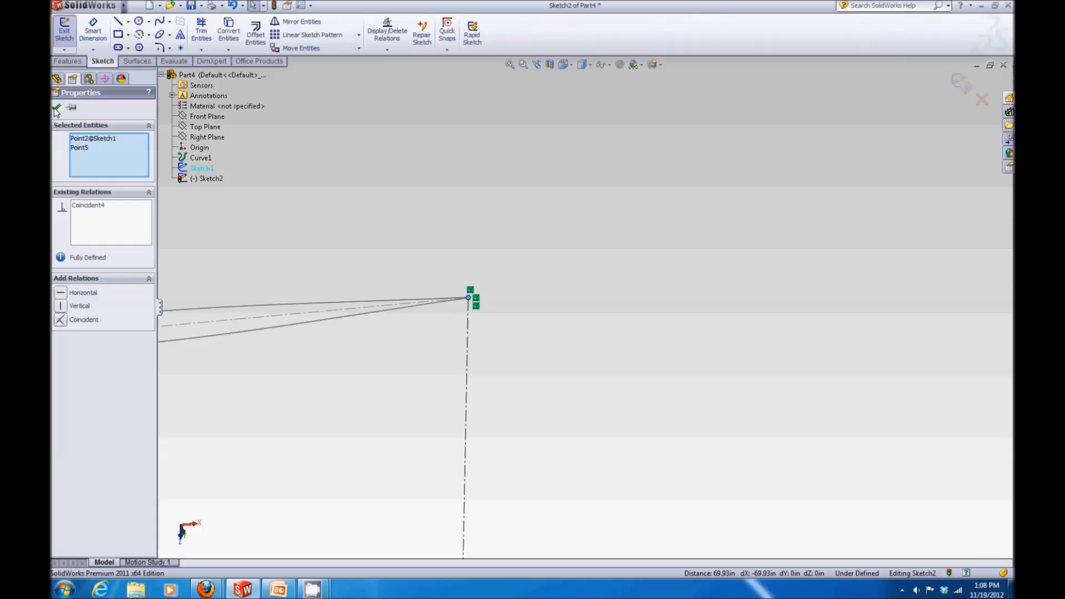
Step: Sketch a three-segment line from the origin down to the bottom centerline, along it, and up to the trailing-edge point
{"action": "scroll", "coordinate": [506, 277], "scroll_direction": "up", "scroll_amount": 6}
{"action": "middle_click_drag", "start_coordinate": [521, 404], "coordinate": [508, 389]}
{"action": "scroll", "coordinate": [501, 354], "scroll_direction": "down", "scroll_amount": 5}
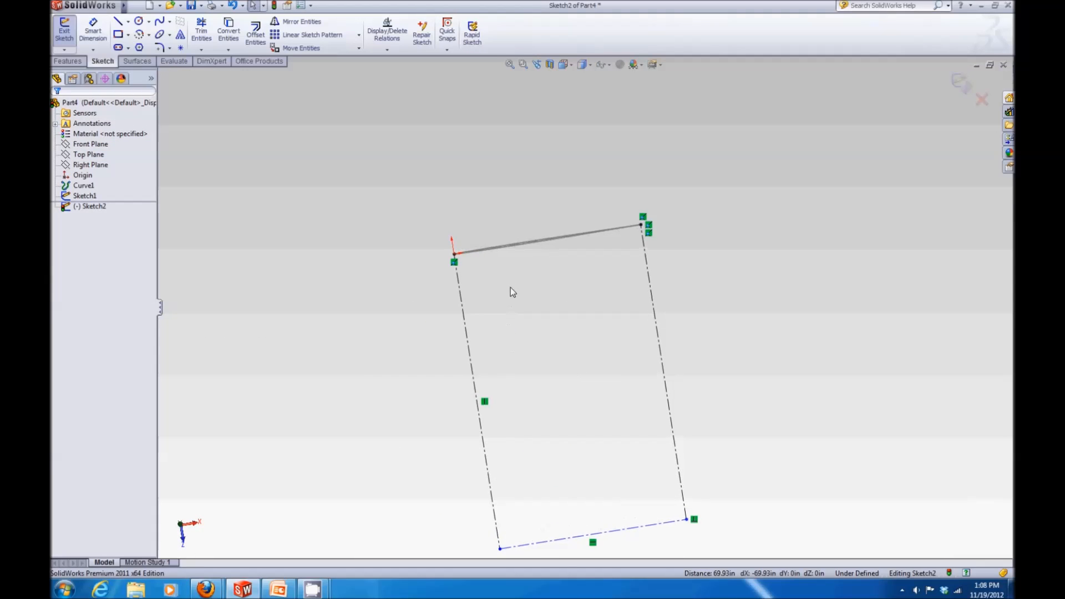
{"action": "left_click", "coordinate": [119, 22]}
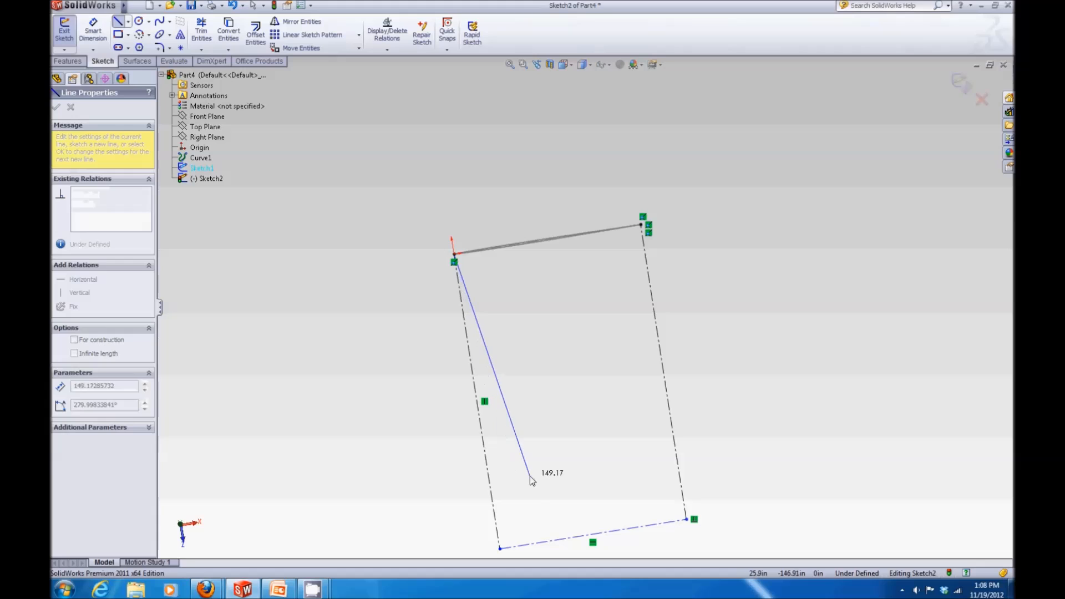
{"action": "left_click", "coordinate": [544, 542]}
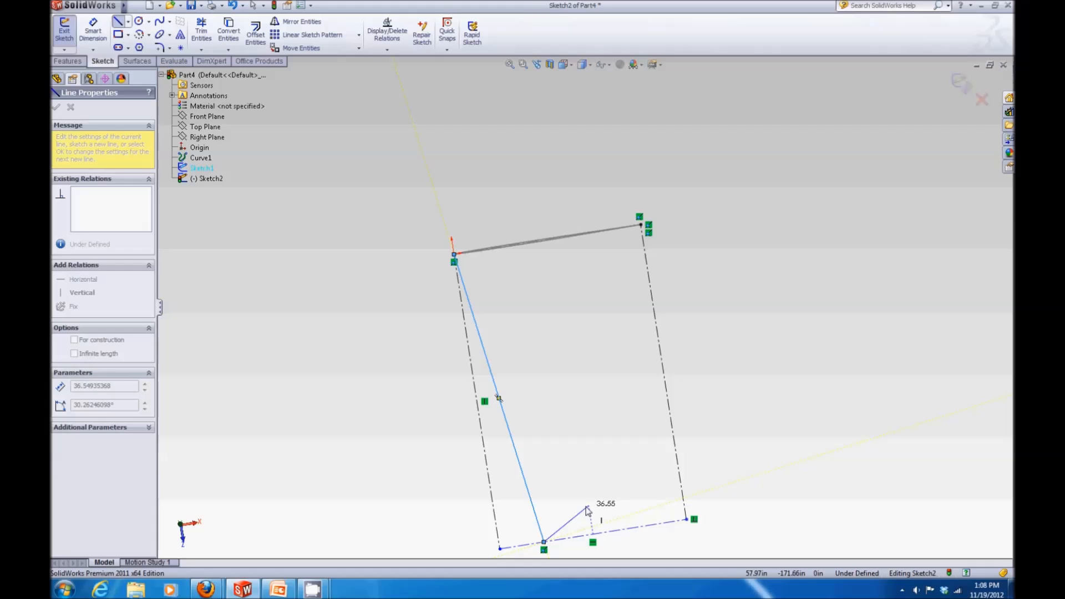
{"action": "left_click", "coordinate": [634, 528]}
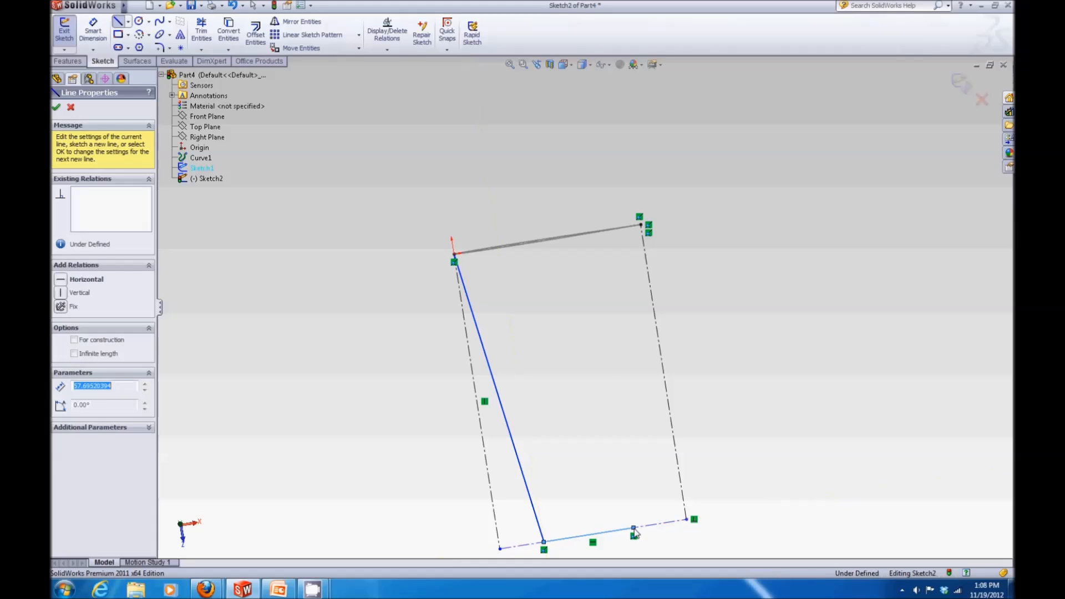
{"action": "left_click", "coordinate": [640, 224]}
{"action": "key", "text": "Escape"}
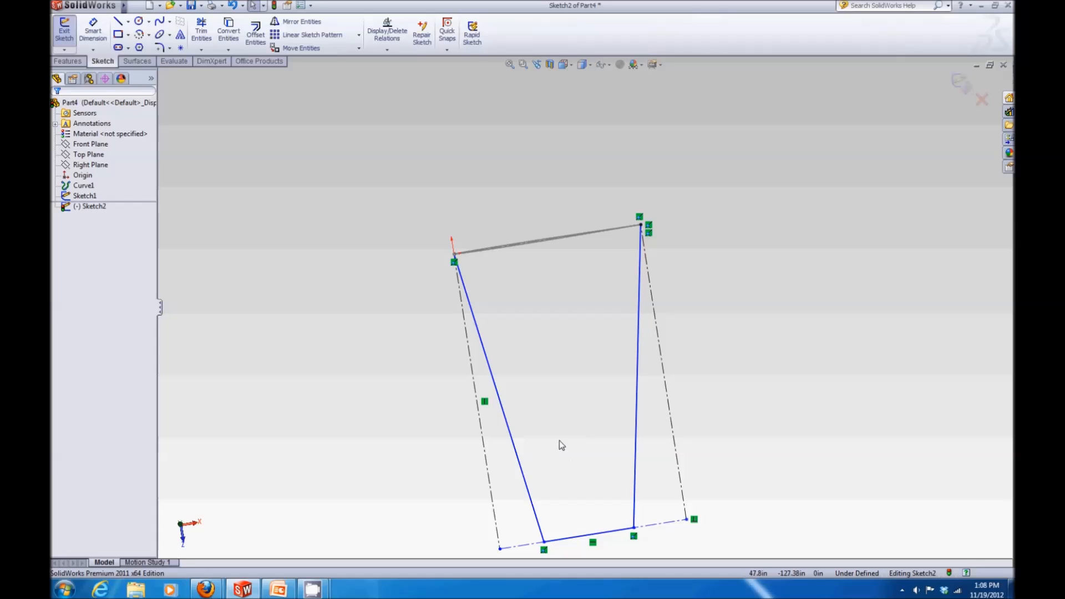
{"action": "key", "text": "z"}
{"action": "scroll", "coordinate": [588, 491], "scroll_direction": "down", "scroll_amount": 4}
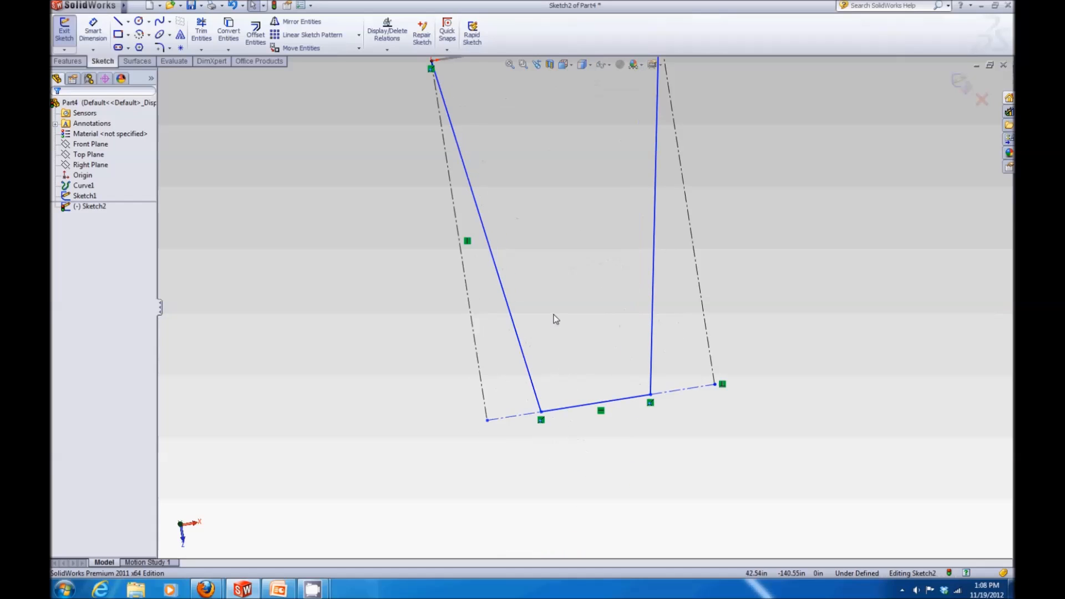
{"action": "left_click", "coordinate": [572, 411]}
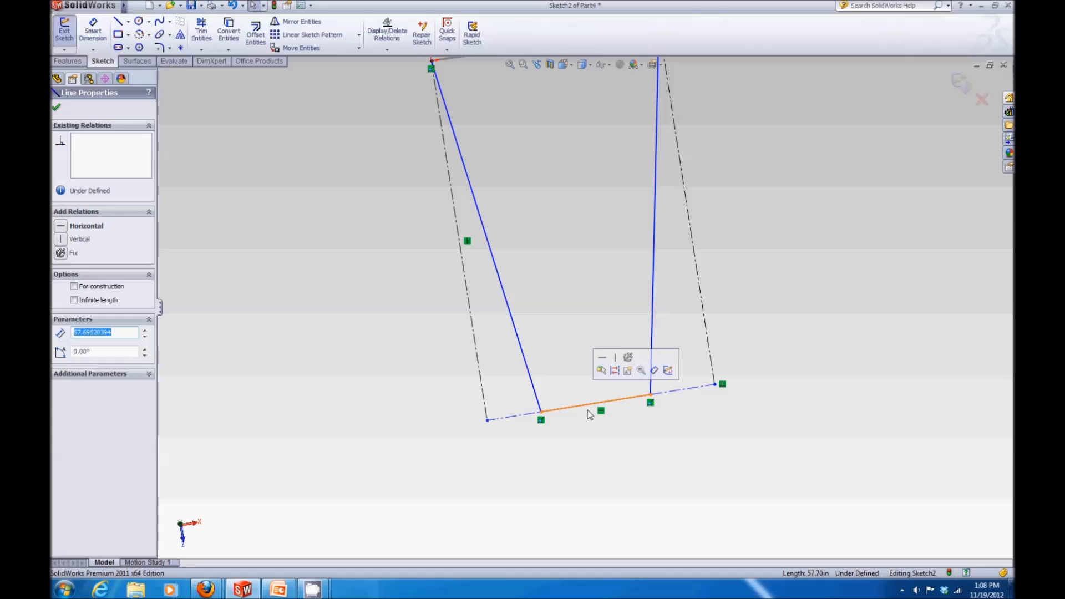
{"action": "left_click", "coordinate": [616, 371]}
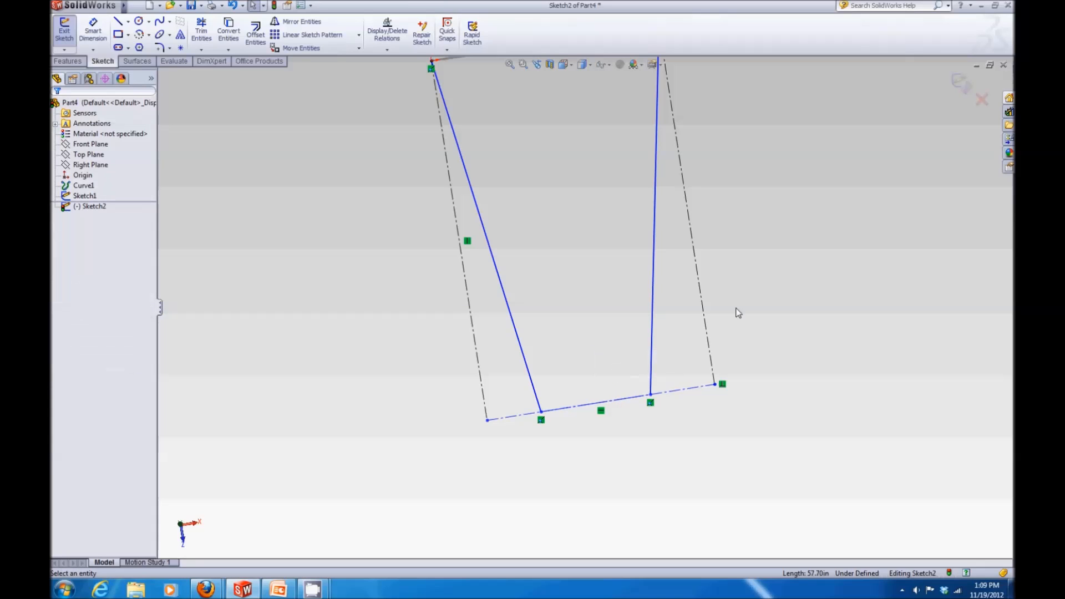
{"action": "key", "text": "f"}
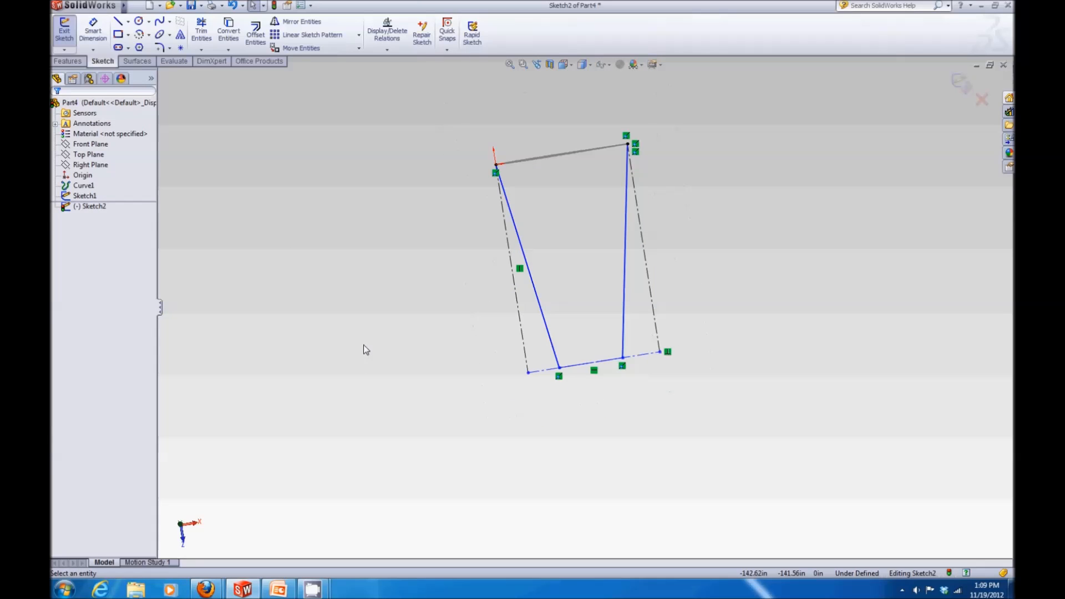
Step: Dimension the left vertical centerline's length as 240 in with Smart Dimension
{"action": "left_click", "coordinate": [92, 33]}
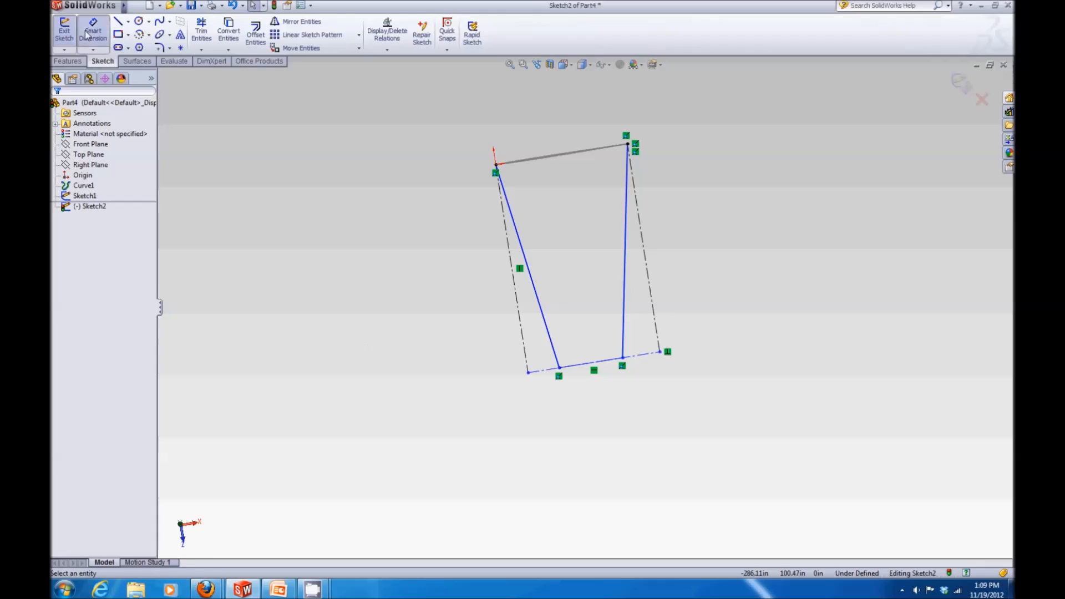
{"action": "left_click", "coordinate": [517, 306]}
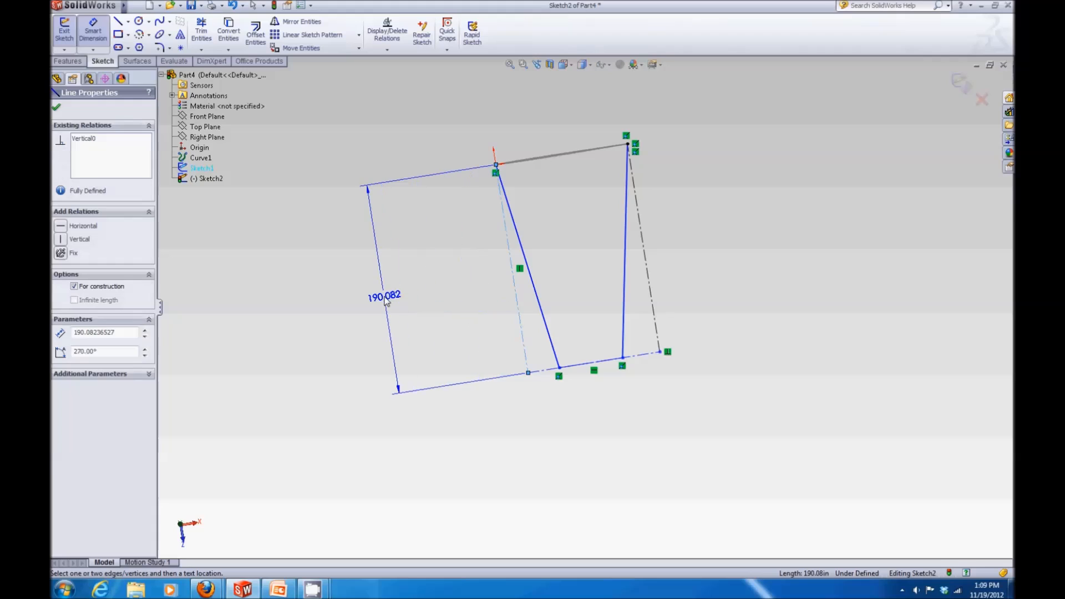
{"action": "left_click", "coordinate": [387, 300]}
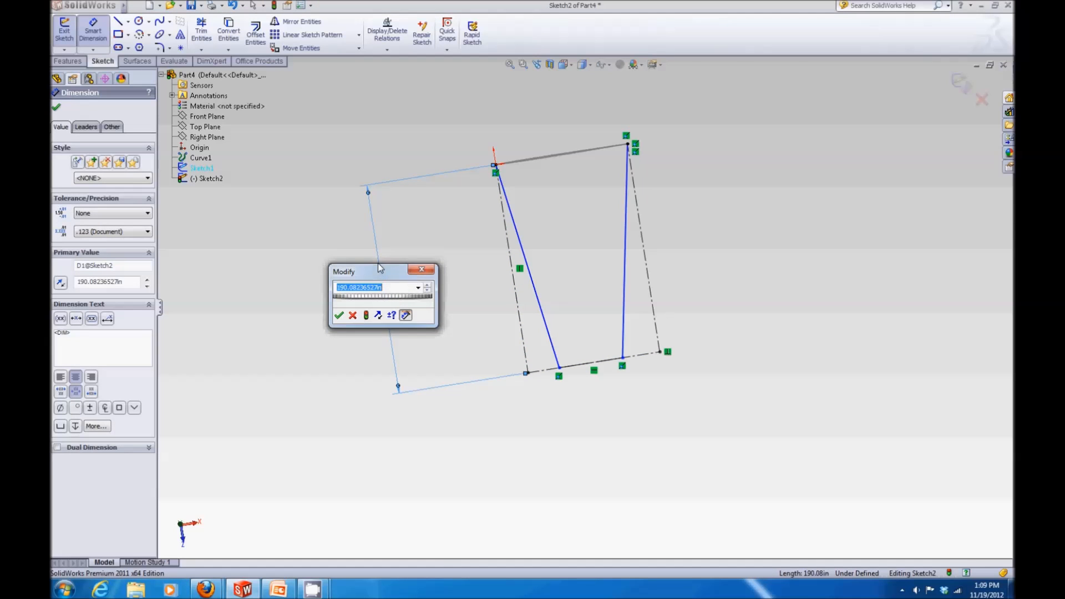
{"action": "type", "text": "20\""}
{"action": "type", "text": "12"}
{"action": "key", "text": "Return"}
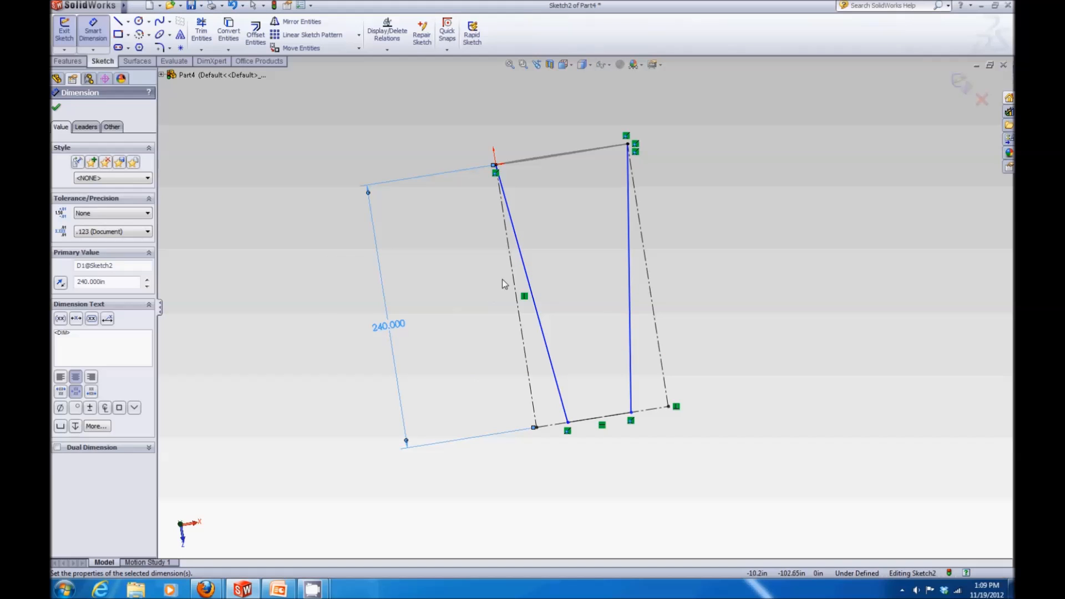
Step: Dimension the angle between the slanted sketch line and the left centerline as 12°
{"action": "left_click", "coordinate": [524, 284]}
{"action": "left_click", "coordinate": [517, 281]}
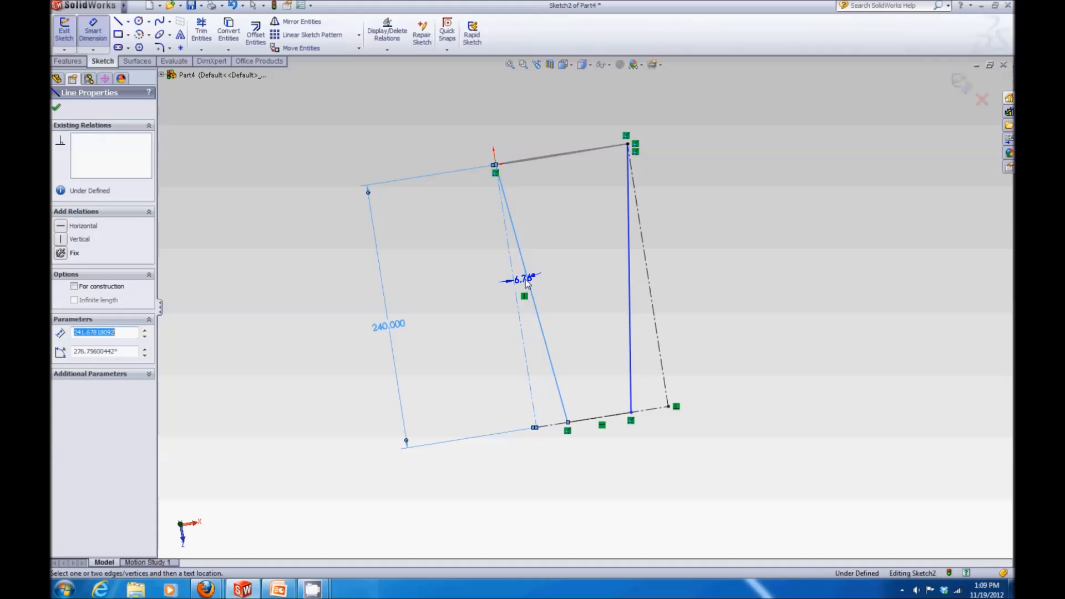
{"action": "left_click", "coordinate": [534, 339]}
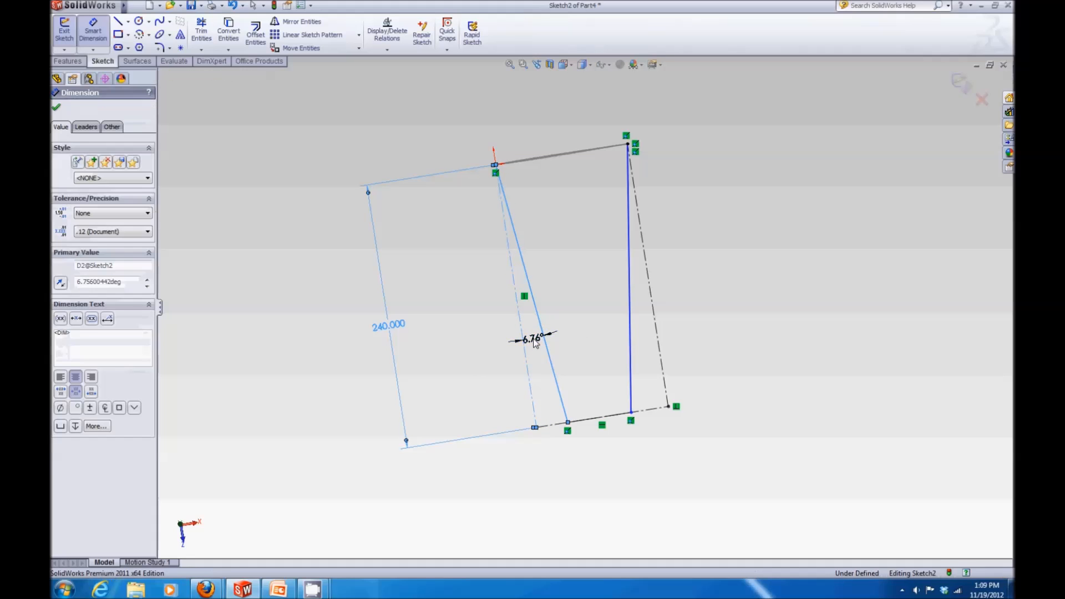
{"action": "type", "text": "12"}
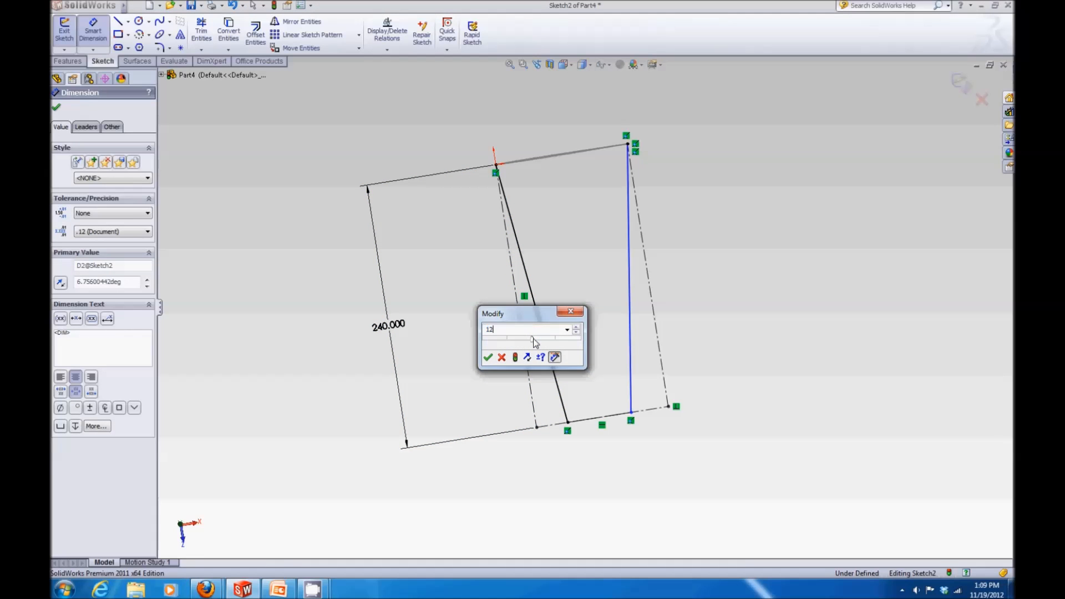
{"action": "key", "text": "Return"}
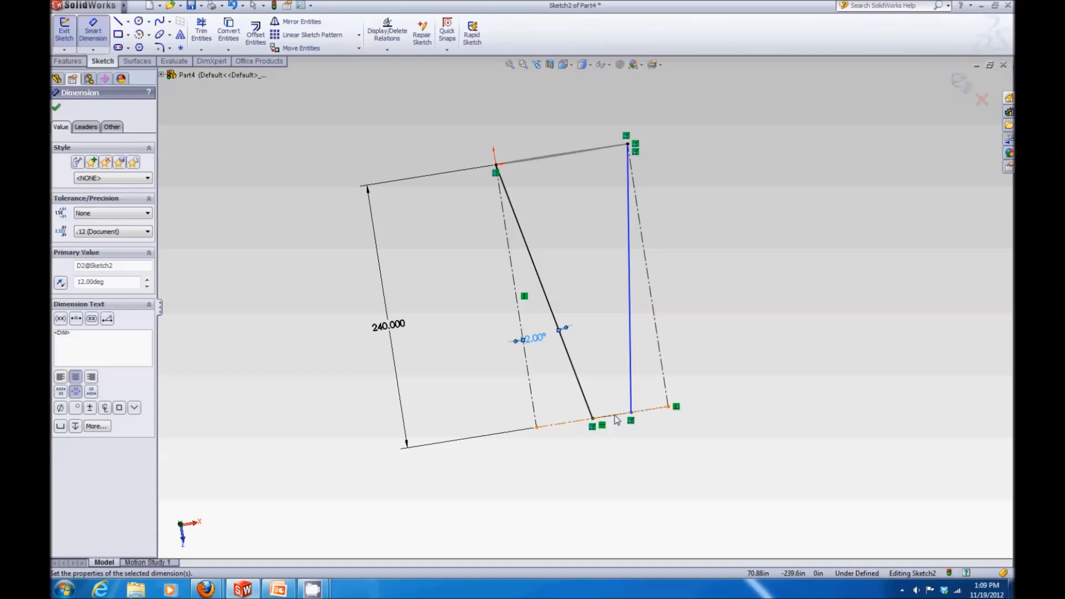
Step: Dimension the distance between the lower endpoints of the slanted line and the right vertical line as 60 in
{"action": "scroll", "coordinate": [610, 414], "scroll_direction": "down", "scroll_amount": 4}
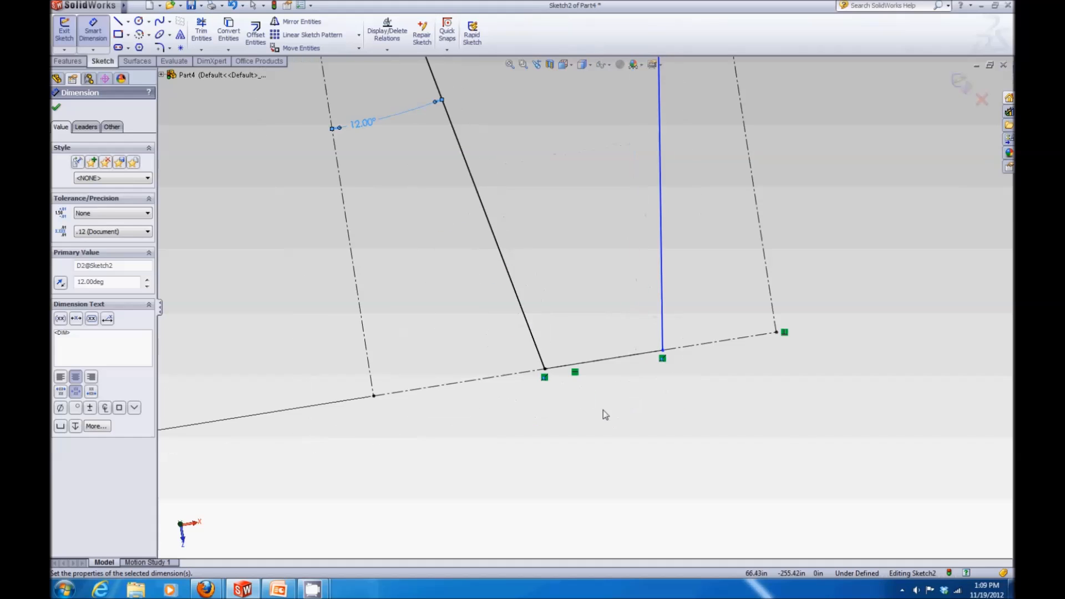
{"action": "left_click", "coordinate": [545, 369]}
{"action": "left_click", "coordinate": [662, 351]}
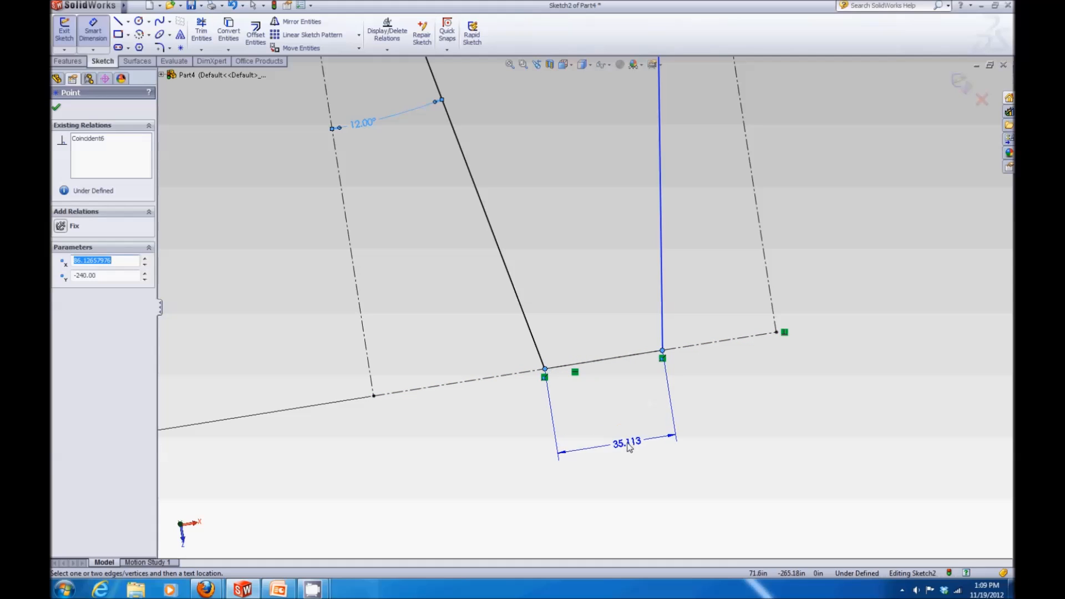
{"action": "left_click", "coordinate": [619, 447]}
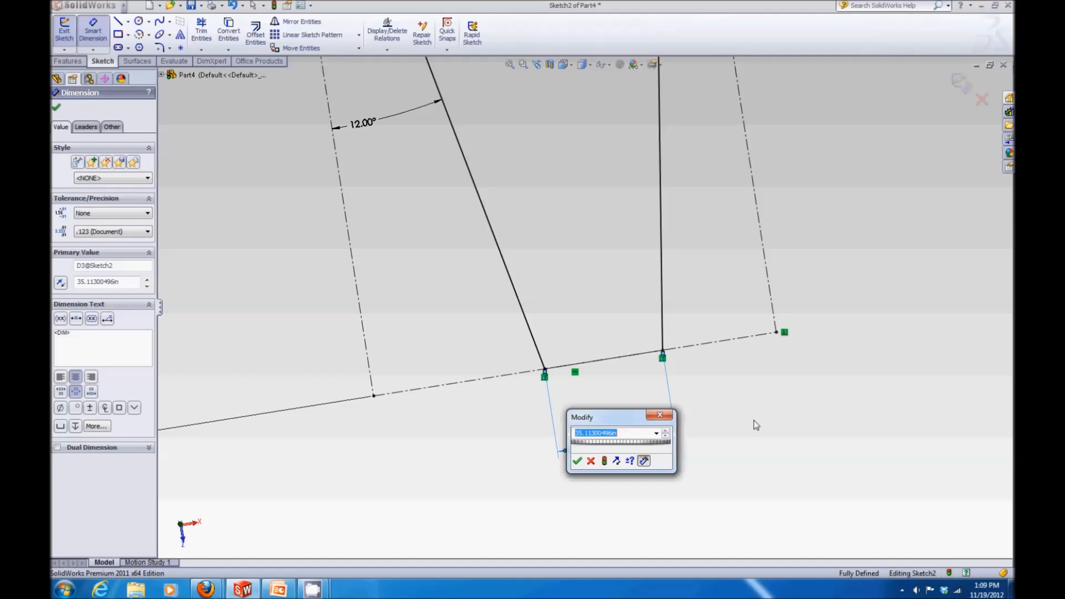
{"action": "type", "text": "5\""}
{"action": "key", "text": "Return"}
Step: Exit the planform sketch
{"action": "scroll", "coordinate": [751, 417], "scroll_direction": "up", "scroll_amount": 8}
{"action": "scroll", "coordinate": [671, 350], "scroll_direction": "down", "scroll_amount": 3}
{"action": "scroll", "coordinate": [577, 271], "scroll_direction": "up", "scroll_amount": 4}
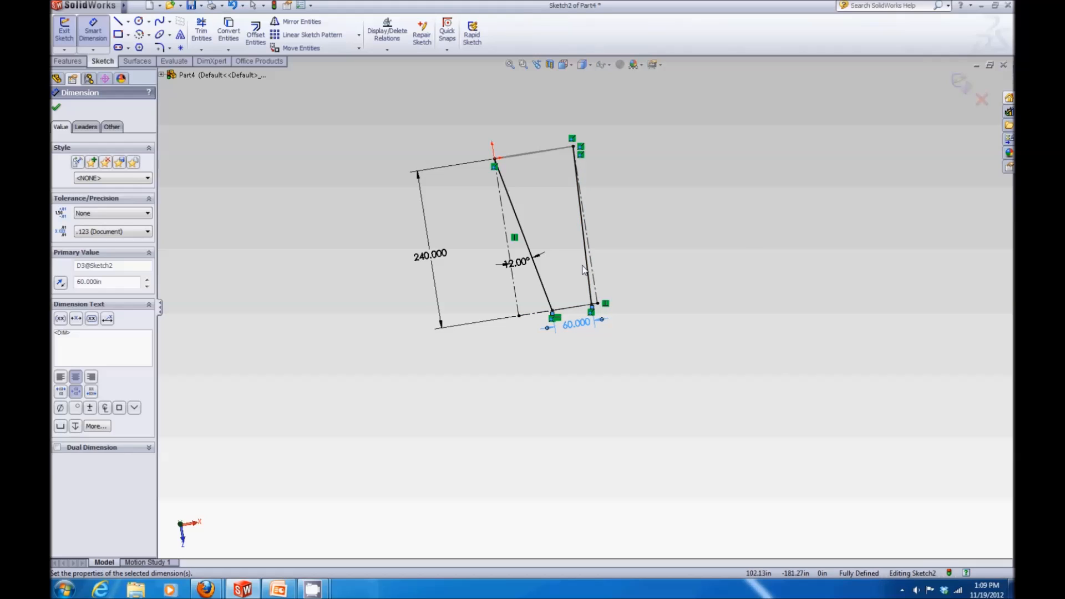
{"action": "left_click", "coordinate": [961, 93]}
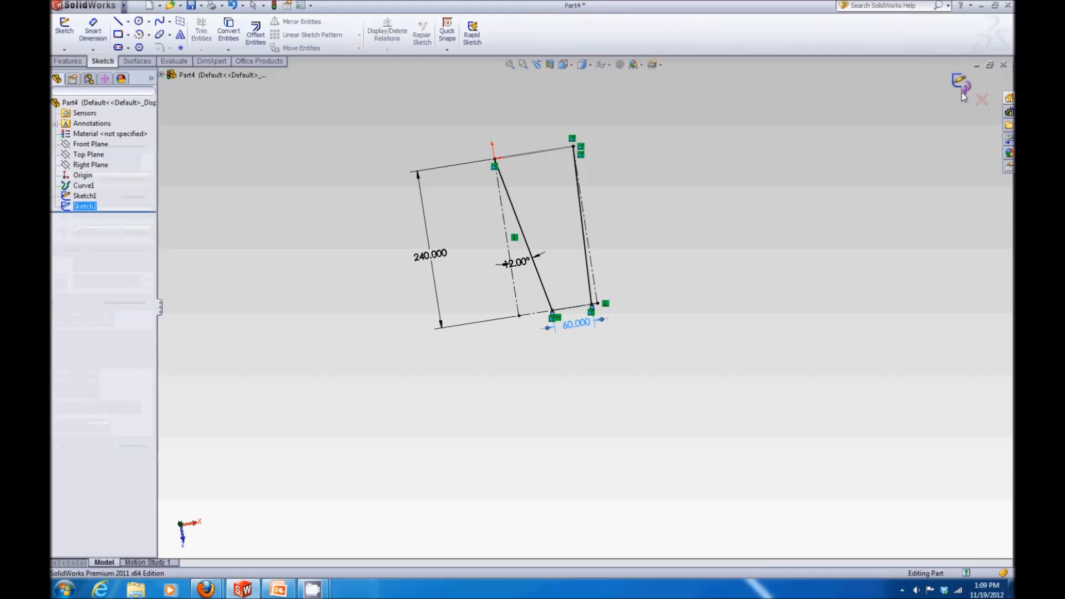
{"action": "mouse_move", "coordinate": [604, 242]}
{"action": "middle_mouse_down"}
{"action": "mouse_move", "coordinate": [592, 188]}
{"action": "mouse_move", "coordinate": [599, 126]}
{"action": "middle_mouse_up"}
{"action": "mouse_move", "coordinate": [572, 179]}
{"action": "middle_mouse_down"}
{"action": "mouse_move", "coordinate": [523, 168]}
{"action": "mouse_move", "coordinate": [525, 119]}
{"action": "mouse_move", "coordinate": [525, 147]}
{"action": "middle_mouse_up"}
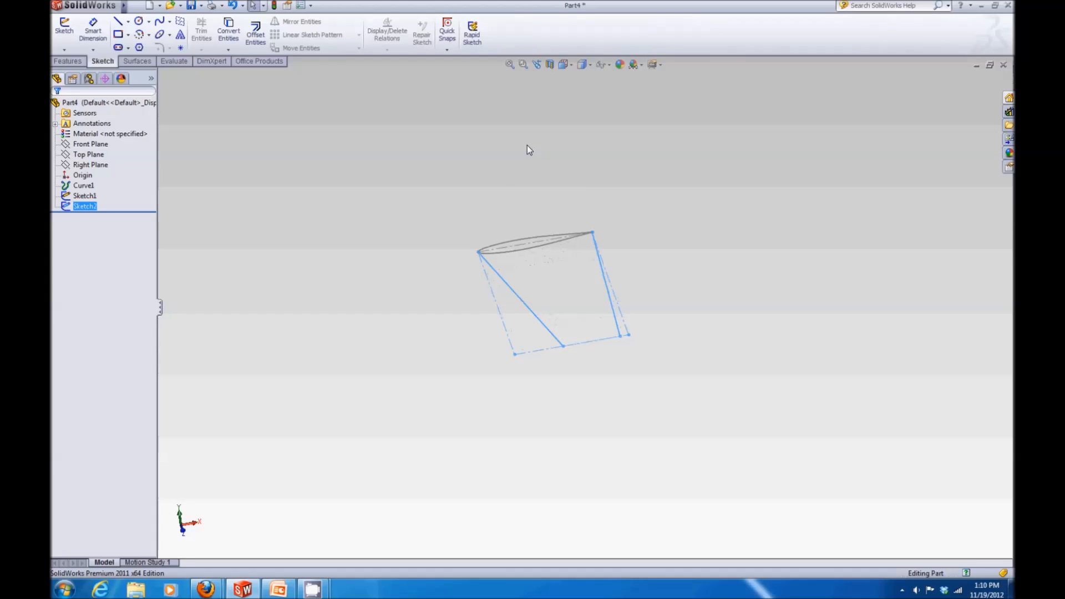
{"action": "left_click", "coordinate": [524, 171]}
Step: Create a reference plane parallel to the Front Plane through the lower endpoint of the slanted planform line
{"action": "left_click", "coordinate": [67, 61]}
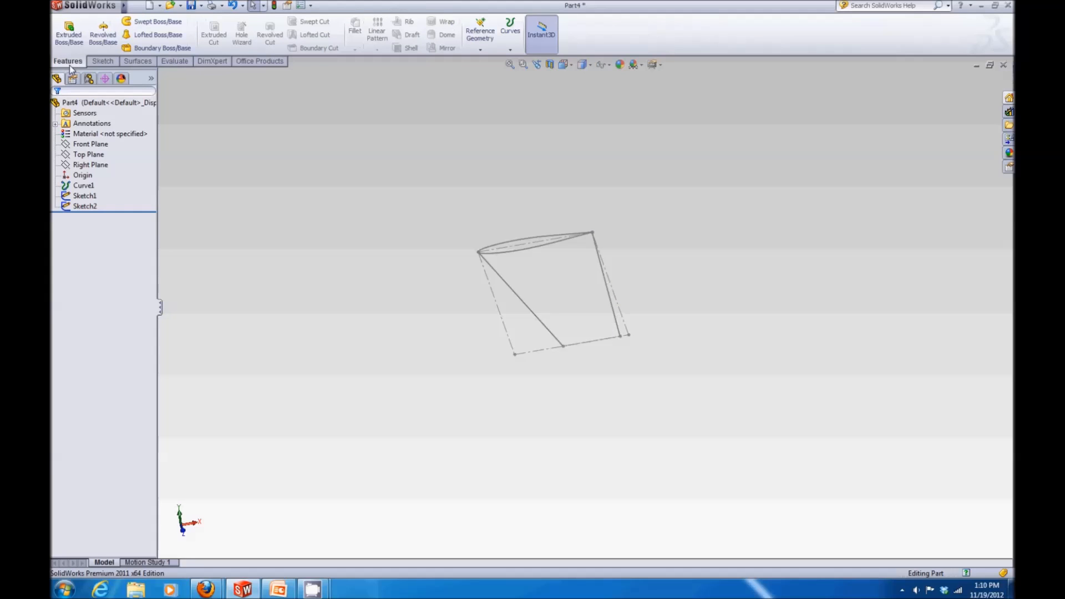
{"action": "left_click", "coordinate": [481, 51]}
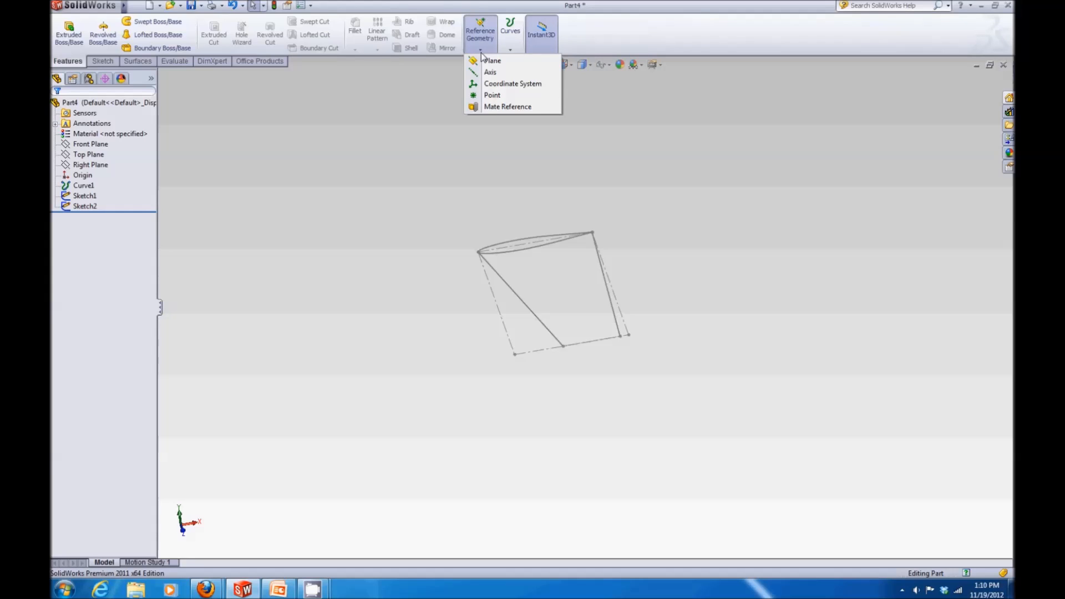
{"action": "left_click", "coordinate": [474, 67]}
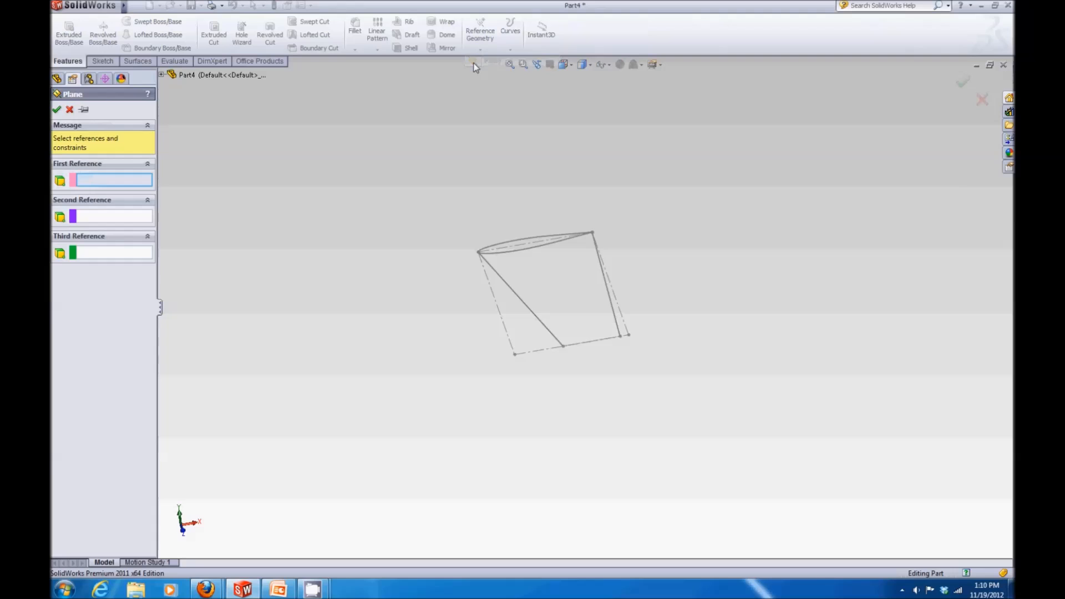
{"action": "left_click", "coordinate": [161, 74]}
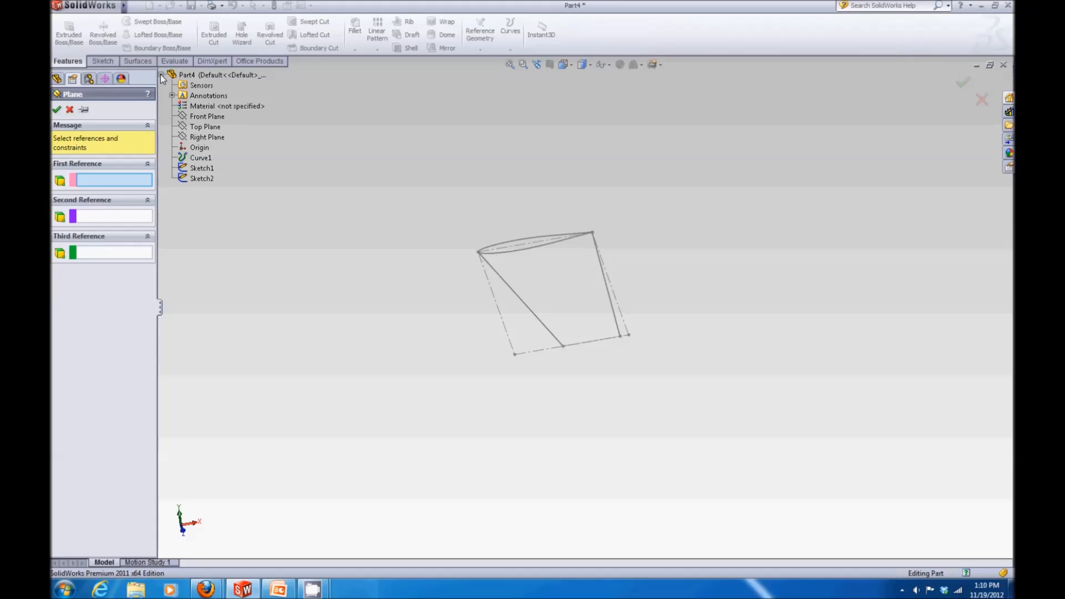
{"action": "left_click", "coordinate": [192, 119]}
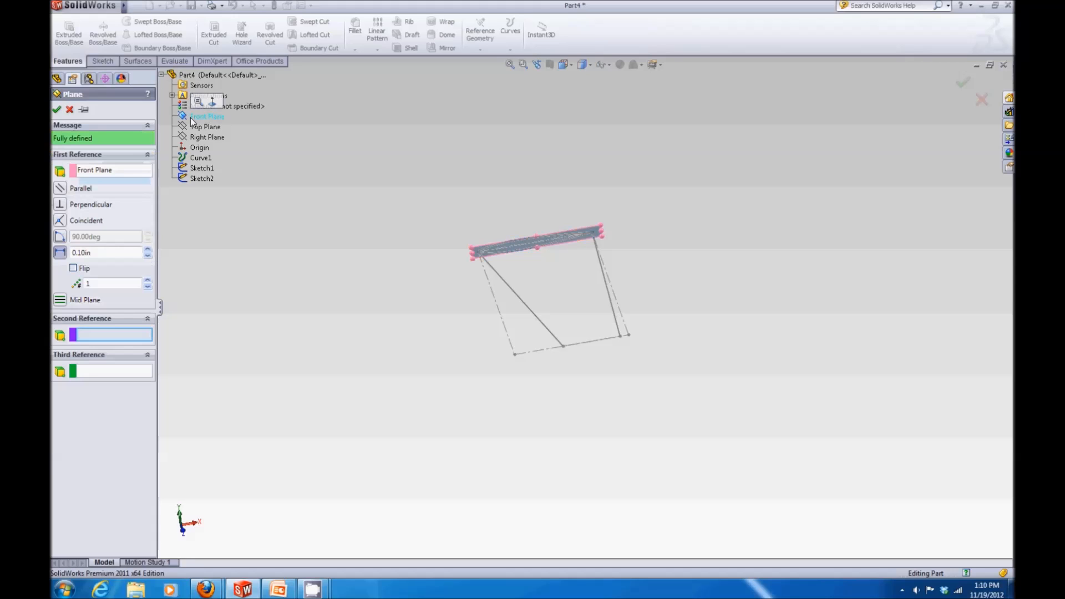
{"action": "left_click", "coordinate": [61, 189]}
{"action": "scroll", "coordinate": [561, 358], "scroll_direction": "down", "scroll_amount": 5}
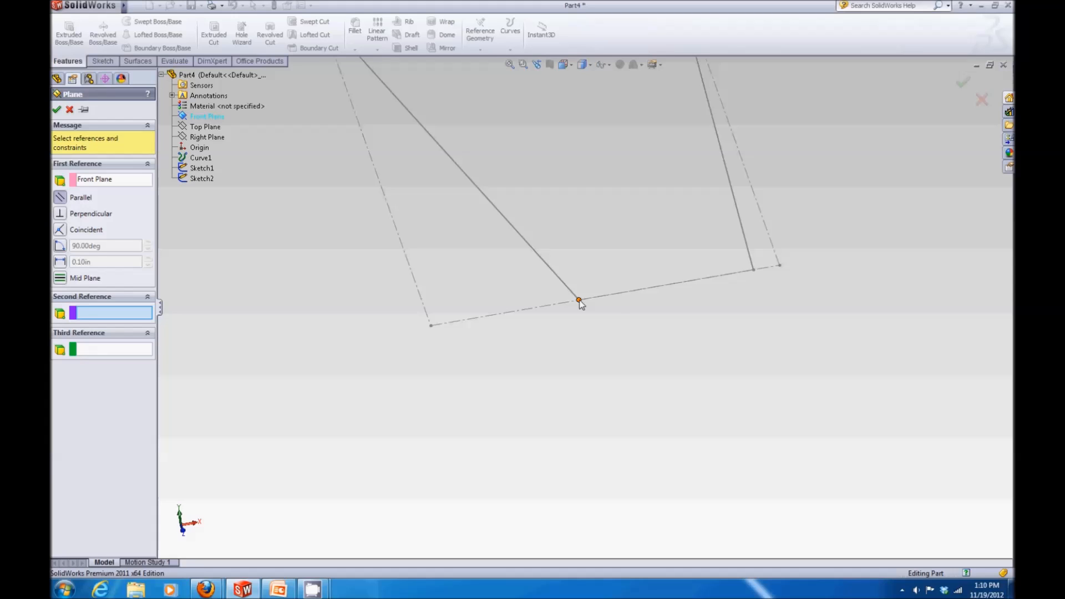
{"action": "left_click", "coordinate": [579, 300]}
{"action": "key", "text": "z"}
{"action": "key", "text": "z"}
{"action": "key", "text": "z"}
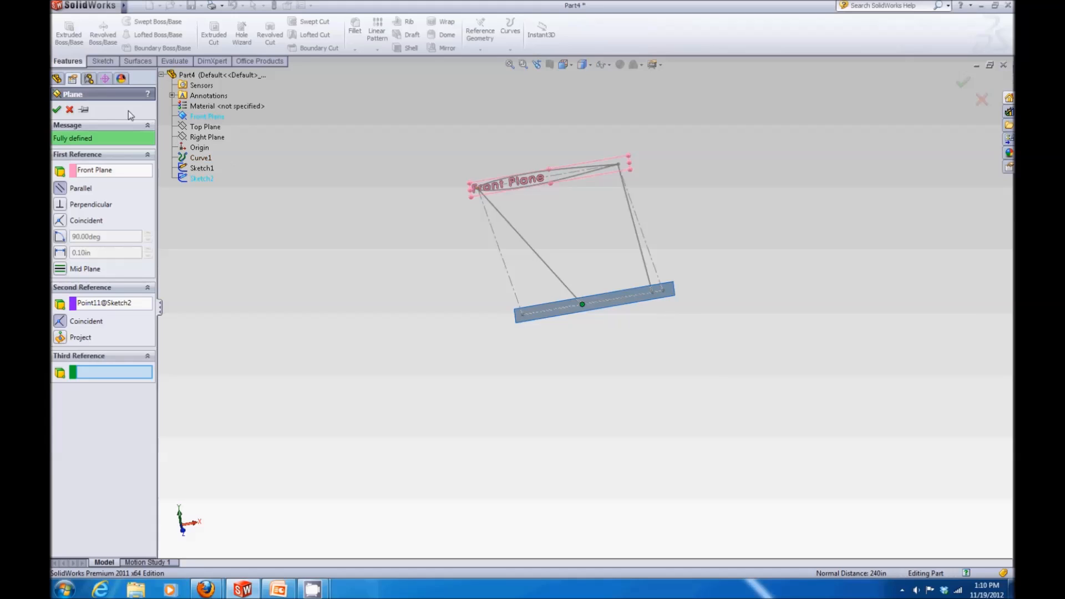
{"action": "left_click", "coordinate": [56, 109]}
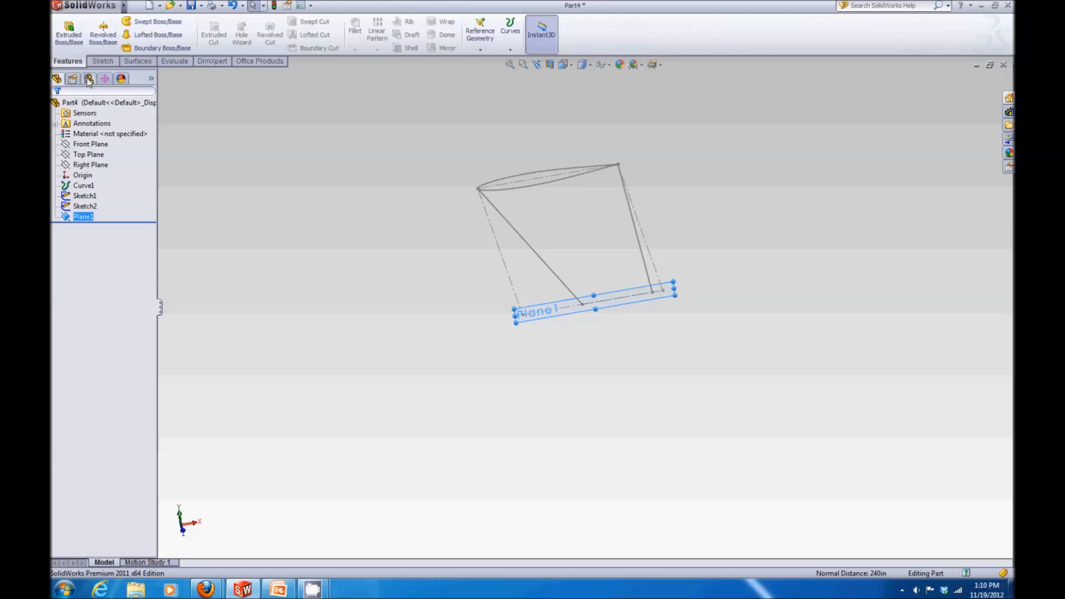
Step: Start a sketch on Plane1 and convert the root airfoil spline into it with Convert Entities
{"action": "left_click", "coordinate": [100, 61]}
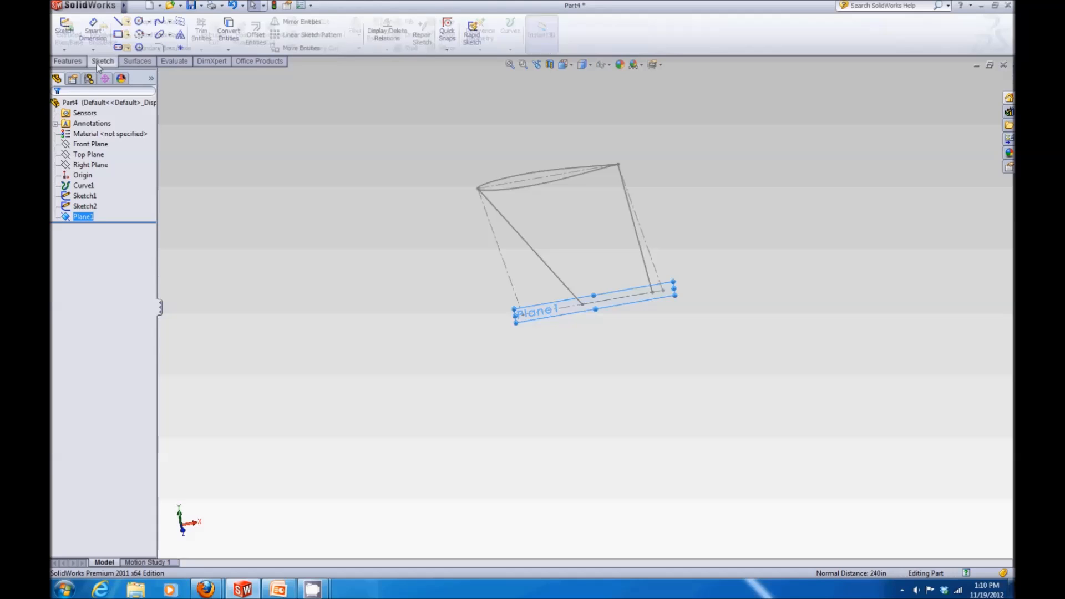
{"action": "left_click", "coordinate": [66, 32]}
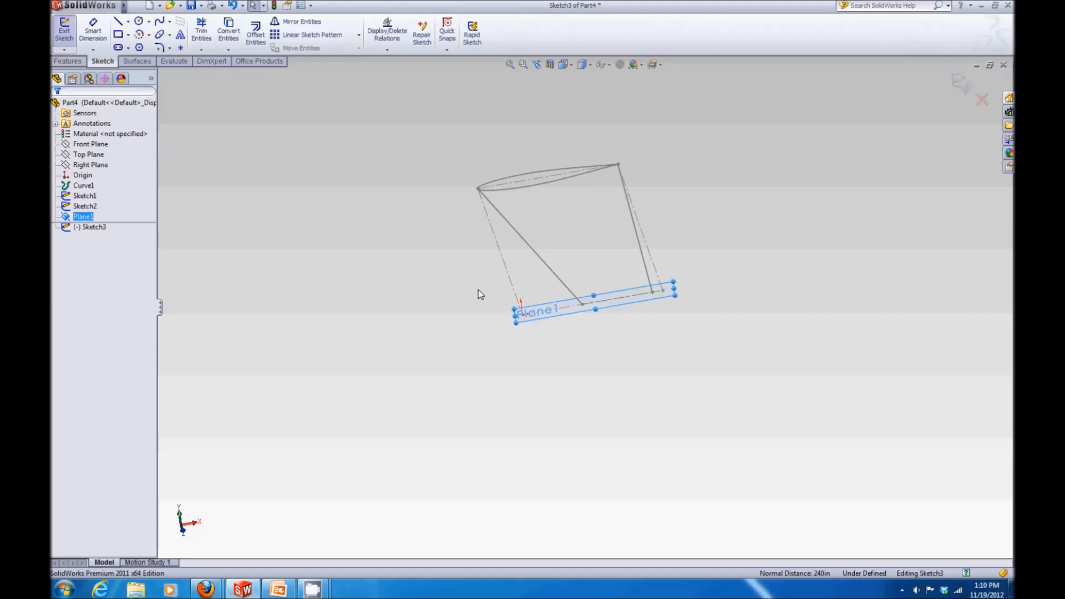
{"action": "scroll", "coordinate": [638, 305], "scroll_direction": "down", "scroll_amount": 4}
{"action": "middle_click_drag", "start_coordinate": [694, 240], "coordinate": [645, 170]}
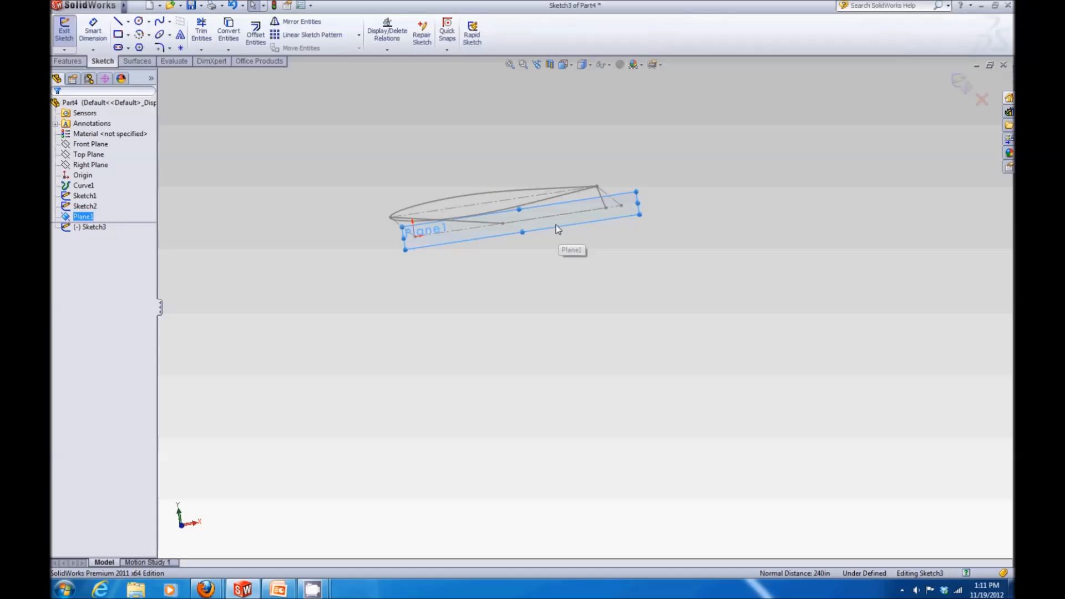
{"action": "left_click", "coordinate": [228, 33]}
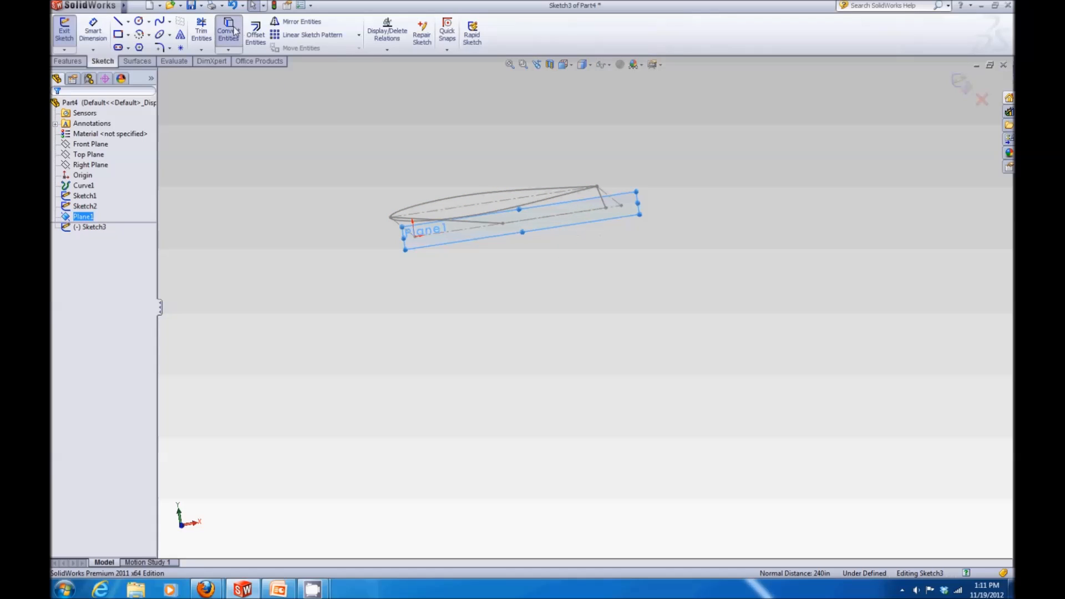
{"action": "left_click", "coordinate": [468, 198]}
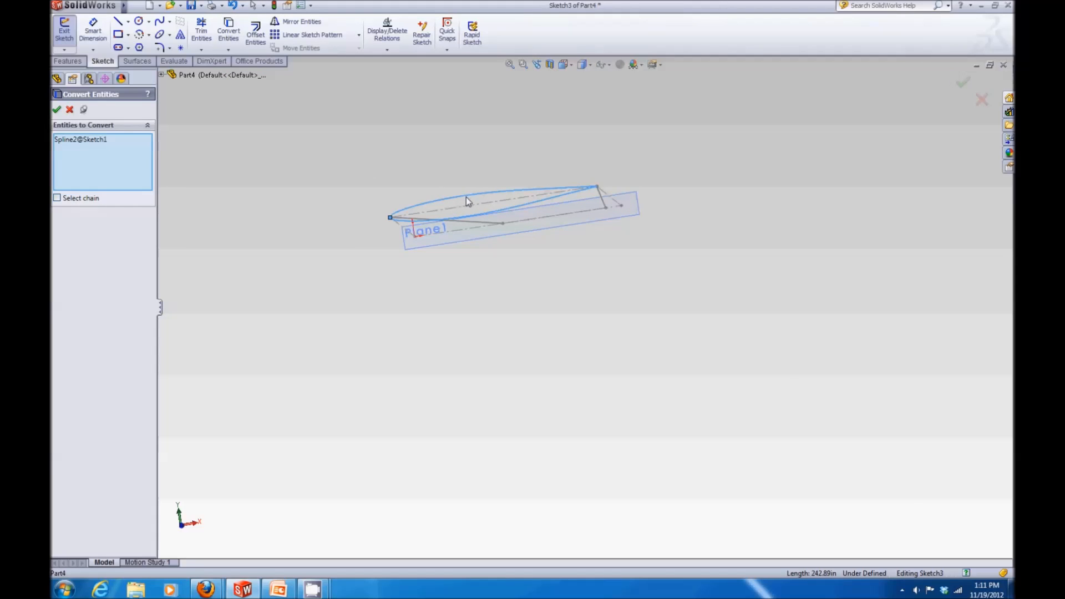
{"action": "left_click", "coordinate": [55, 110]}
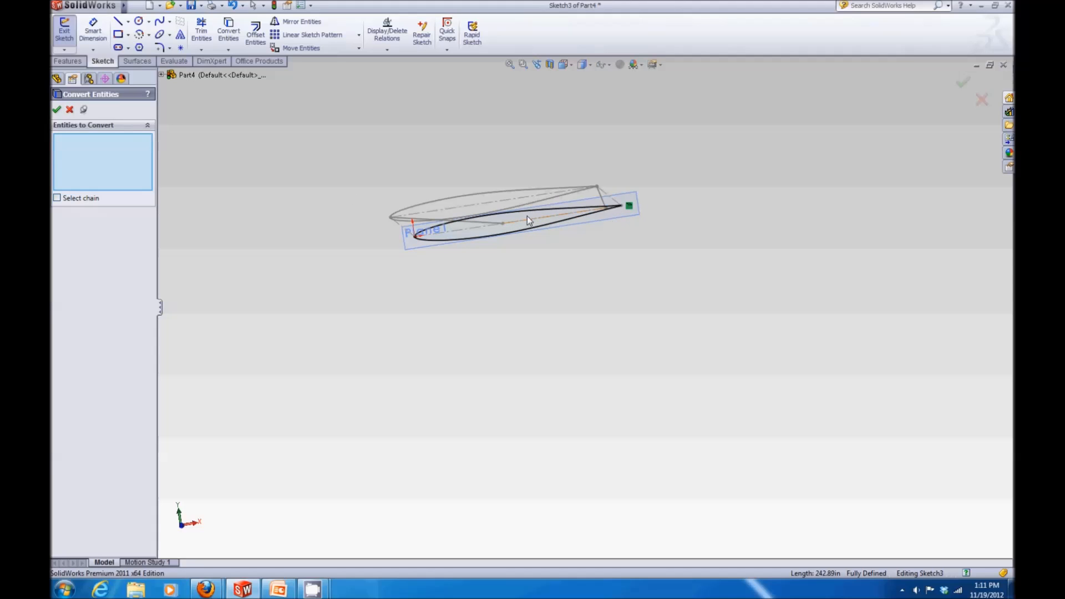
{"action": "scroll", "coordinate": [499, 230], "scroll_direction": "down", "scroll_amount": 3}
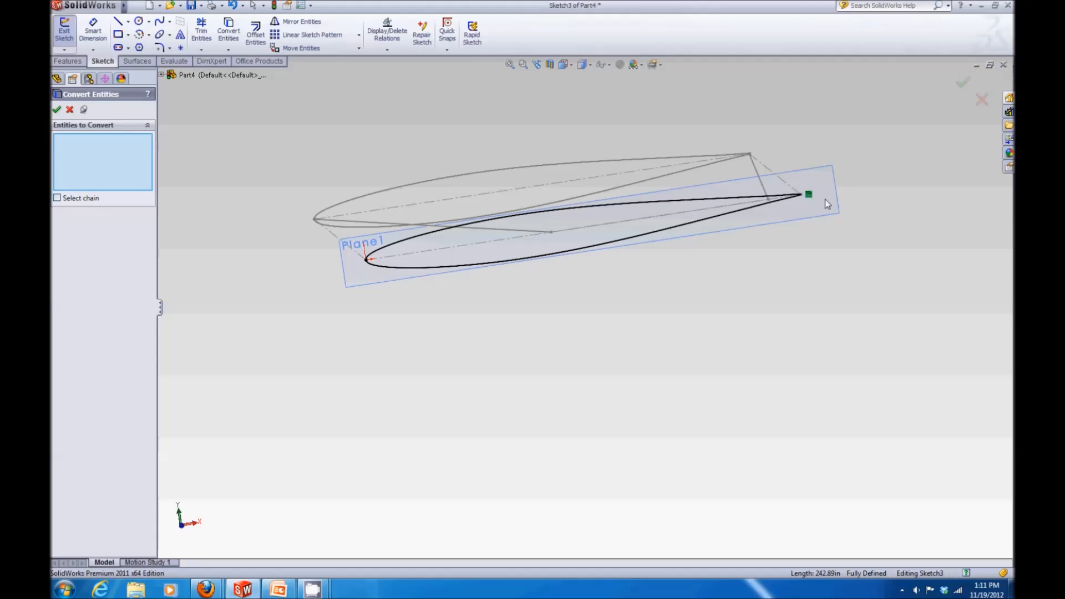
{"action": "left_click", "coordinate": [809, 197]}
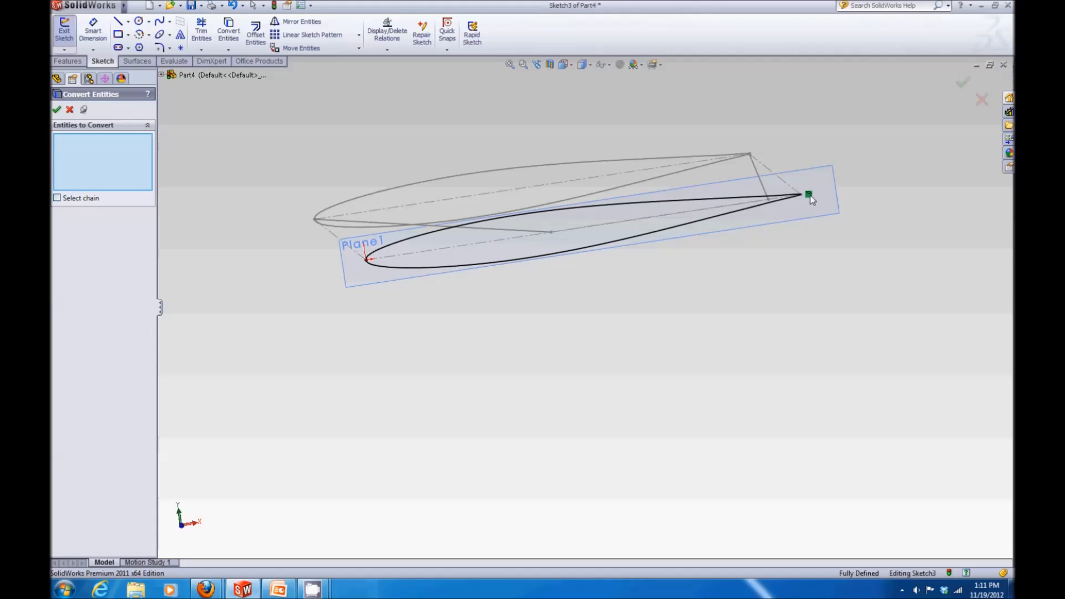
{"action": "key", "text": "Escape"}
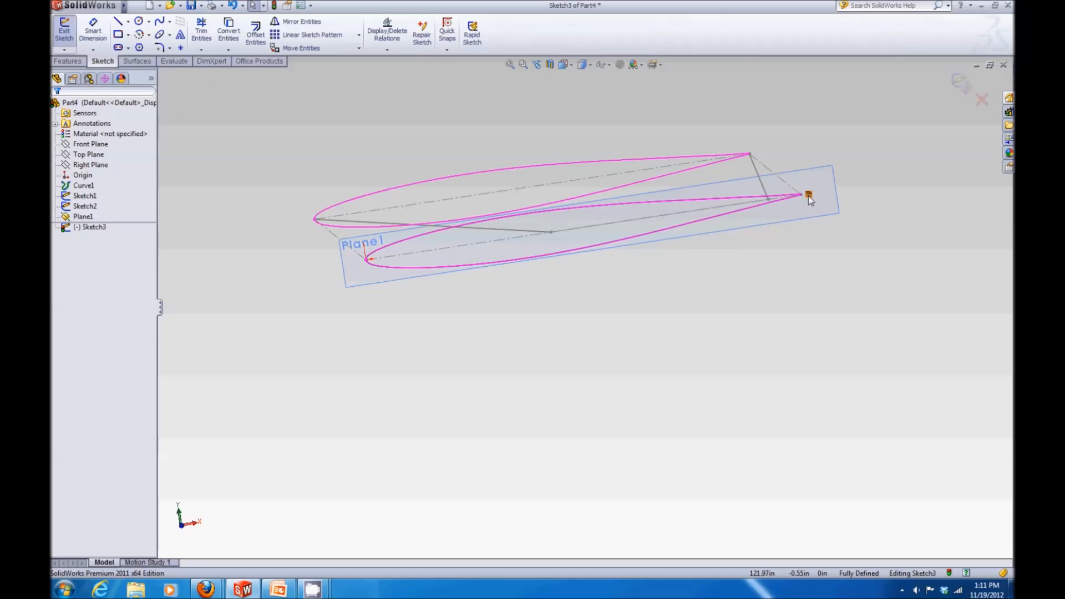
Step: Move the converted airfoil upward, away from its original position
{"action": "left_click", "coordinate": [534, 214]}
{"action": "left_click_drag", "start_coordinate": [538, 215], "coordinate": [565, 99]}
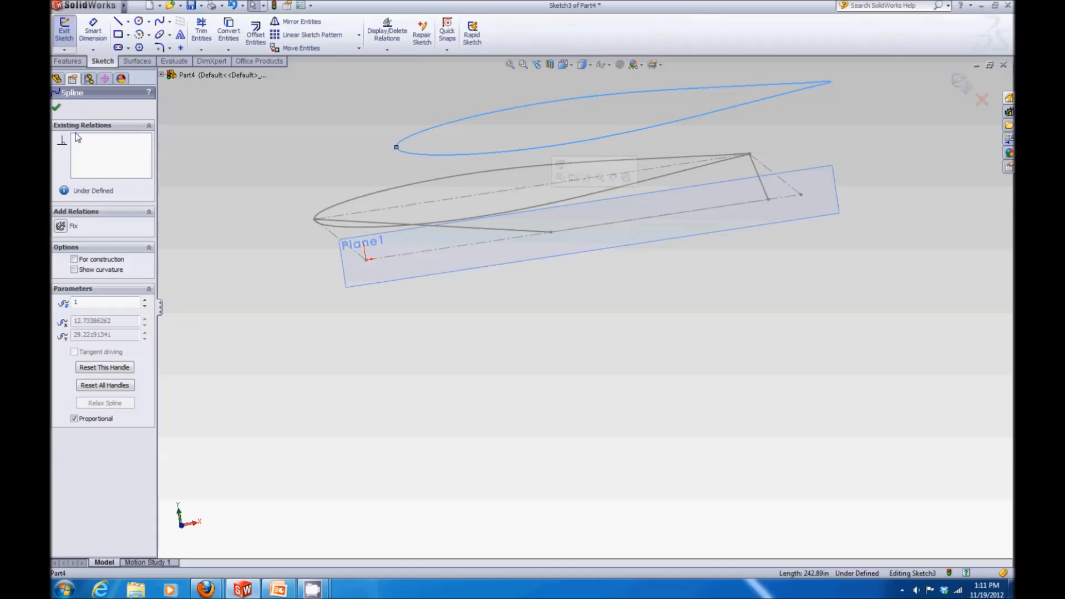
{"action": "left_click", "coordinate": [56, 107]}
{"action": "key", "text": "z"}
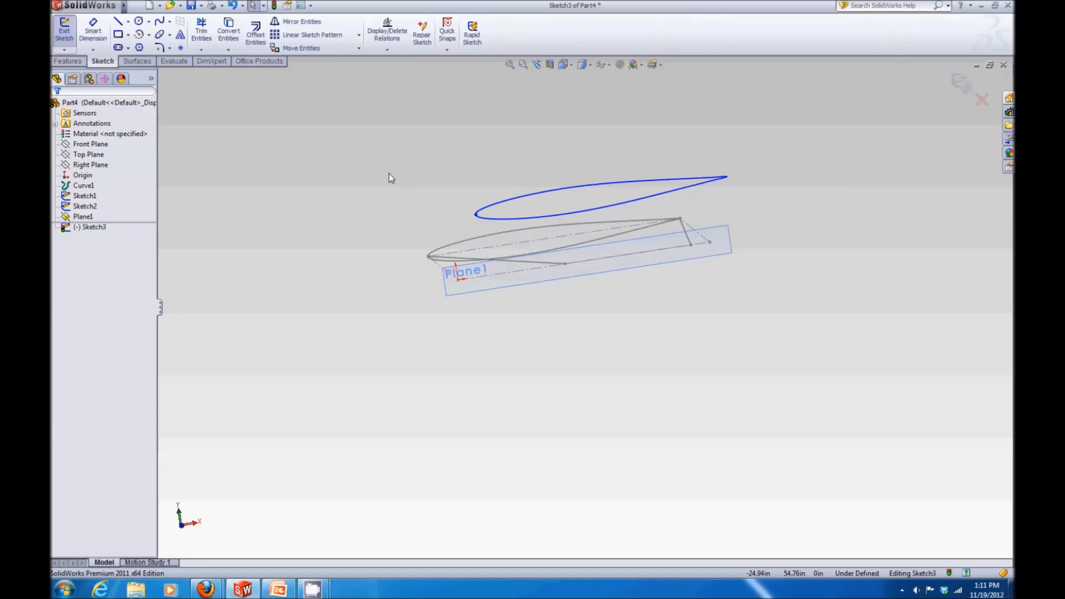
Step: Draw a construction line along the converted airfoil's chord from leading edge to trailing edge
{"action": "left_click", "coordinate": [127, 22]}
{"action": "left_click", "coordinate": [145, 46]}
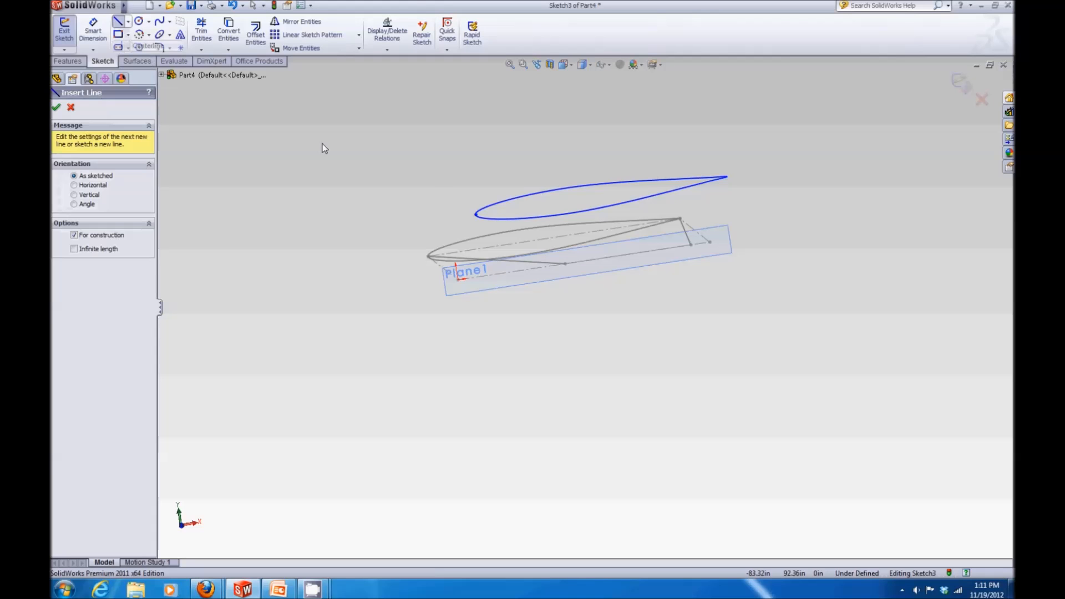
{"action": "left_click", "coordinate": [475, 214]}
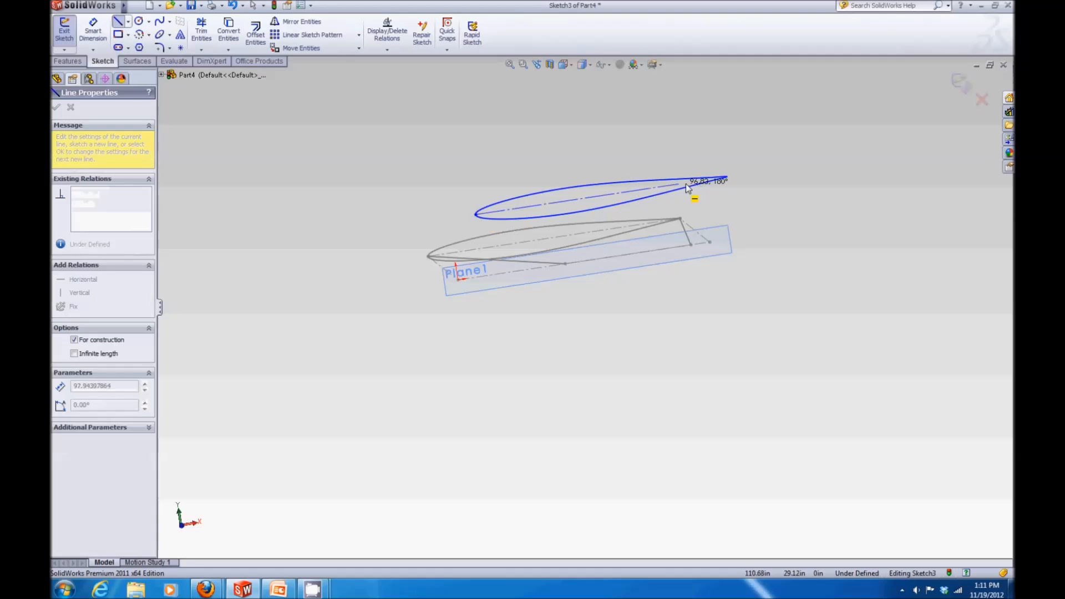
{"action": "left_click", "coordinate": [726, 177]}
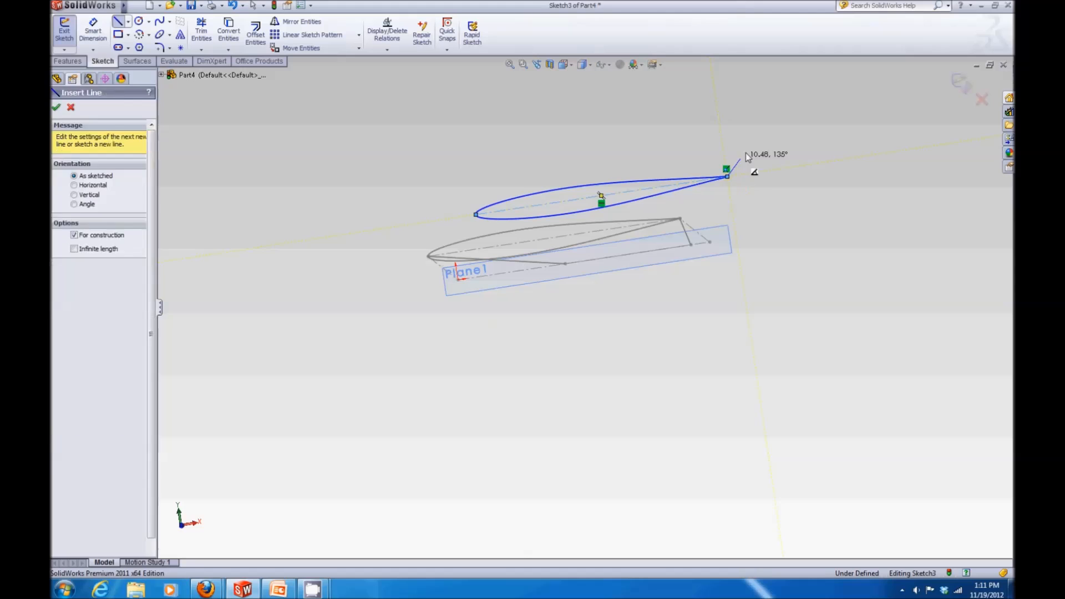
{"action": "key", "text": "Escape"}
Step: Add a Pierce relation between the converted airfoil's leading-edge point and the planform's slanted leading-edge line
{"action": "scroll", "coordinate": [482, 186], "scroll_direction": "down", "scroll_amount": 3}
{"action": "scroll", "coordinate": [589, 314], "scroll_direction": "up", "scroll_amount": 3}
{"action": "scroll", "coordinate": [685, 320], "scroll_direction": "down", "scroll_amount": 2}
{"action": "left_click", "coordinate": [436, 272]}
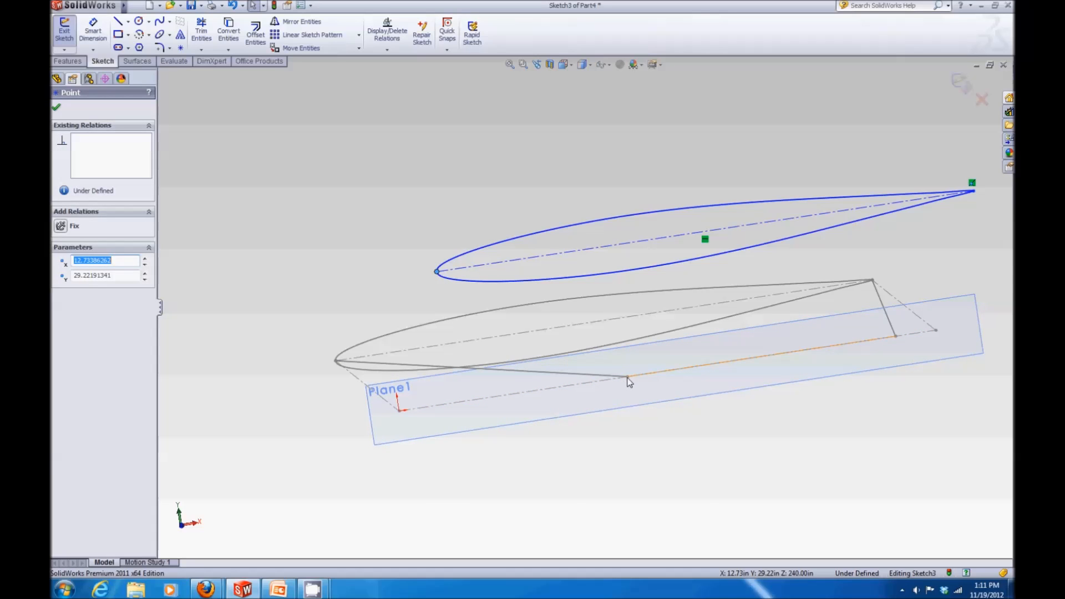
{"action": "scroll", "coordinate": [627, 379], "scroll_direction": "down", "scroll_amount": 4}
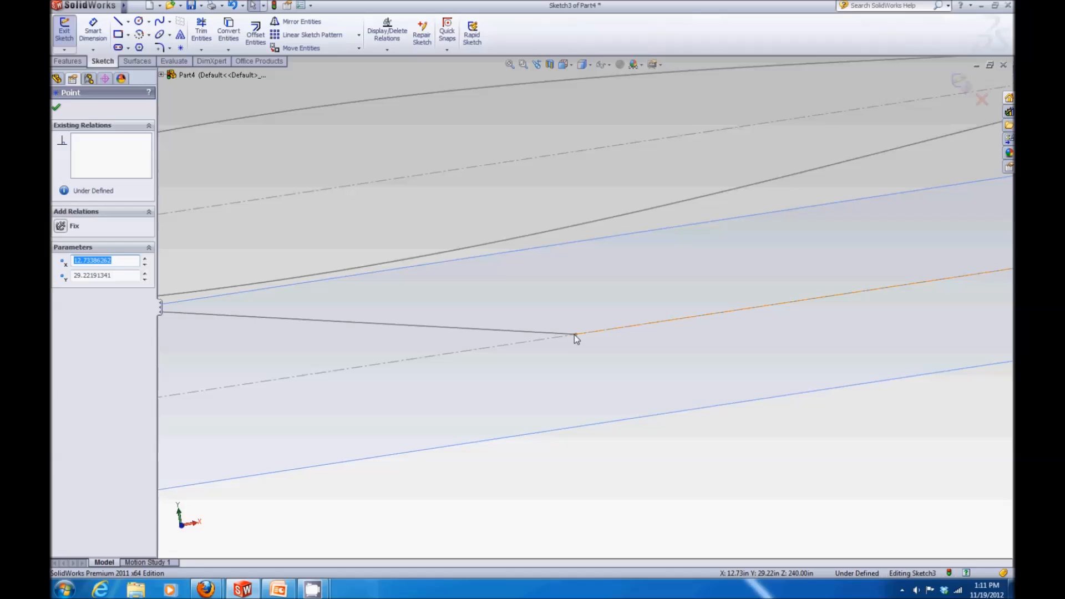
{"action": "left_click", "coordinate": [560, 334], "text": "ctrl"}
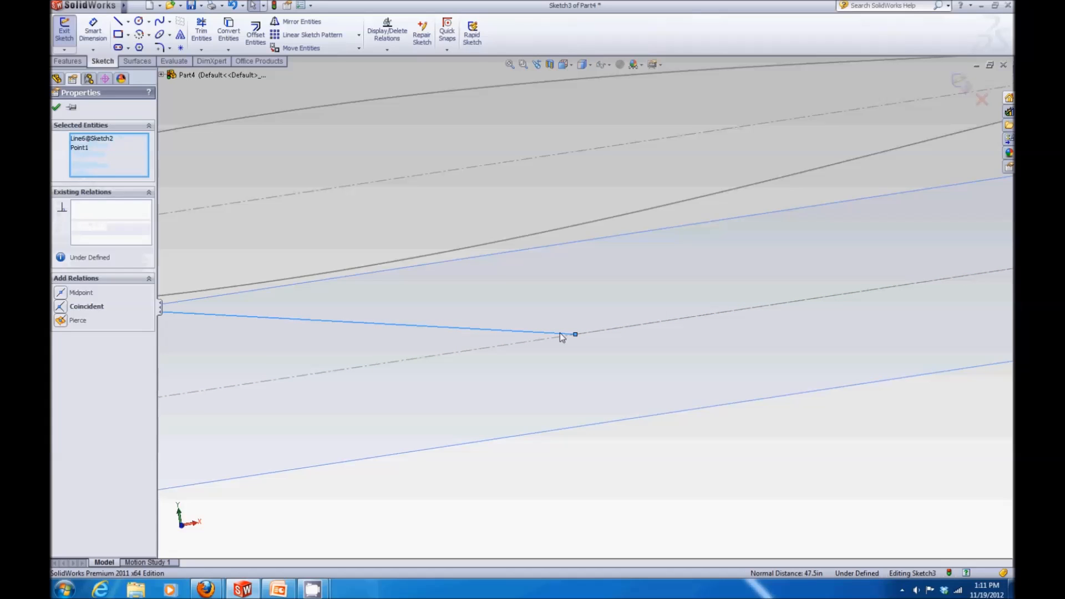
{"action": "scroll", "coordinate": [561, 335], "scroll_direction": "up", "scroll_amount": 3}
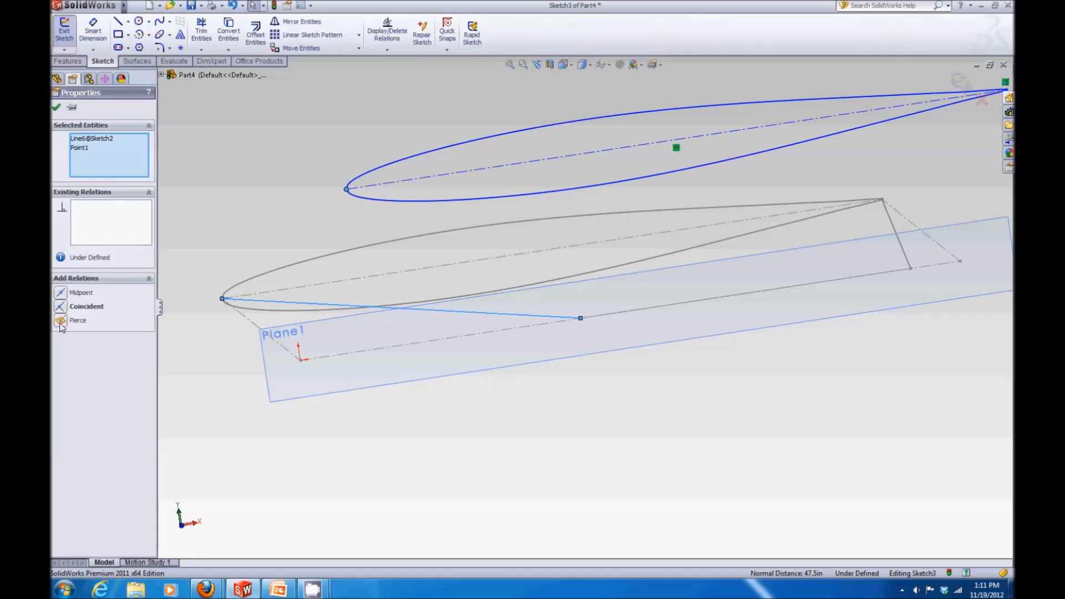
{"action": "left_click", "coordinate": [61, 321]}
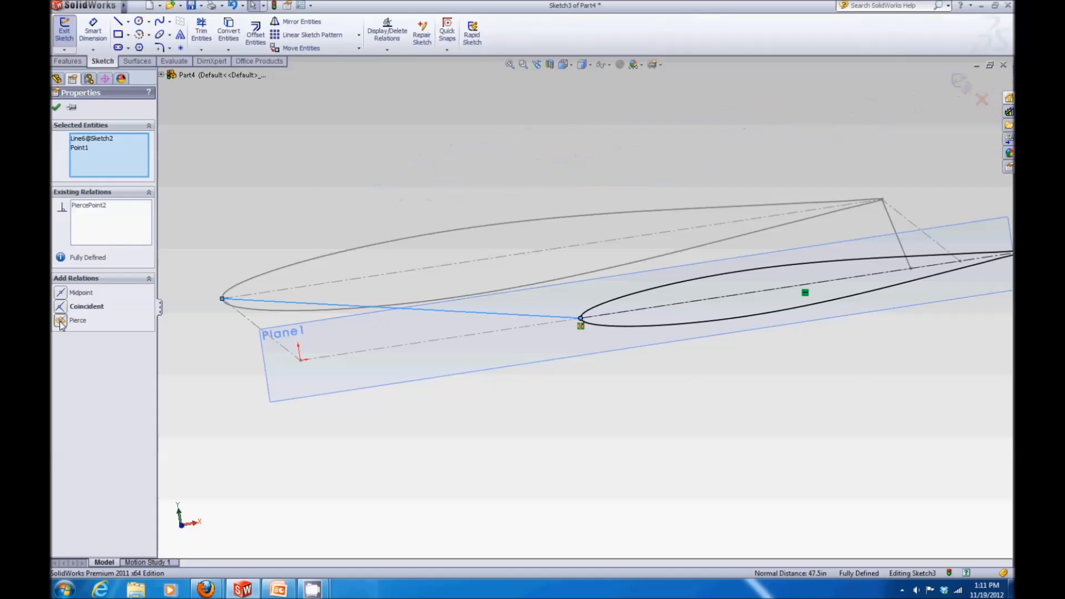
Step: Add a Pierce relation between the converted airfoil's trailing-edge point and the planform's trailing-edge line, then exit the sketch
{"action": "scroll", "coordinate": [694, 366], "scroll_direction": "up", "scroll_amount": 3}
{"action": "scroll", "coordinate": [860, 260], "scroll_direction": "down", "scroll_amount": 5}
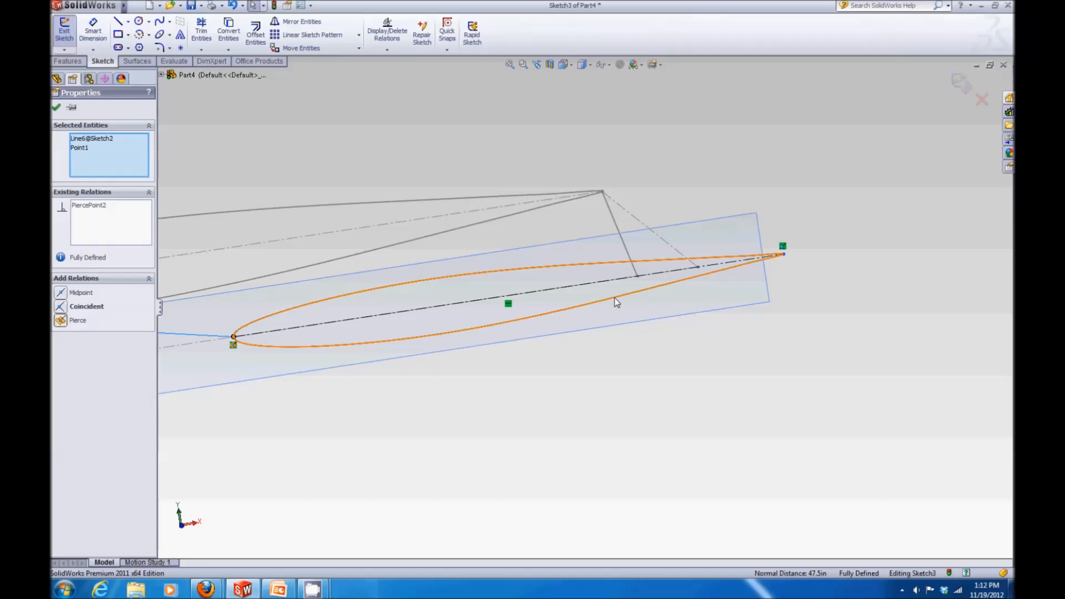
{"action": "left_click", "coordinate": [810, 276]}
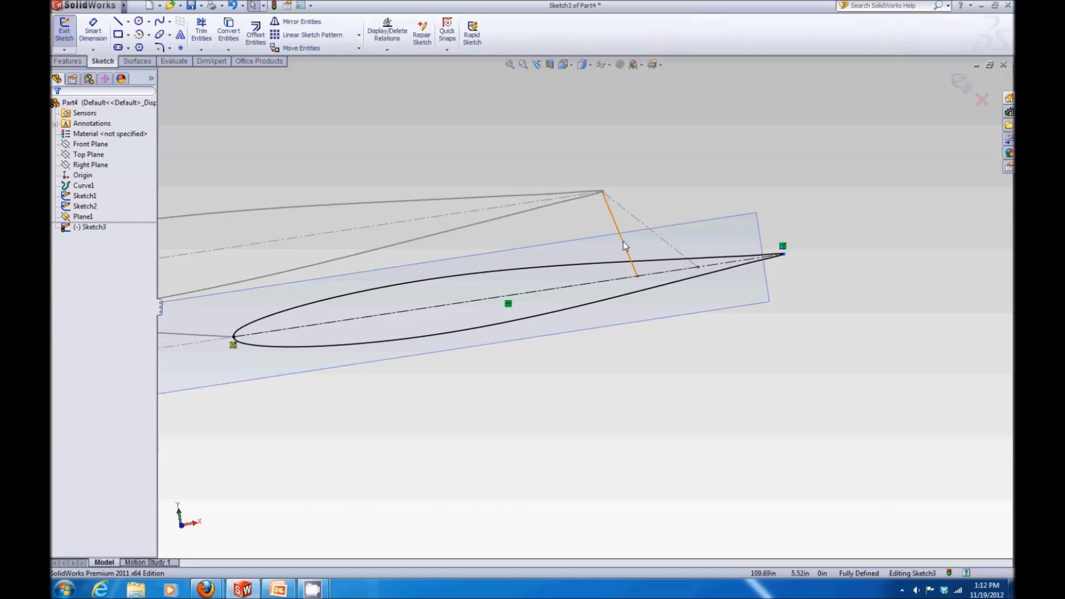
{"action": "left_click", "coordinate": [784, 256]}
{"action": "left_click", "coordinate": [779, 256], "text": "ctrl"}
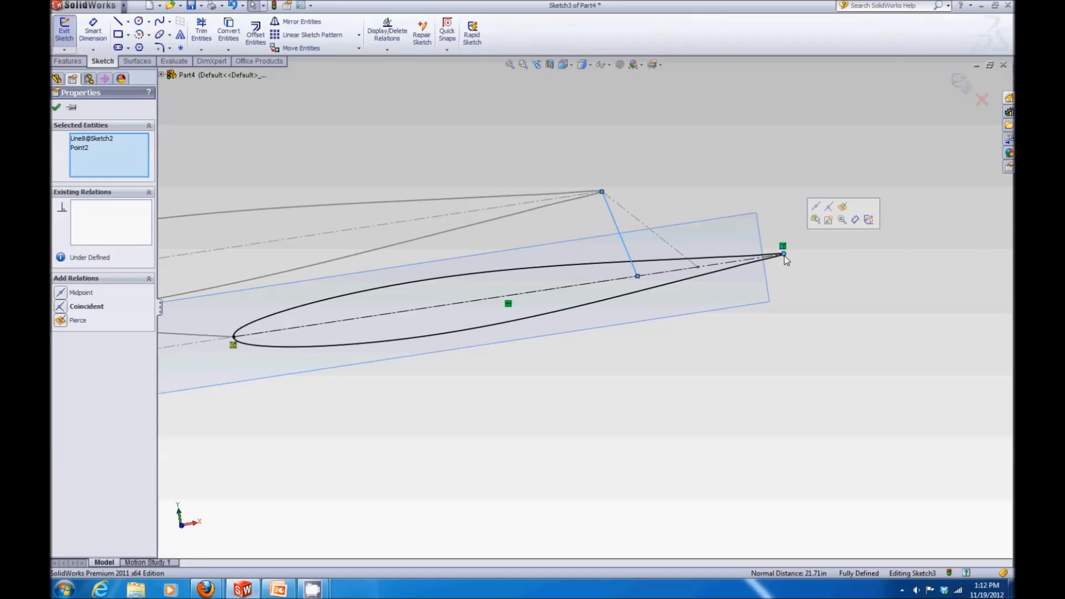
{"action": "left_click", "coordinate": [61, 321]}
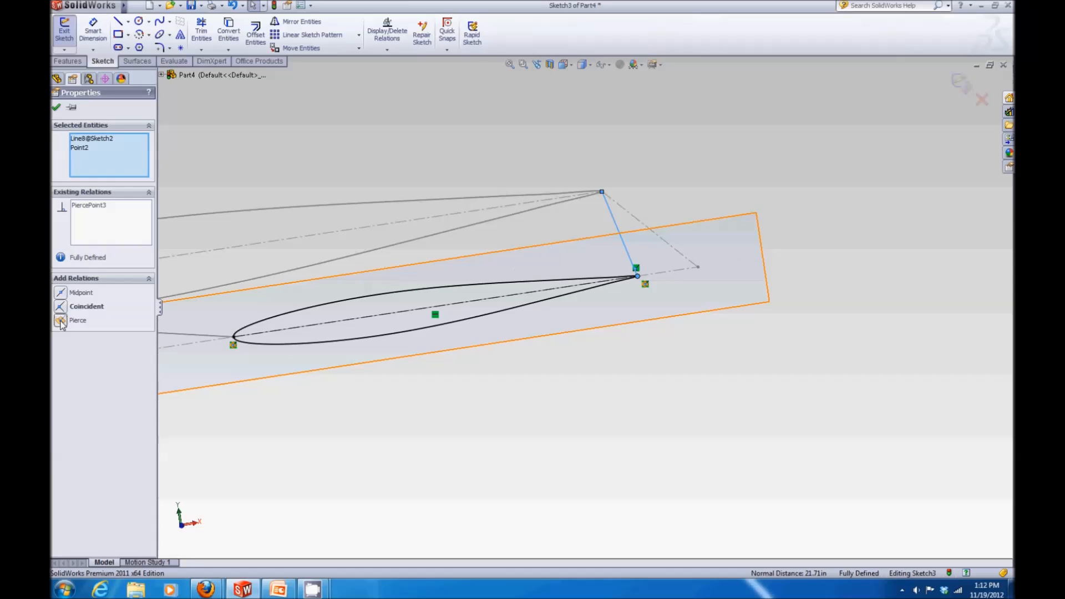
{"action": "left_click", "coordinate": [56, 107]}
{"action": "scroll", "coordinate": [391, 224], "scroll_direction": "up", "scroll_amount": 3}
{"action": "mouse_move", "coordinate": [391, 224]}
{"action": "middle_mouse_down"}
{"action": "mouse_move", "coordinate": [427, 268]}
{"action": "mouse_move", "coordinate": [451, 216]}
{"action": "mouse_move", "coordinate": [497, 228]}
{"action": "mouse_move", "coordinate": [421, 224]}
{"action": "mouse_move", "coordinate": [365, 243]}
{"action": "mouse_move", "coordinate": [371, 307]}
{"action": "mouse_move", "coordinate": [331, 243]}
{"action": "mouse_move", "coordinate": [442, 240]}
{"action": "mouse_move", "coordinate": [801, 162]}
{"action": "middle_mouse_up"}
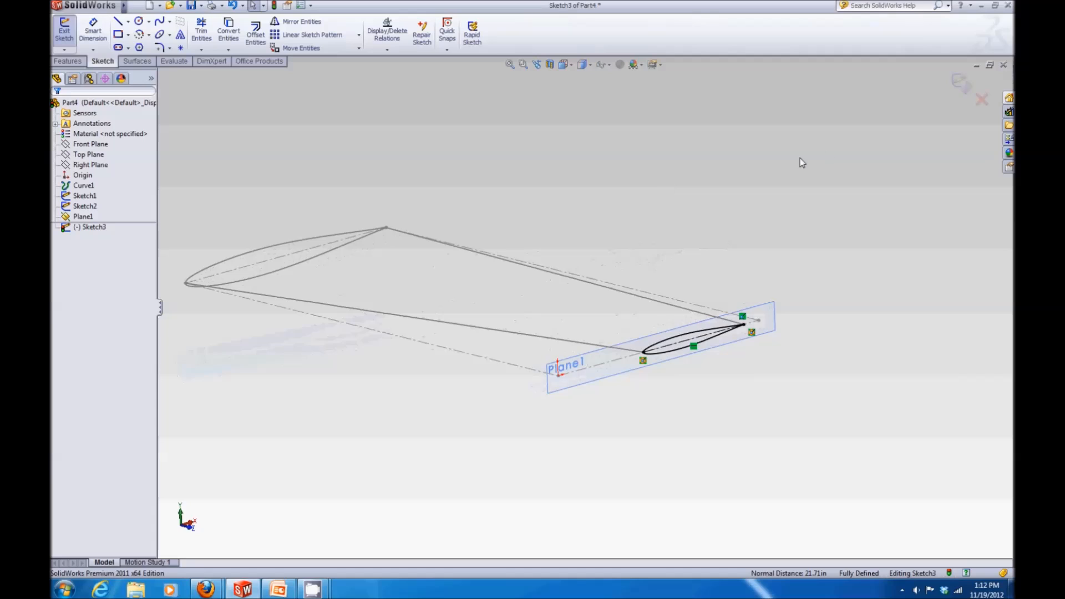
{"action": "left_click", "coordinate": [965, 91]}
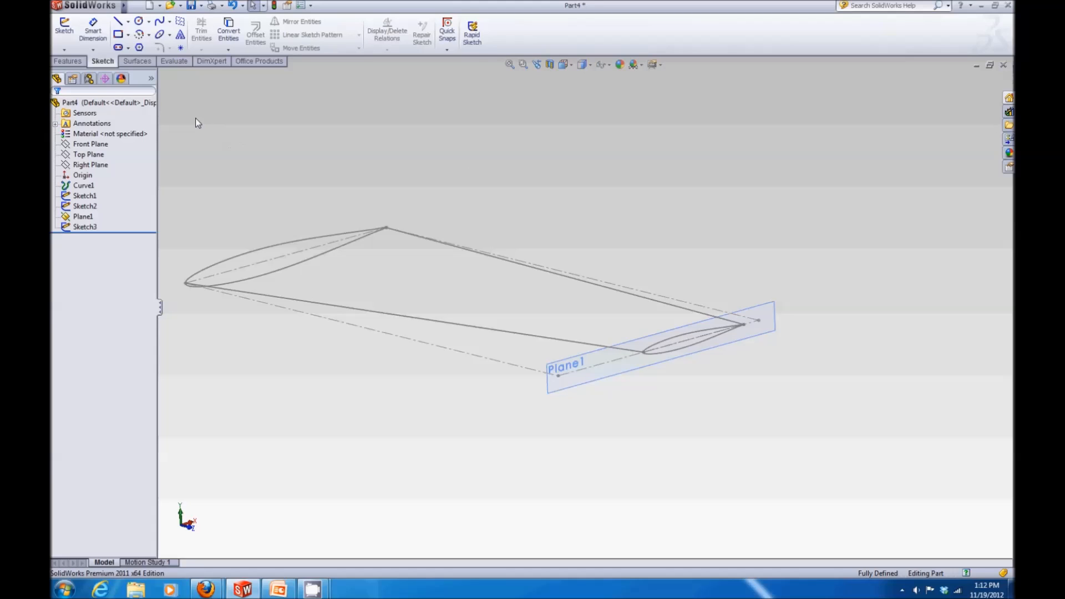
Step: Start a Lofted Surface using the root airfoil sketch and the tip airfoil sketch as profiles
{"action": "left_click", "coordinate": [136, 63]}
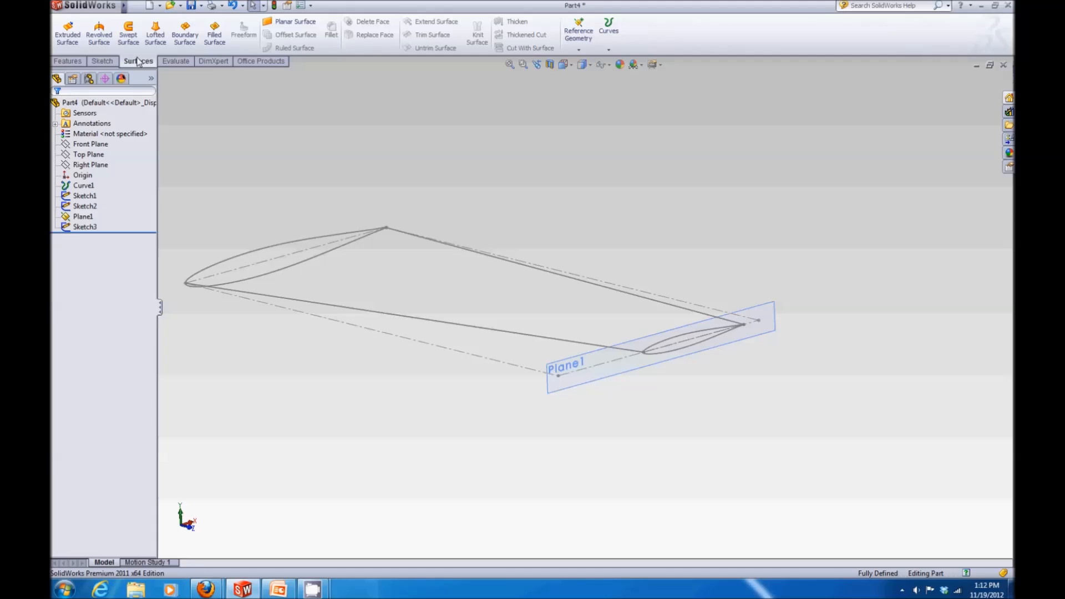
{"action": "right_click", "coordinate": [139, 65]}
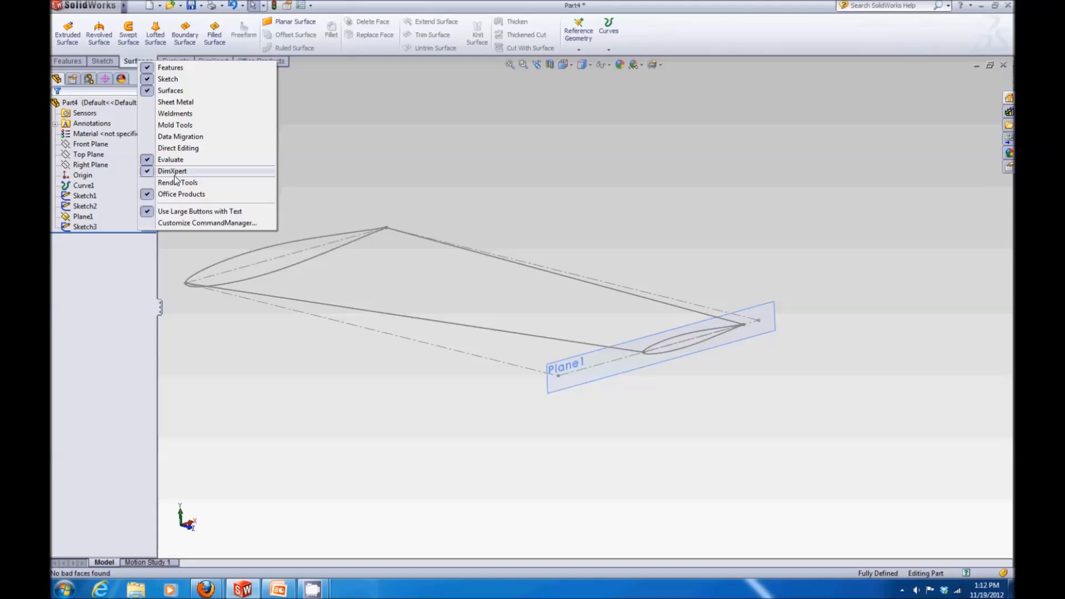
{"action": "left_click", "coordinate": [120, 63]}
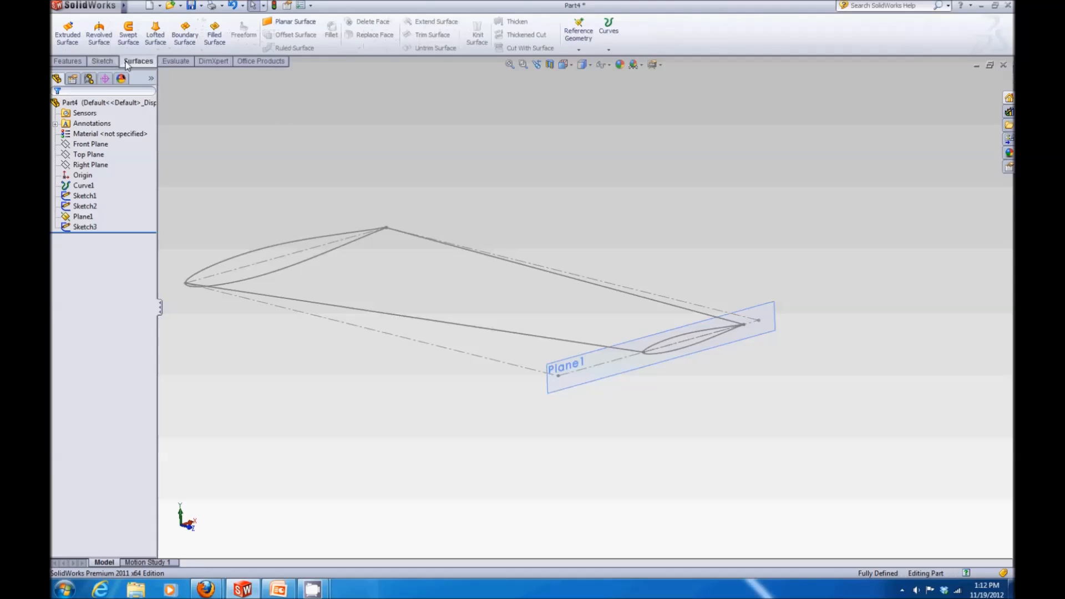
{"action": "left_click", "coordinate": [156, 32]}
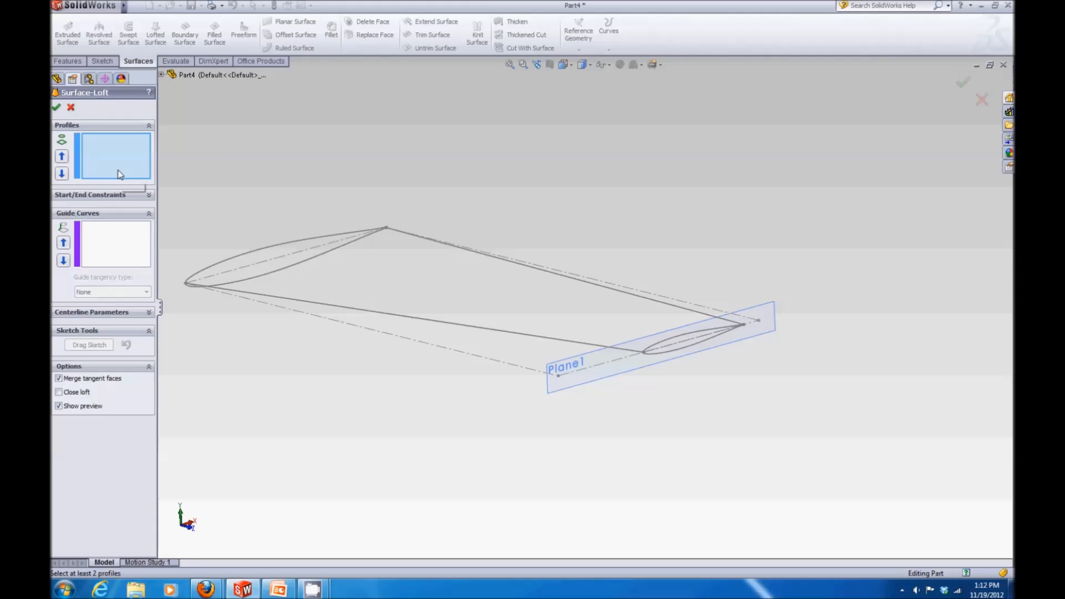
{"action": "left_click", "coordinate": [248, 255]}
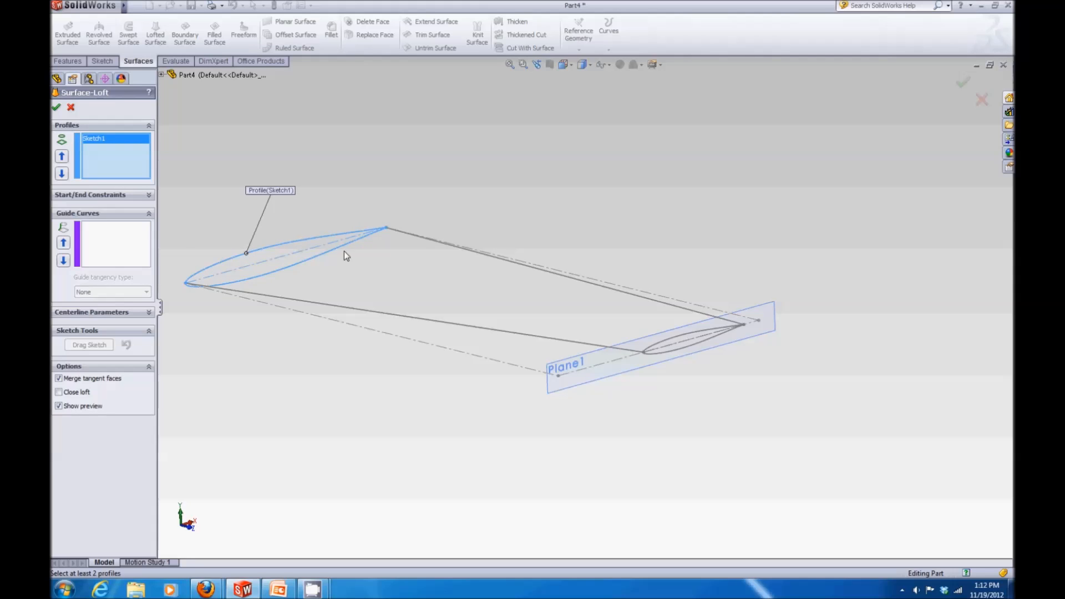
{"action": "left_click", "coordinate": [665, 341]}
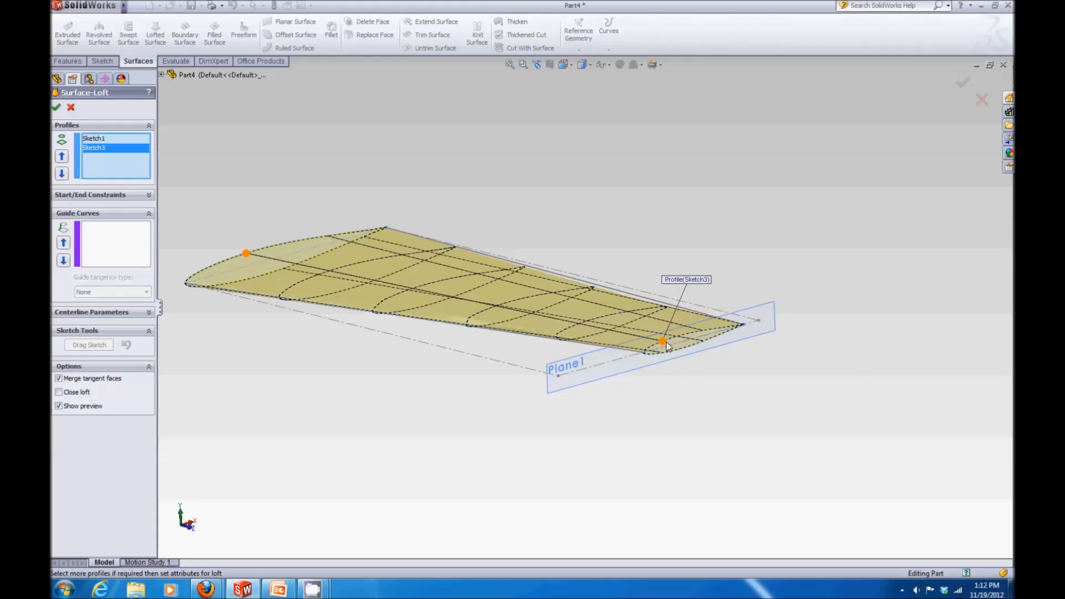
Step: Add the planform's leading-edge and trailing-edge lines as guide curves and complete the surface loft
{"action": "left_click", "coordinate": [114, 252]}
{"action": "scroll", "coordinate": [464, 323], "scroll_direction": "down", "scroll_amount": 5}
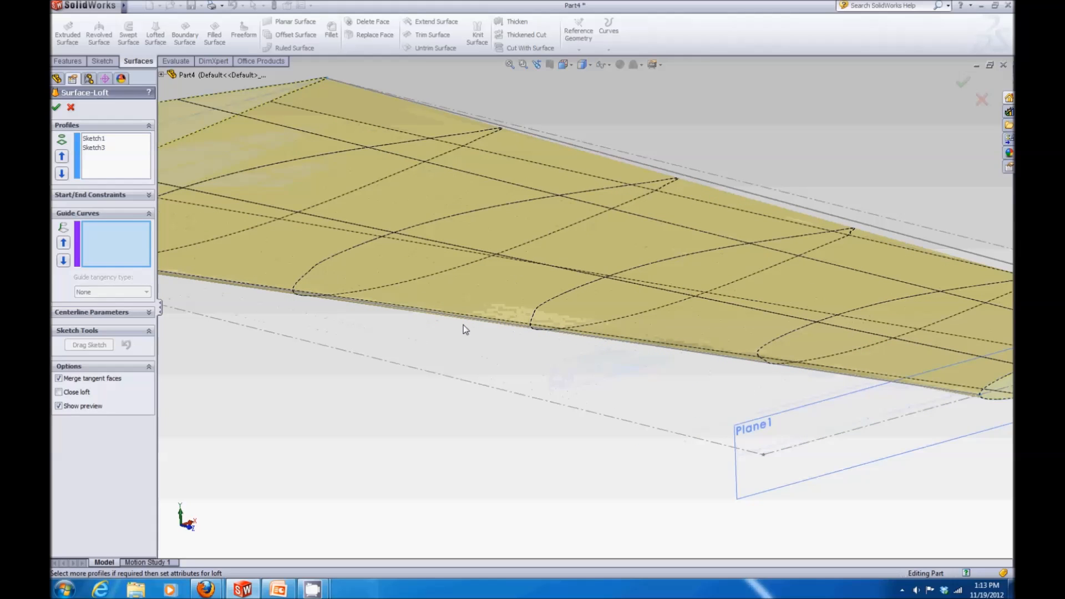
{"action": "scroll", "coordinate": [617, 272], "scroll_direction": "up", "scroll_amount": 5}
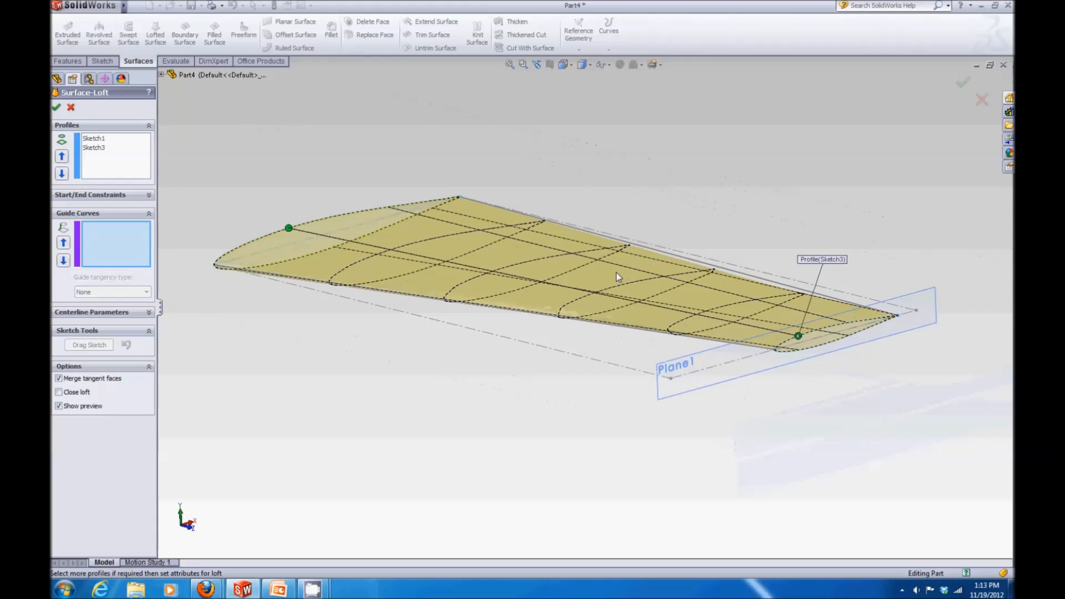
{"action": "left_click", "coordinate": [657, 252]}
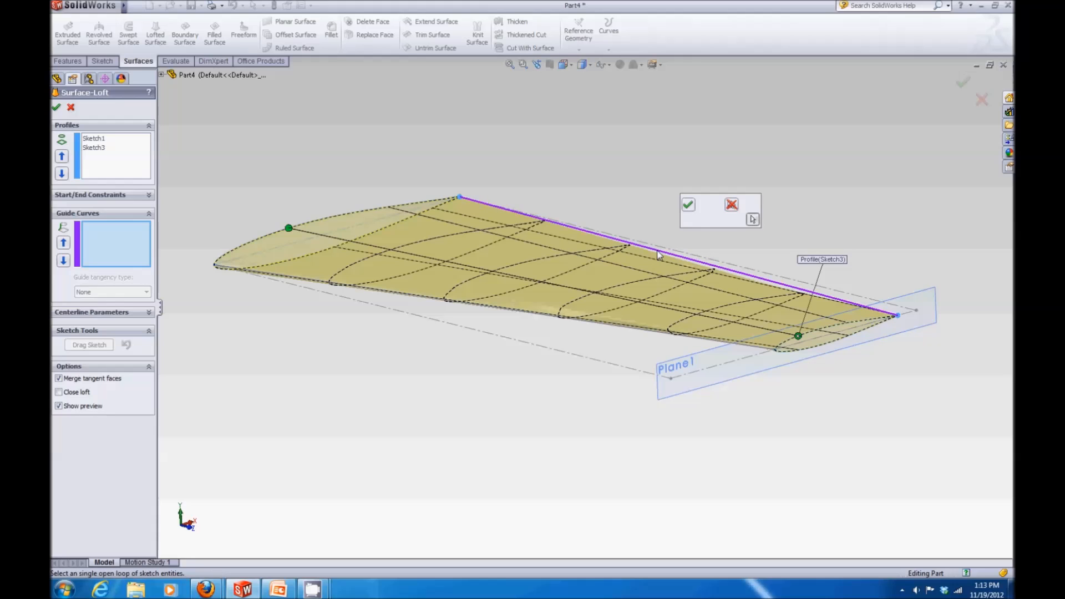
{"action": "left_click", "coordinate": [688, 204]}
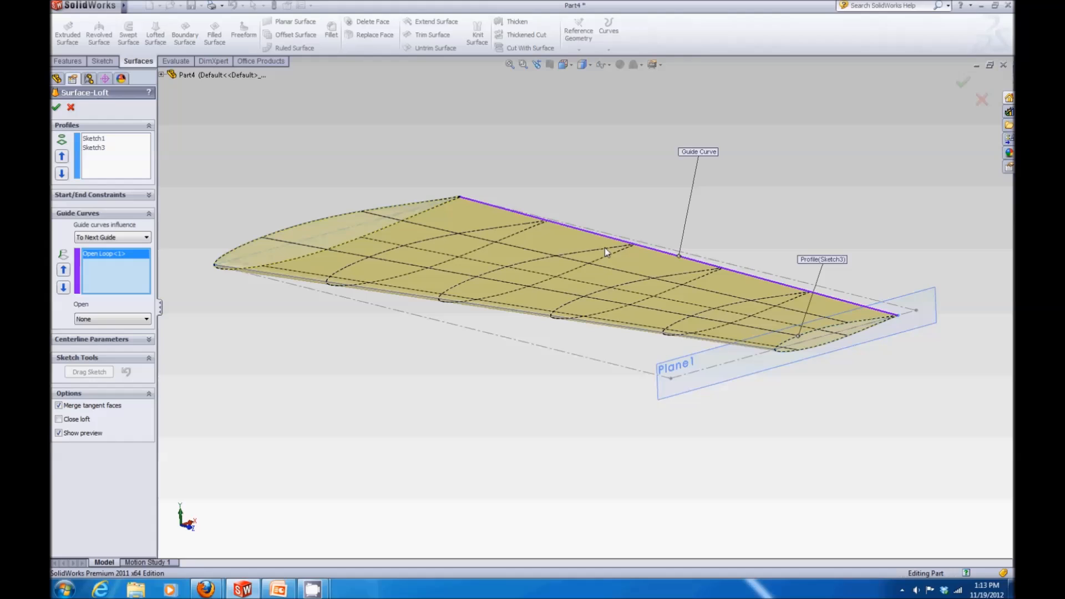
{"action": "left_click", "coordinate": [405, 295]}
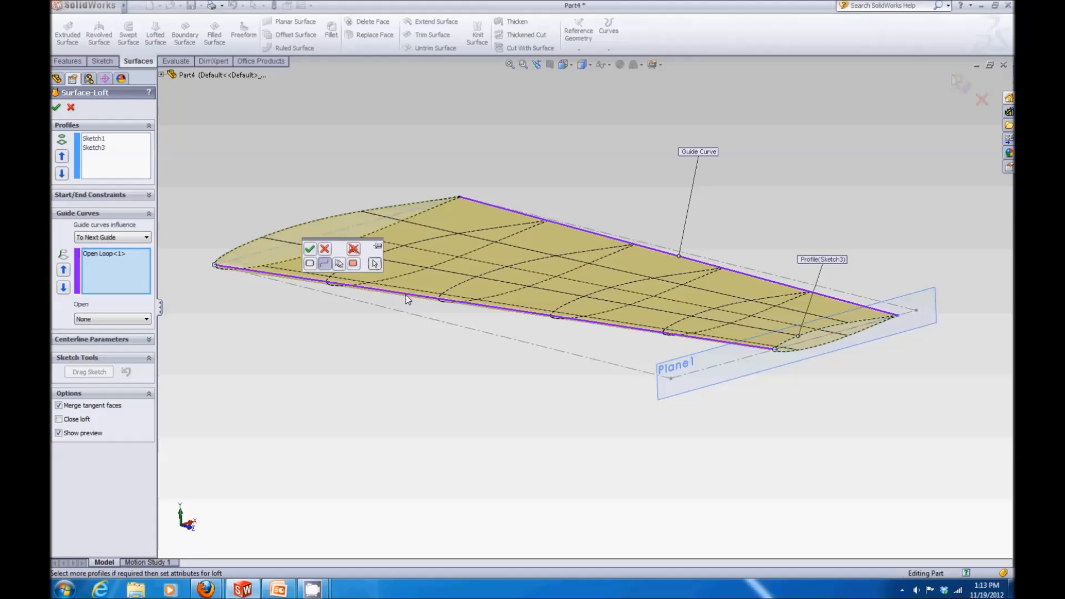
{"action": "left_click", "coordinate": [310, 251]}
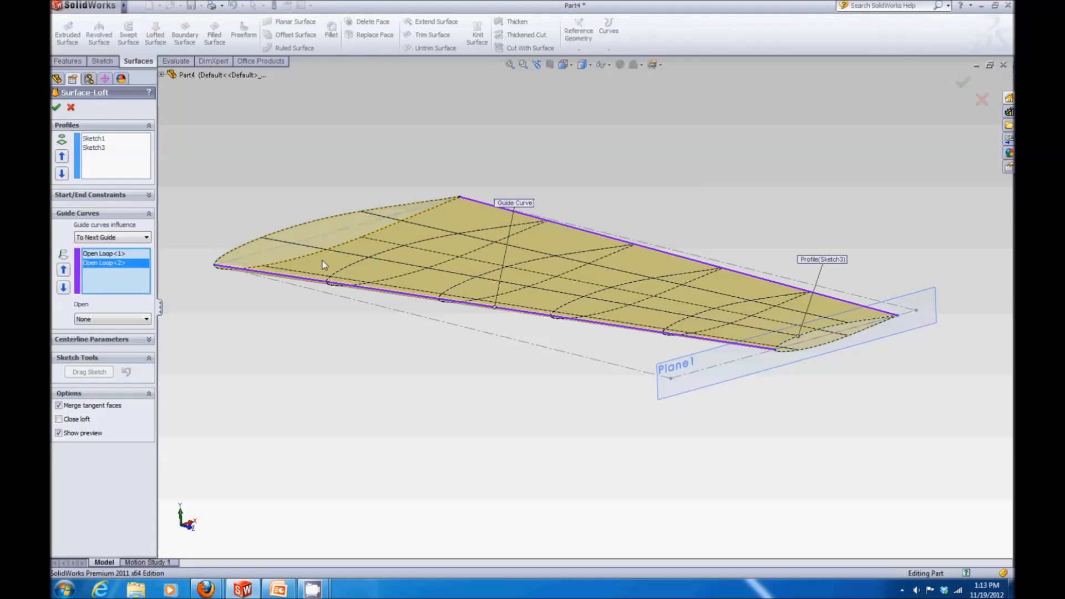
{"action": "middle_click_drag", "start_coordinate": [473, 345], "coordinate": [384, 332]}
{"action": "left_click", "coordinate": [56, 107]}
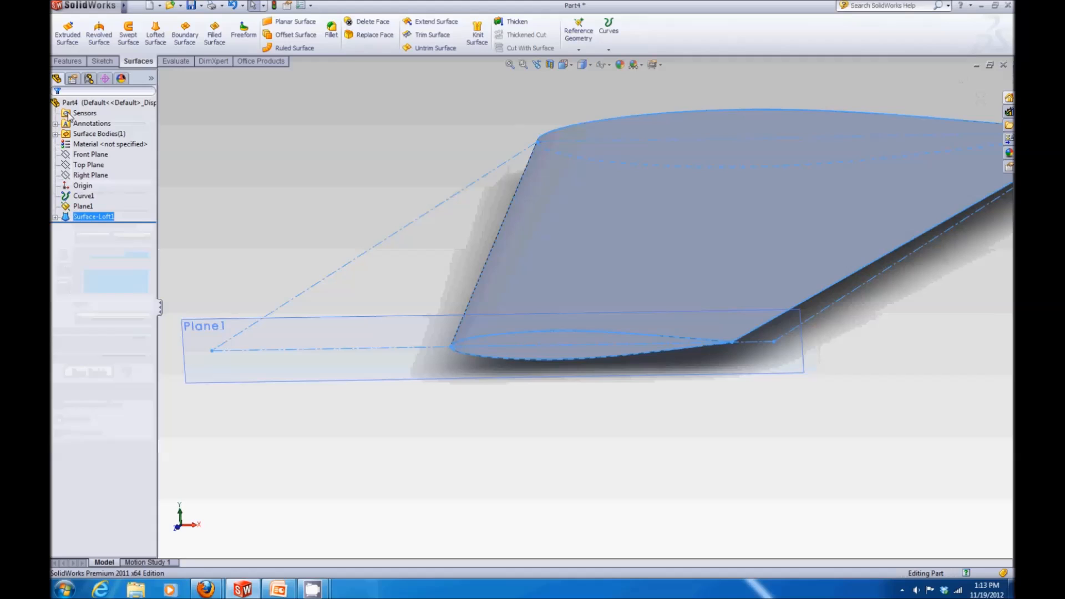
Step: Rotate and reorient the view to inspect the lofted wing surface
{"action": "scroll", "coordinate": [766, 132], "scroll_direction": "up", "scroll_amount": 4}
{"action": "middle_click_drag", "start_coordinate": [606, 162], "coordinate": [611, 159]}
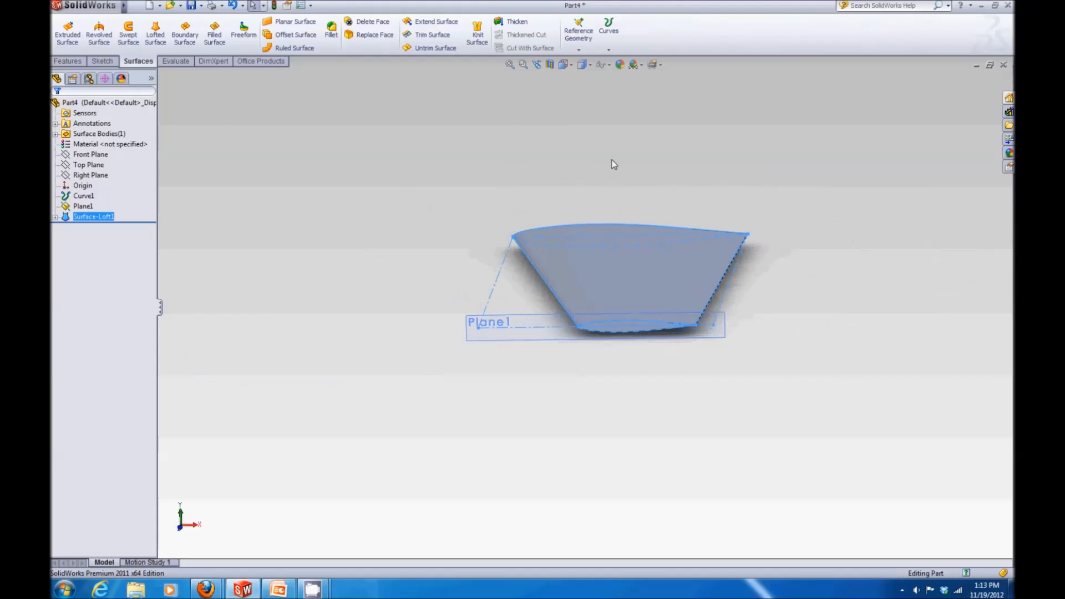
{"action": "left_click", "coordinate": [567, 63]}
{"action": "left_click", "coordinate": [583, 65]}
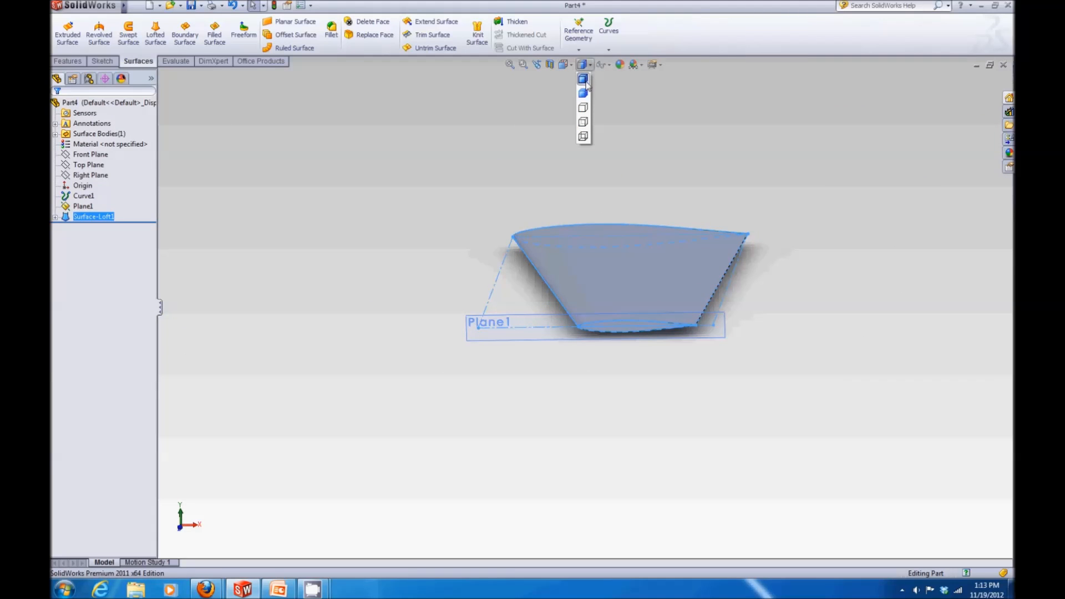
{"action": "middle_click_drag", "start_coordinate": [709, 167], "coordinate": [619, 248]}
{"action": "left_click", "coordinate": [435, 191]}
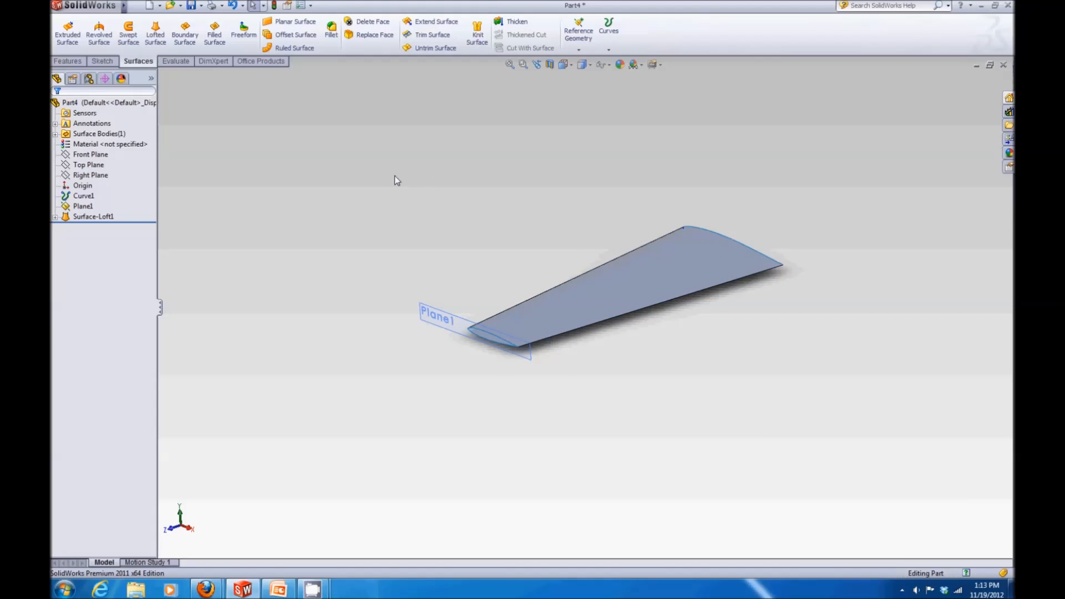
Step: Mirror the lofted wing surface body about the Front Plane
{"action": "left_click", "coordinate": [62, 62]}
{"action": "left_click", "coordinate": [377, 51]}
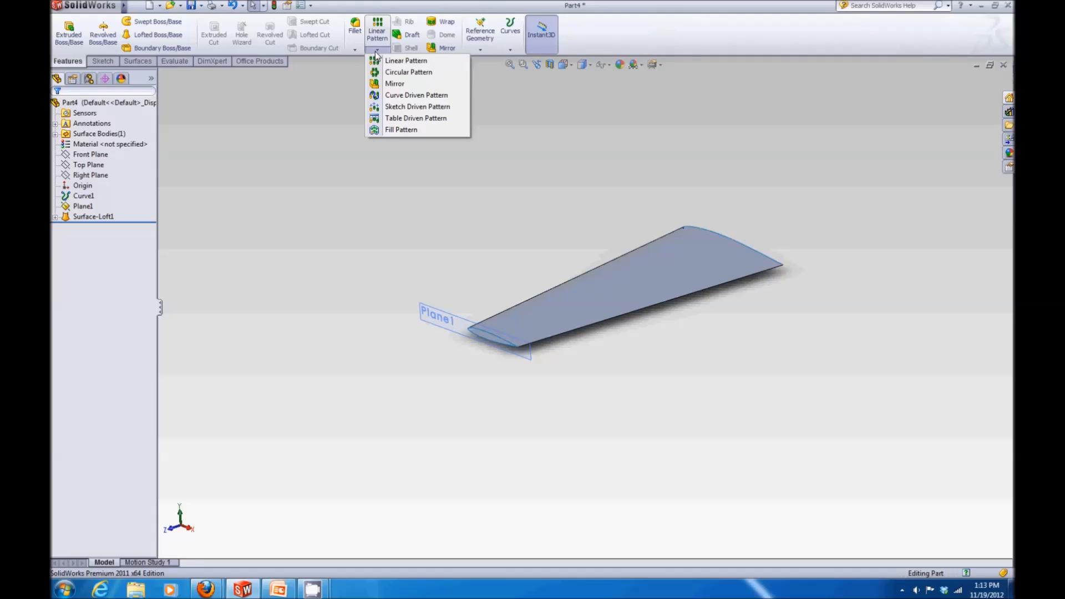
{"action": "left_click", "coordinate": [383, 83]}
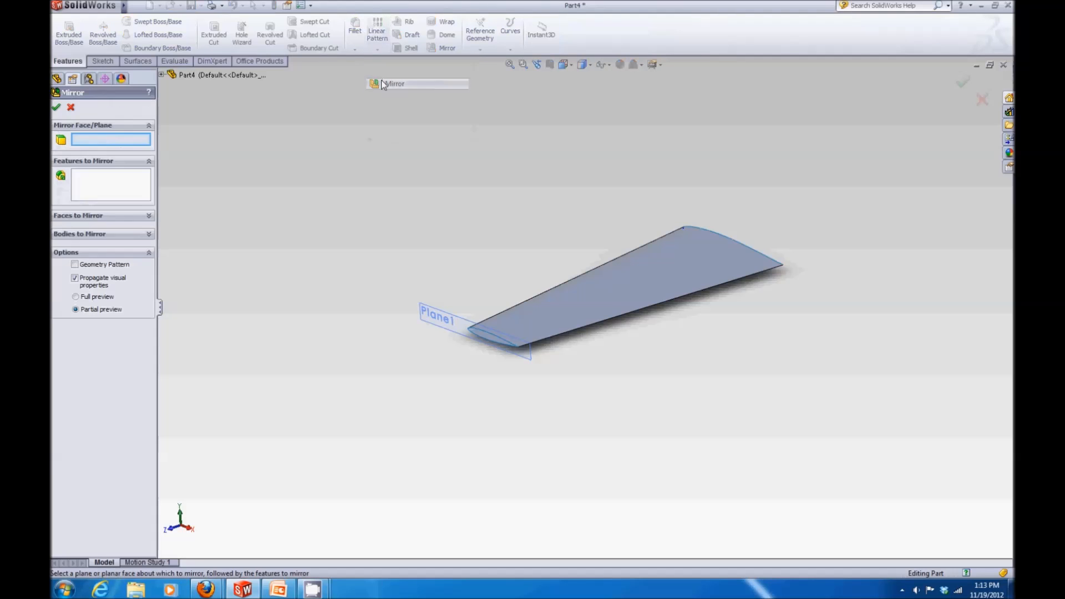
{"action": "left_click", "coordinate": [161, 74]}
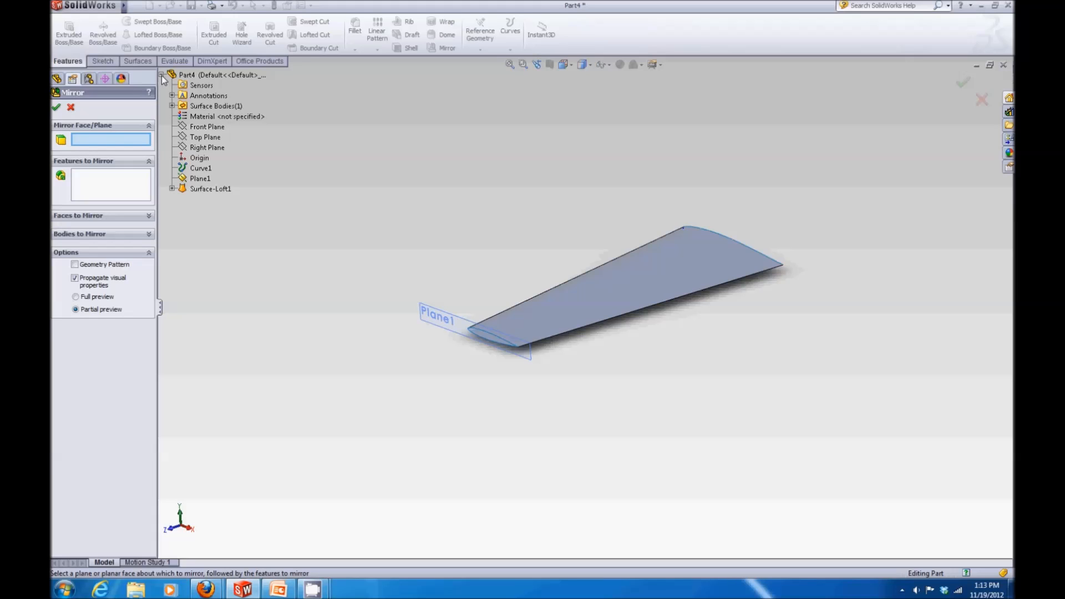
{"action": "left_click", "coordinate": [192, 128]}
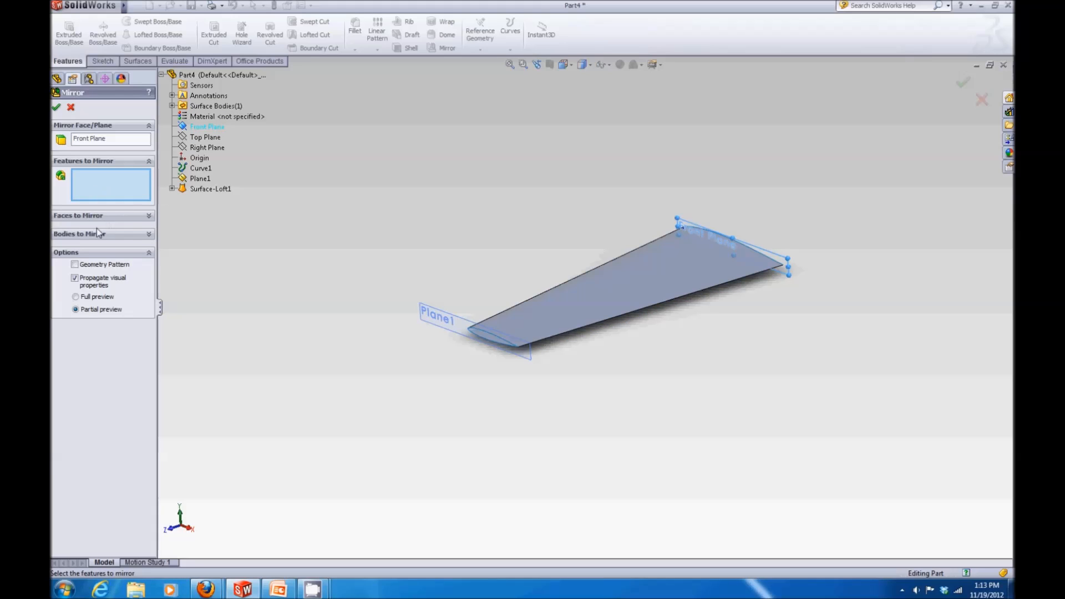
{"action": "left_click", "coordinate": [148, 234]}
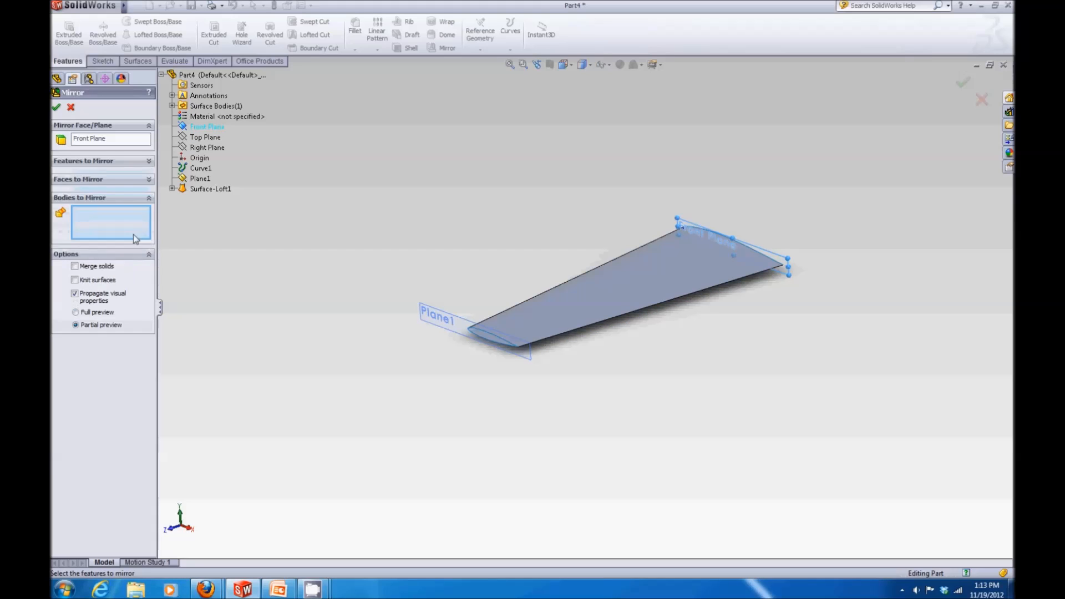
{"action": "left_click", "coordinate": [591, 293]}
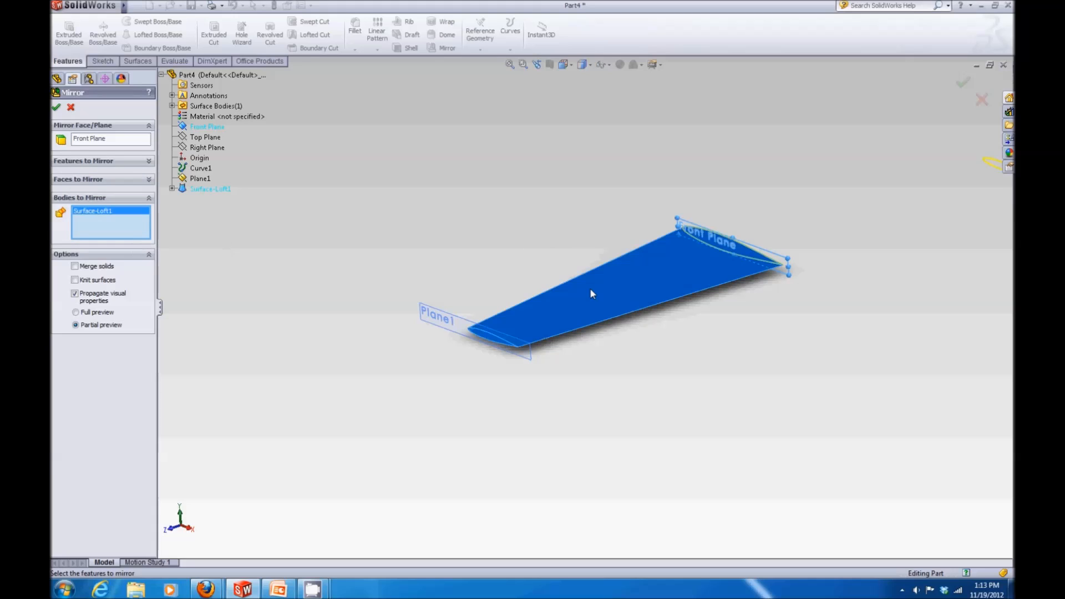
{"action": "scroll", "coordinate": [590, 288], "scroll_direction": "up", "scroll_amount": 2}
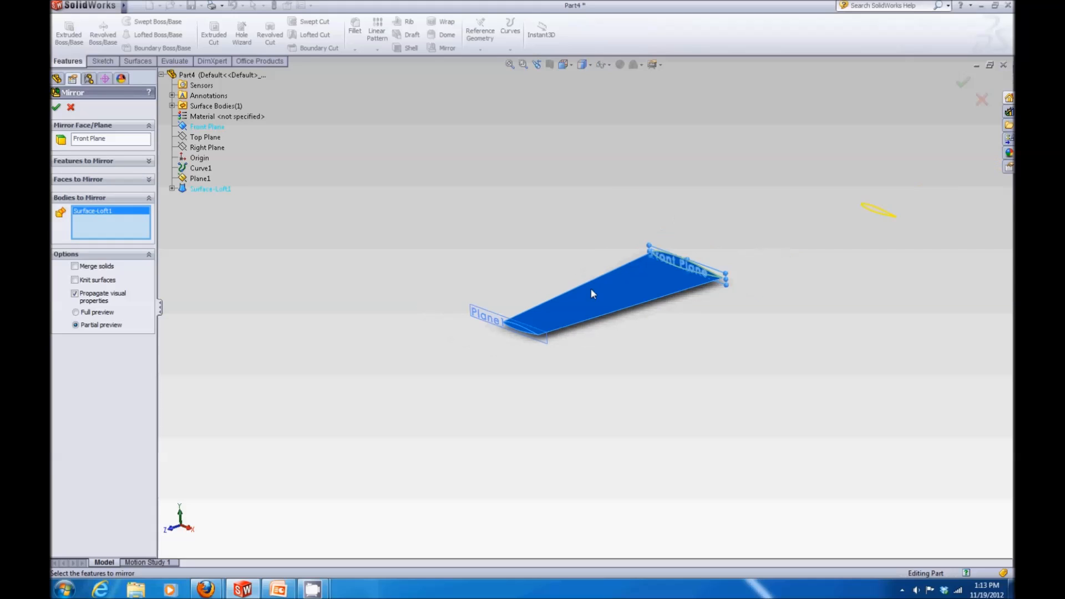
{"action": "left_click", "coordinate": [56, 107]}
Step: Show the planform sketch's dimensions and set the sweep angle to 10 degrees
{"action": "middle_click_drag", "start_coordinate": [480, 200], "coordinate": [762, 231]}
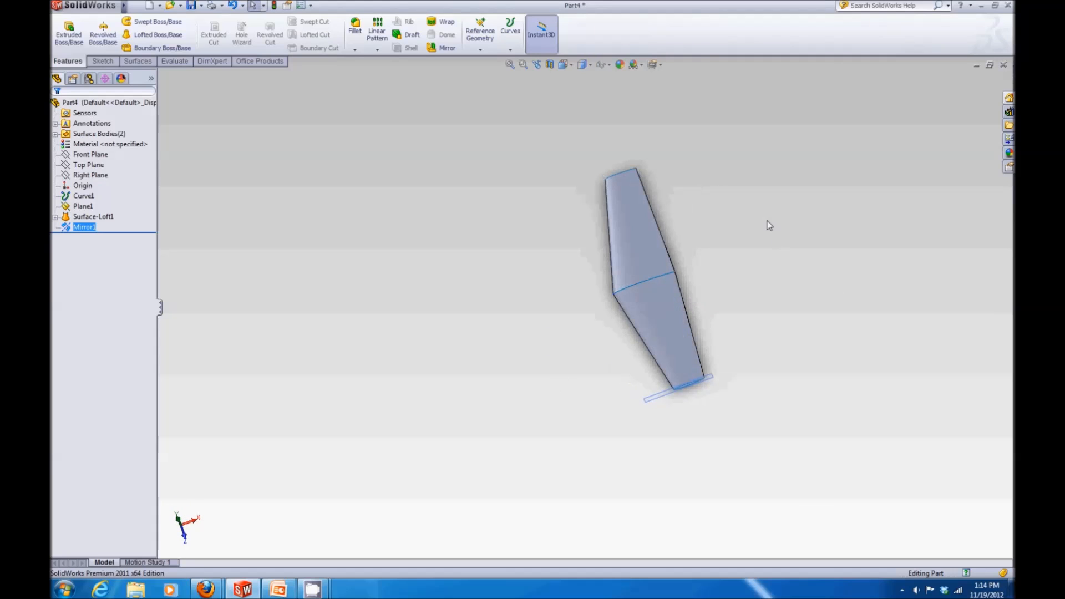
{"action": "left_click", "coordinate": [768, 224]}
{"action": "left_click", "coordinate": [56, 217]}
{"action": "left_click", "coordinate": [94, 227]}
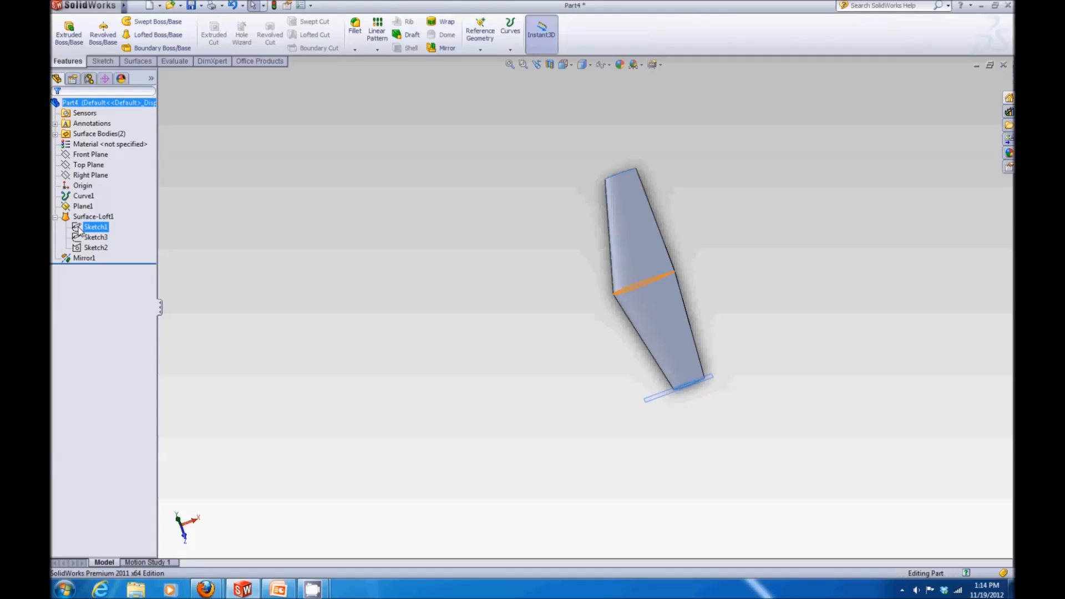
{"action": "left_click", "coordinate": [78, 228]}
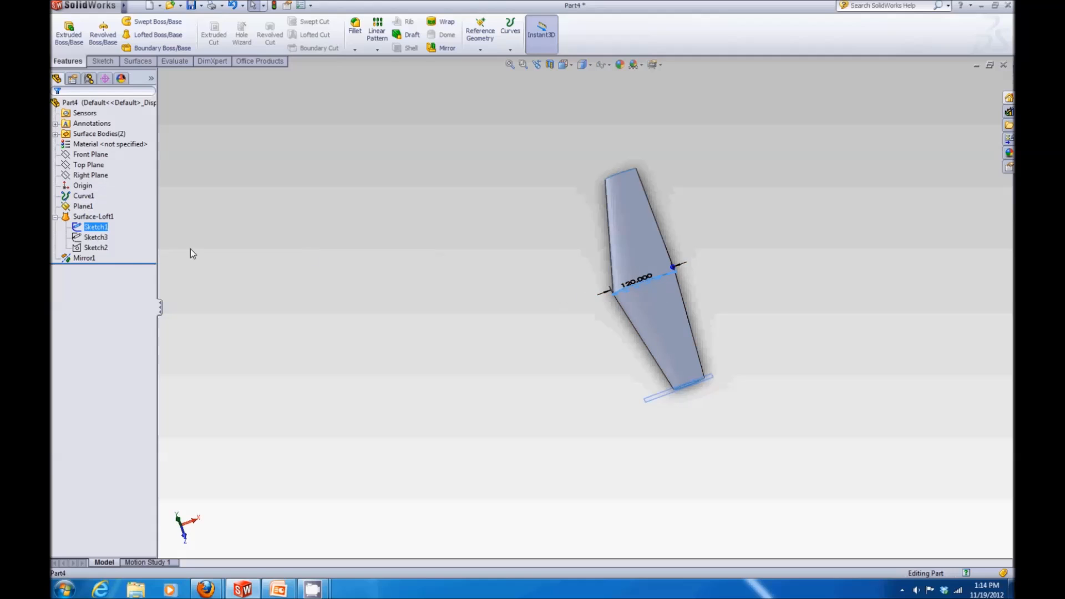
{"action": "left_click", "coordinate": [95, 249]}
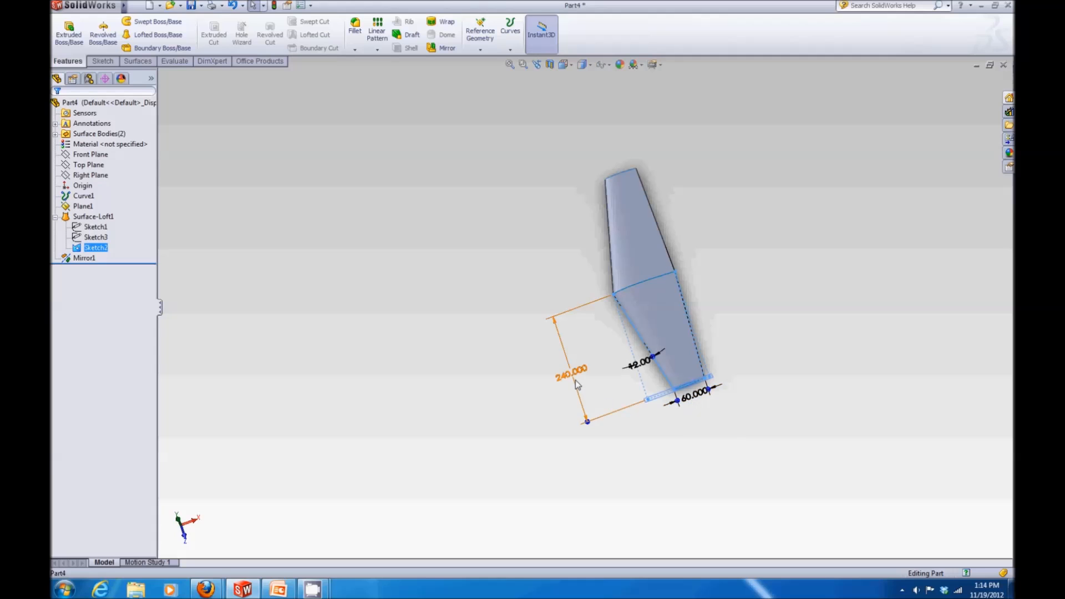
{"action": "double_click", "coordinate": [636, 376]}
{"action": "left_click_drag", "start_coordinate": [510, 307], "coordinate": [448, 193]}
{"action": "type", "text": "10"}
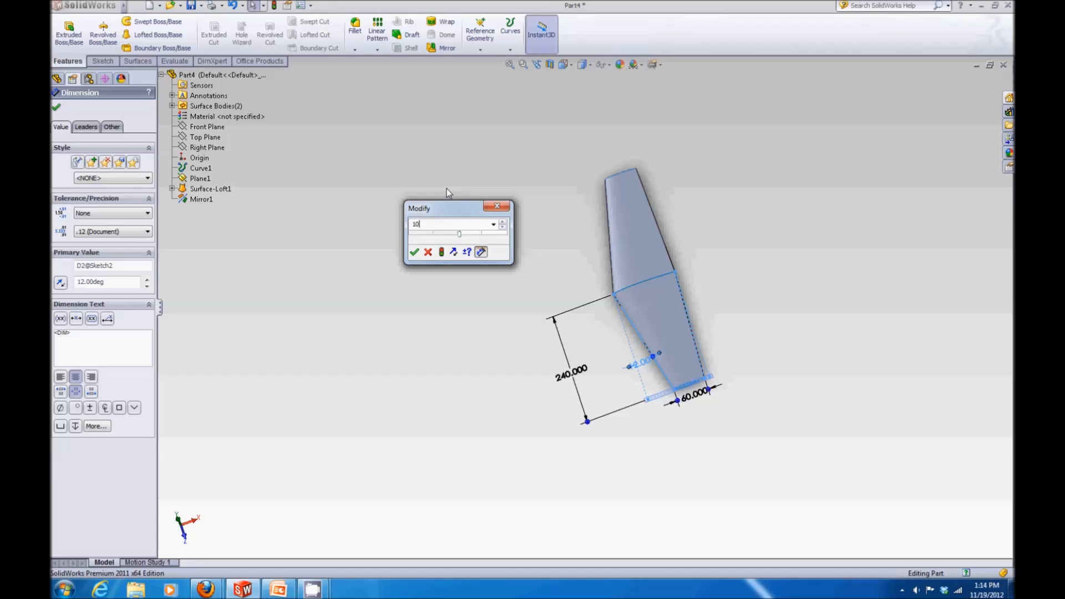
{"action": "key", "text": "Return"}
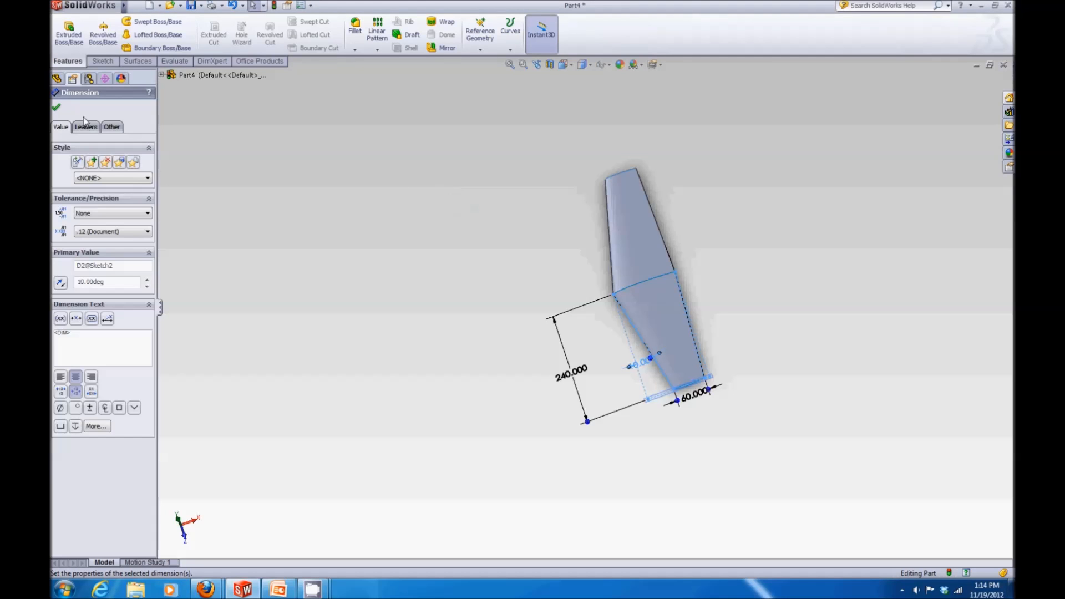
Step: Confirm the sweep angle, rebuild the model, and set the root section's chord dimension in Sketch1 to 130 in
{"action": "left_click", "coordinate": [57, 109]}
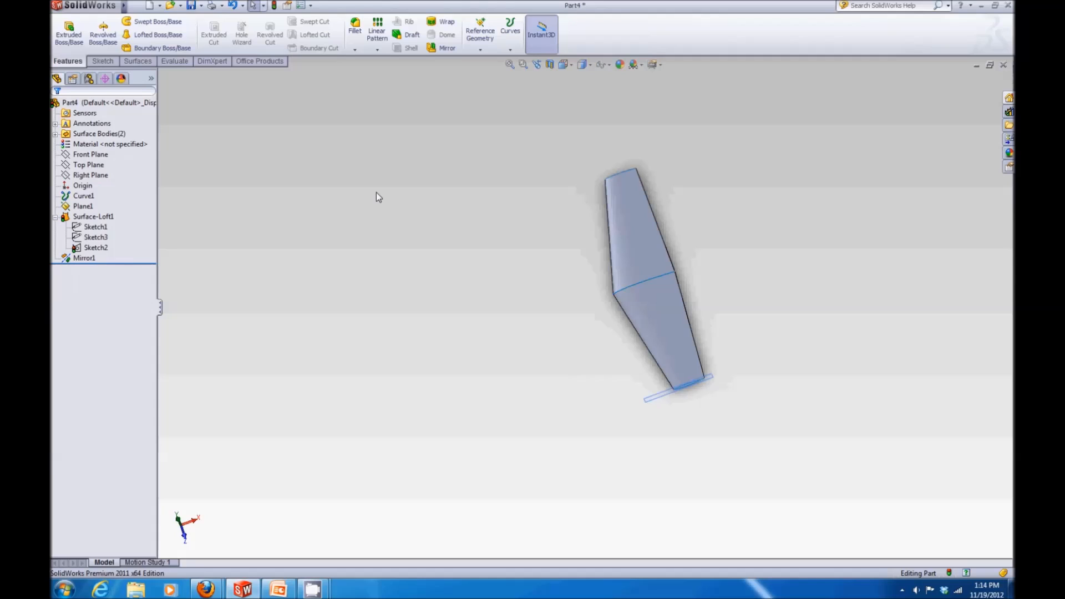
{"action": "key", "text": "ctrl+b"}
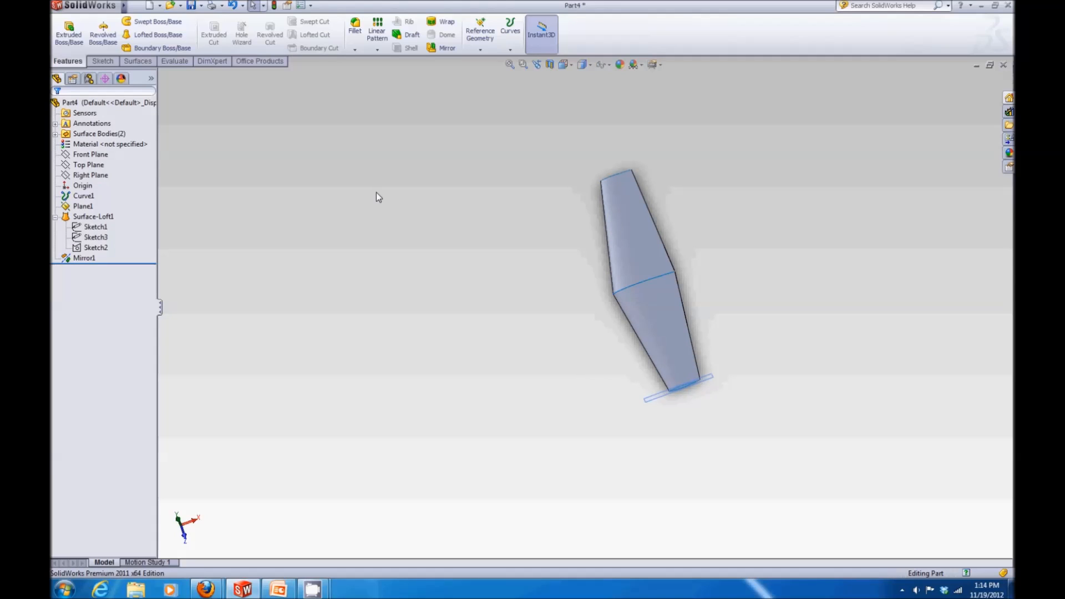
{"action": "left_click", "coordinate": [96, 226]}
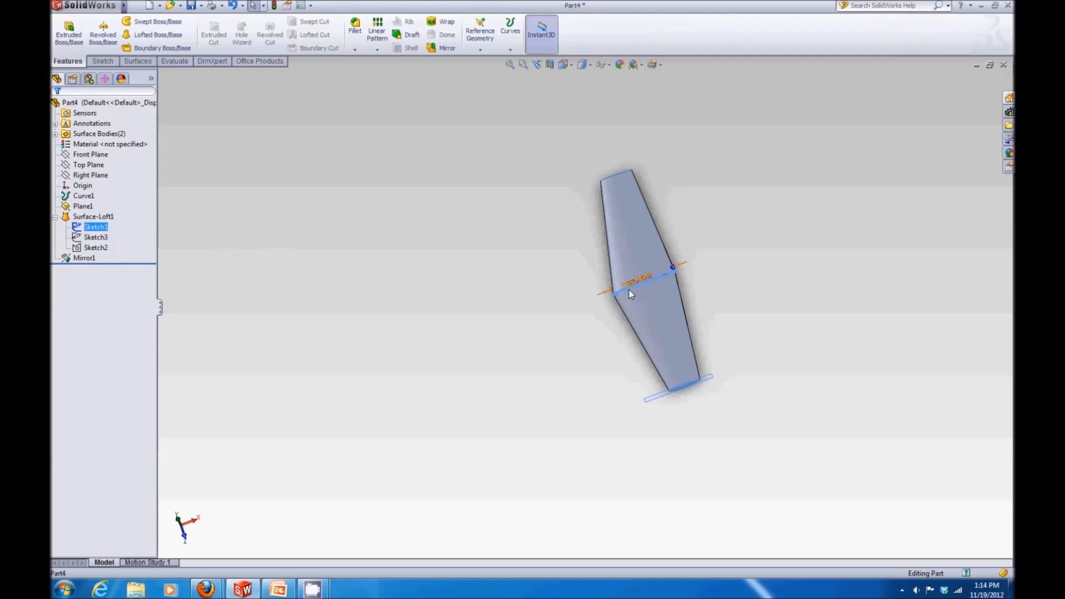
{"action": "left_click_drag", "start_coordinate": [638, 281], "coordinate": [637, 256]}
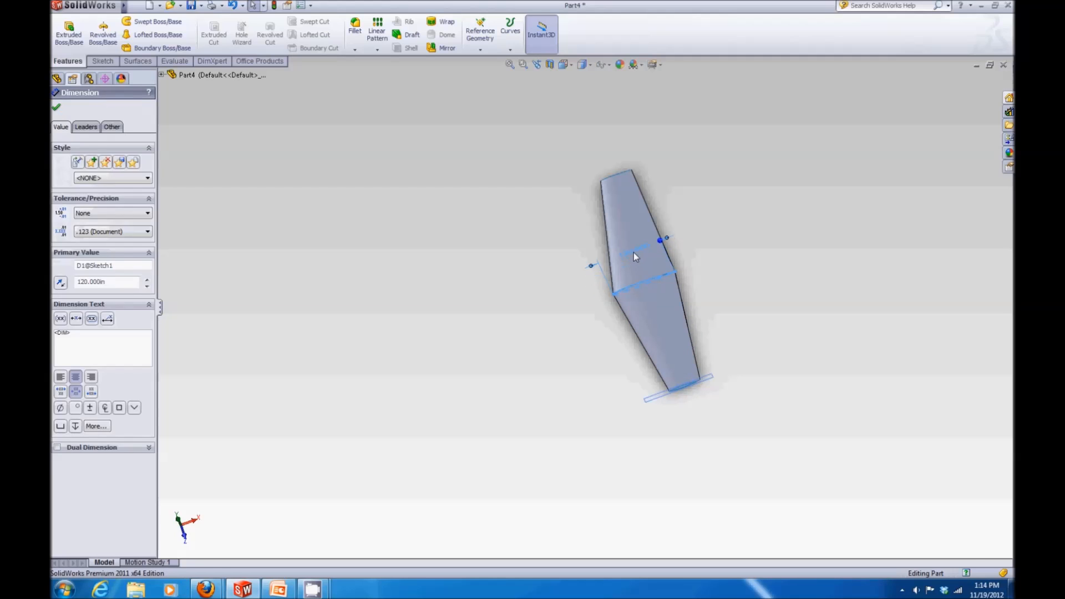
{"action": "double_click", "coordinate": [633, 252]}
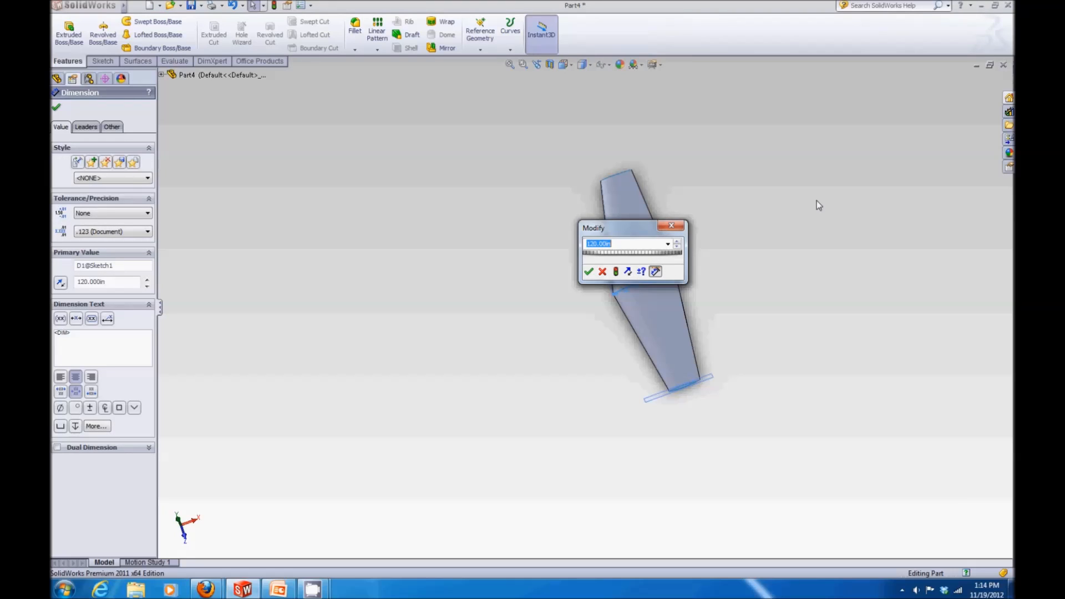
{"action": "type", "text": "1"}
{"action": "key", "text": "Return"}
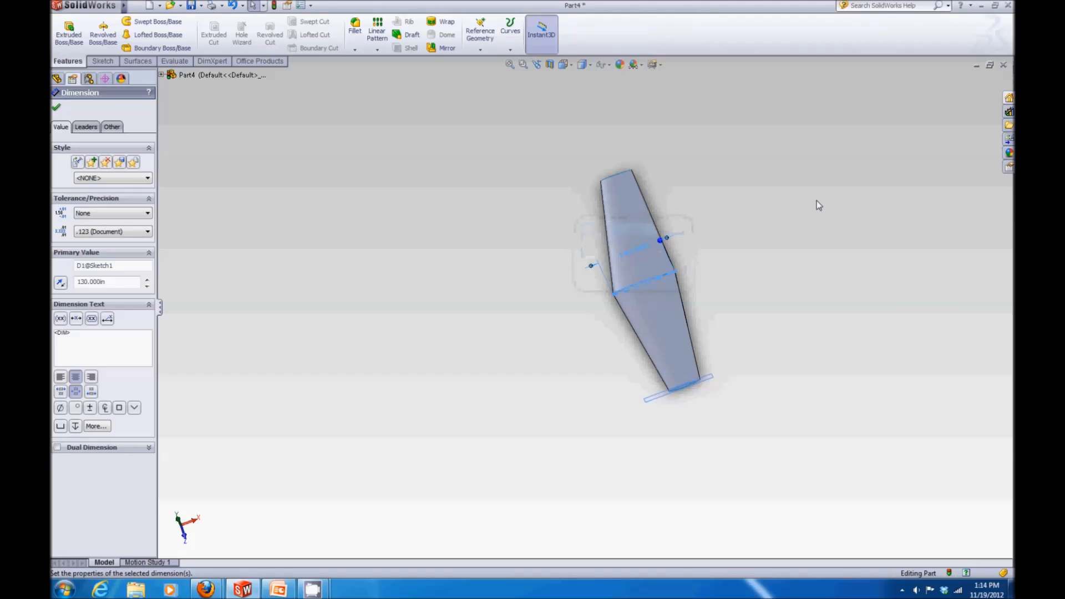
{"action": "left_click", "coordinate": [56, 107]}
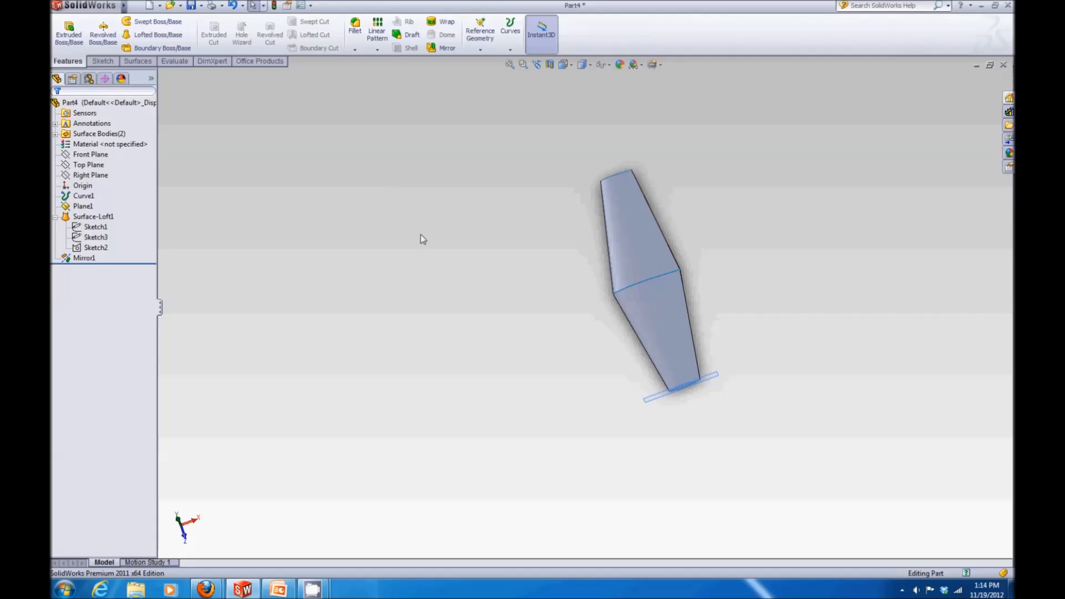
Step: Set the tip chord dimension in the planform sketch (Sketch2) to 80
{"action": "middle_click_drag", "start_coordinate": [537, 333], "coordinate": [678, 348]}
{"action": "scroll", "coordinate": [674, 337], "scroll_direction": "up", "scroll_amount": 3}
{"action": "mouse_move", "coordinate": [655, 311]}
{"action": "middle_mouse_down"}
{"action": "mouse_move", "coordinate": [661, 341]}
{"action": "mouse_move", "coordinate": [655, 325]}
{"action": "middle_mouse_up"}
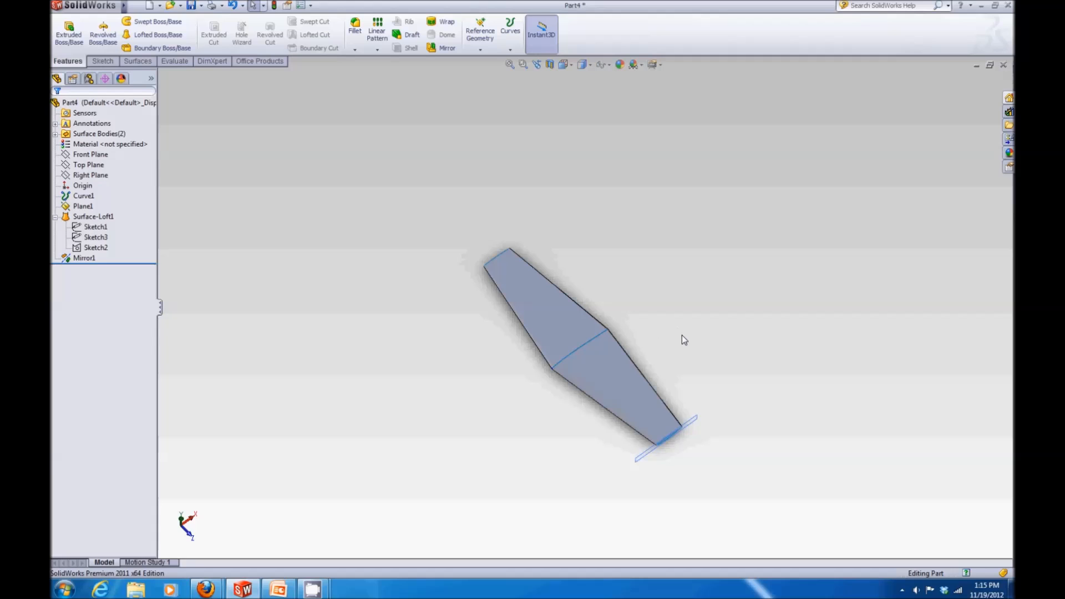
{"action": "middle_click_drag", "start_coordinate": [708, 489], "coordinate": [589, 395]}
{"action": "middle_click_drag", "start_coordinate": [619, 405], "coordinate": [654, 442]}
{"action": "left_click", "coordinate": [96, 247]}
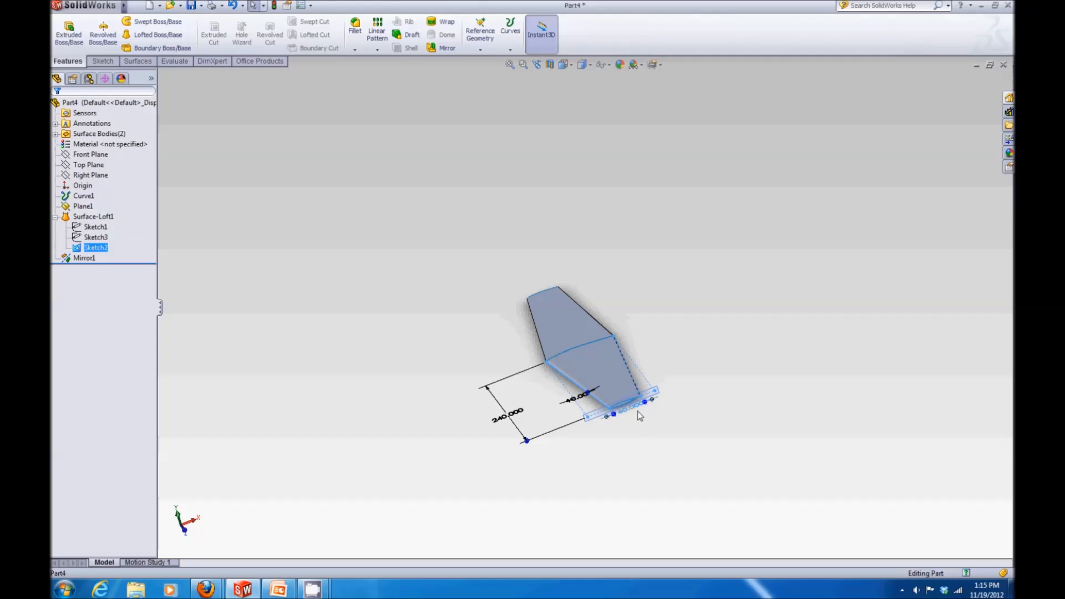
{"action": "type", "text": "80"}
{"action": "key", "text": "Return"}
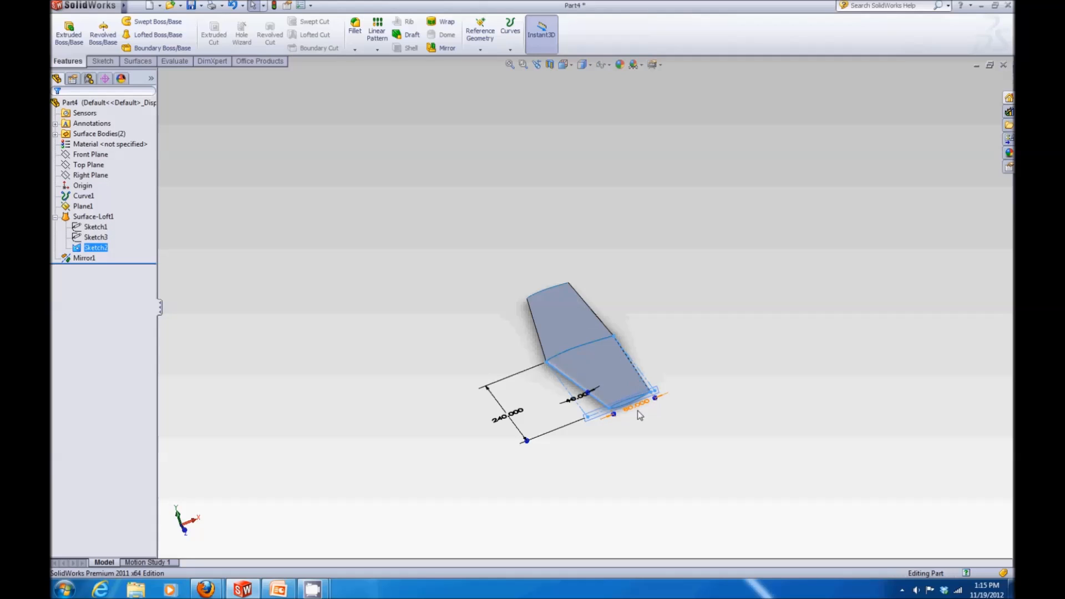
{"action": "left_click", "coordinate": [693, 366]}
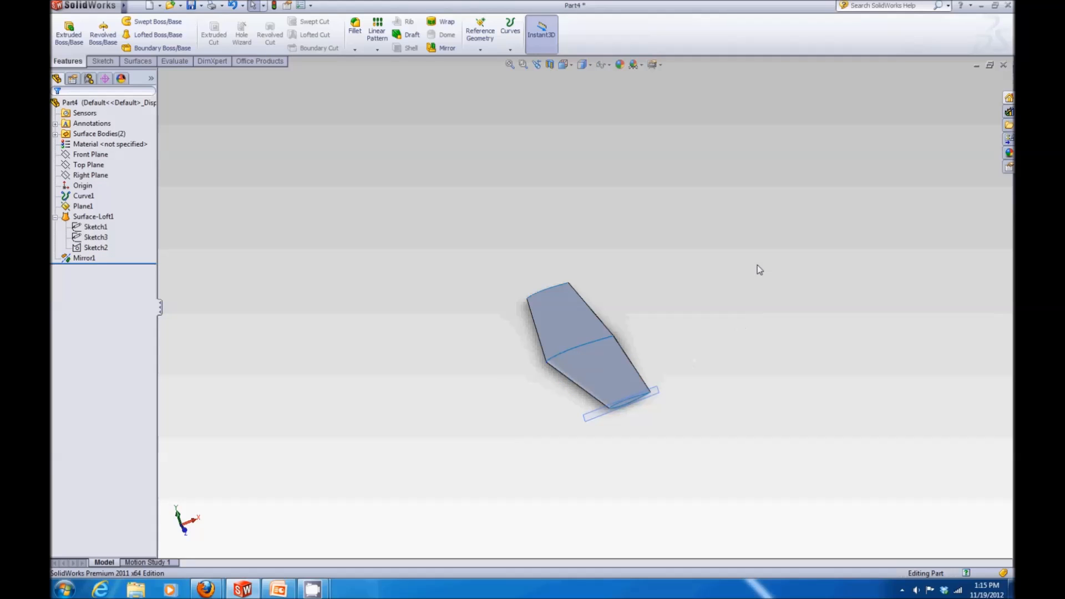